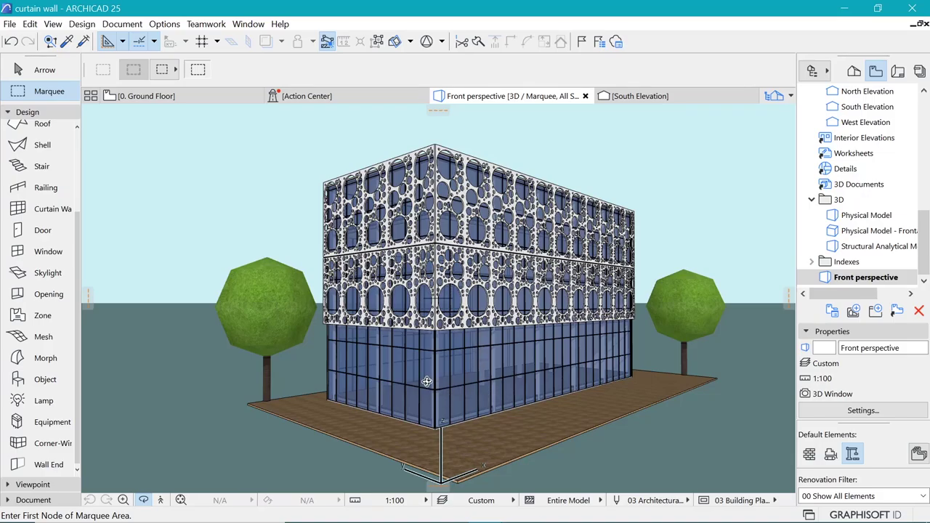
{"action": "scroll", "coordinate": [427, 380], "scroll_direction": "up", "scroll_amount": 2}
{"action": "middle_click_drag", "start_coordinate": [453, 386], "coordinate": [209, 350], "text": "shift"}
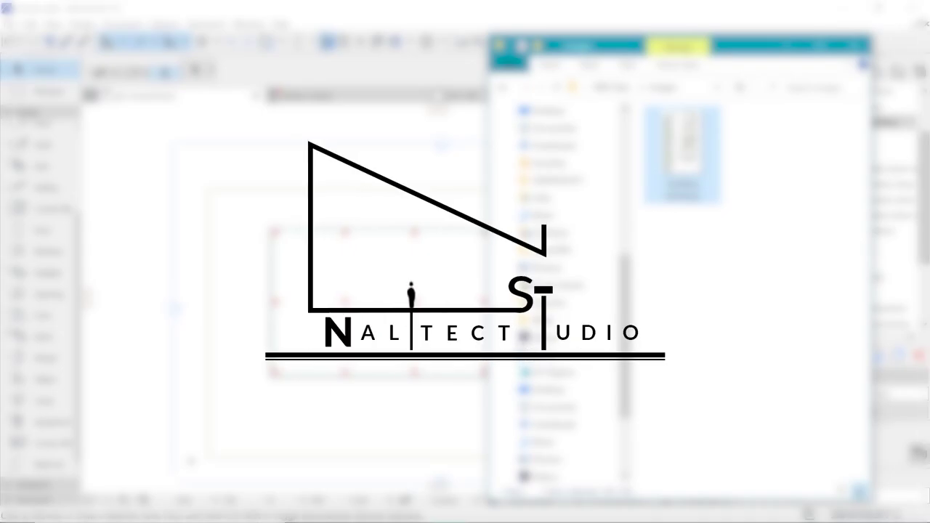
- Place the image cladding detail.jpg on the ground floor plan and move it into the empty area beside the building
{"action": "left_click_drag", "start_coordinate": [682, 153], "coordinate": [127, 310]}
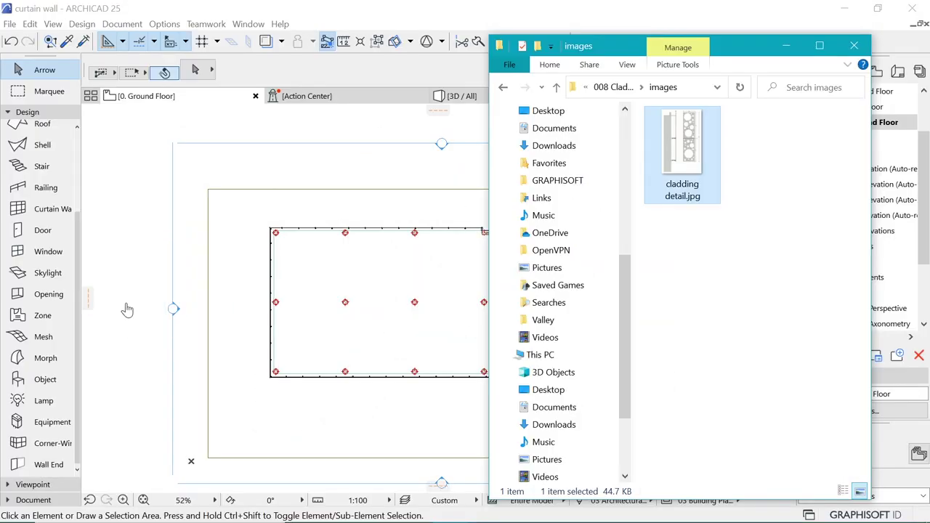
{"action": "left_click", "coordinate": [786, 46]}
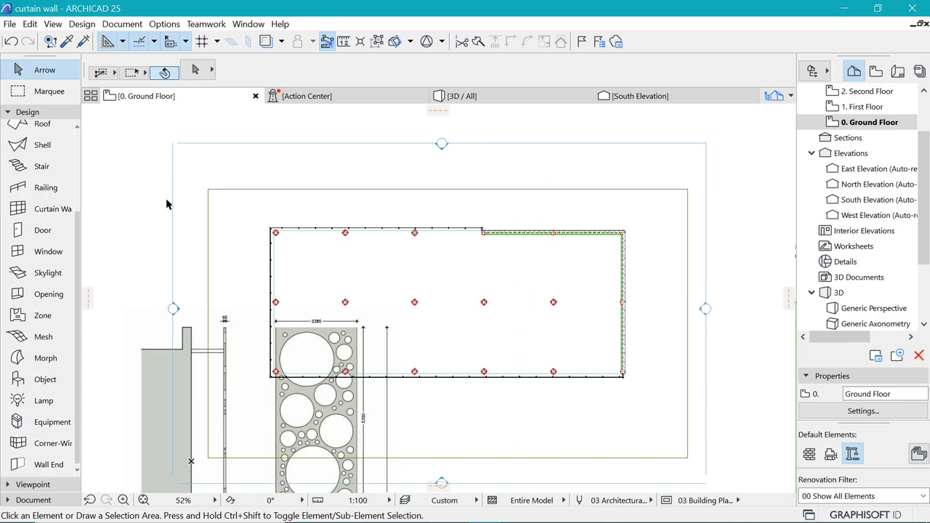
{"action": "scroll", "coordinate": [167, 201], "scroll_direction": "down", "scroll_amount": 3}
{"action": "left_click", "coordinate": [239, 388]}
{"action": "left_click_drag", "start_coordinate": [225, 363], "coordinate": [556, 273]}
{"action": "left_click", "coordinate": [637, 167]}
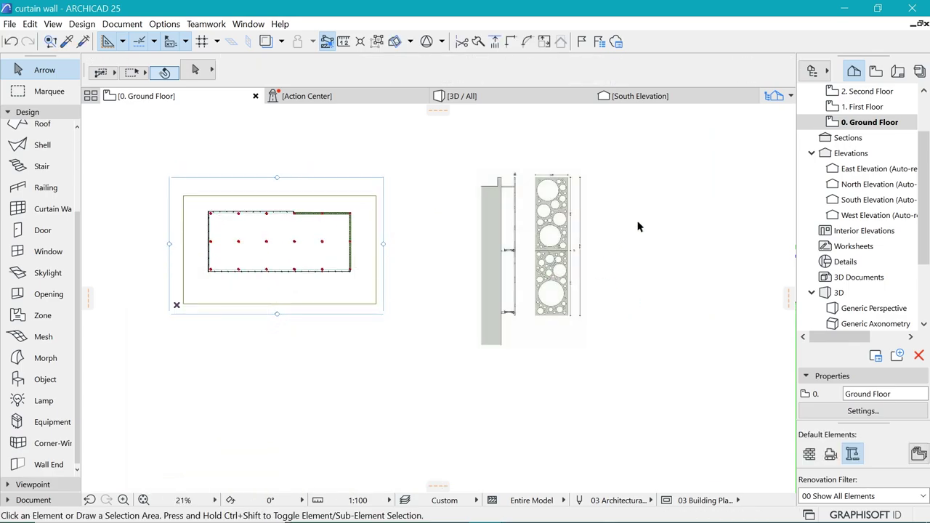
- Examine the wall section, the perforated cladding panels and their dimension lines in the placed detail image
{"action": "scroll", "coordinate": [631, 162], "scroll_direction": "up", "scroll_amount": 5}
{"action": "scroll", "coordinate": [568, 260], "scroll_direction": "up", "scroll_amount": 1}
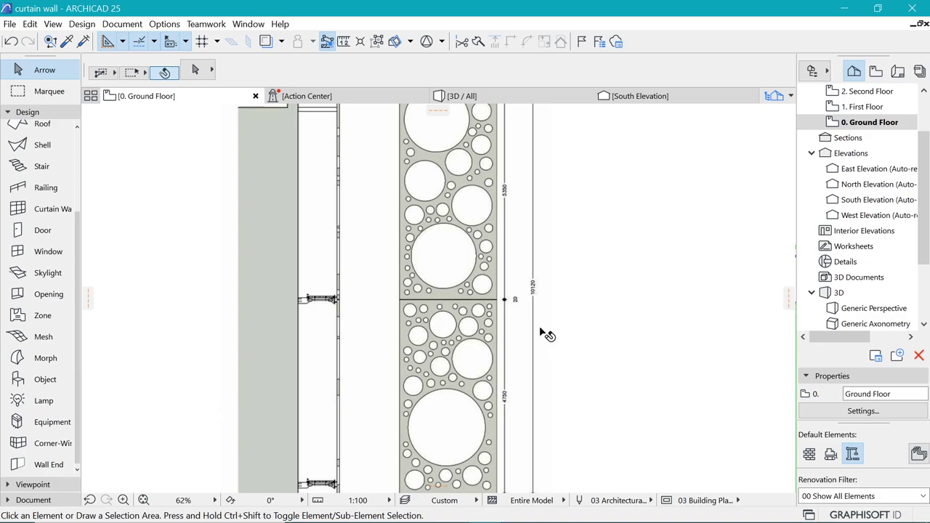
{"action": "scroll", "coordinate": [512, 289], "scroll_direction": "down", "scroll_amount": 2}
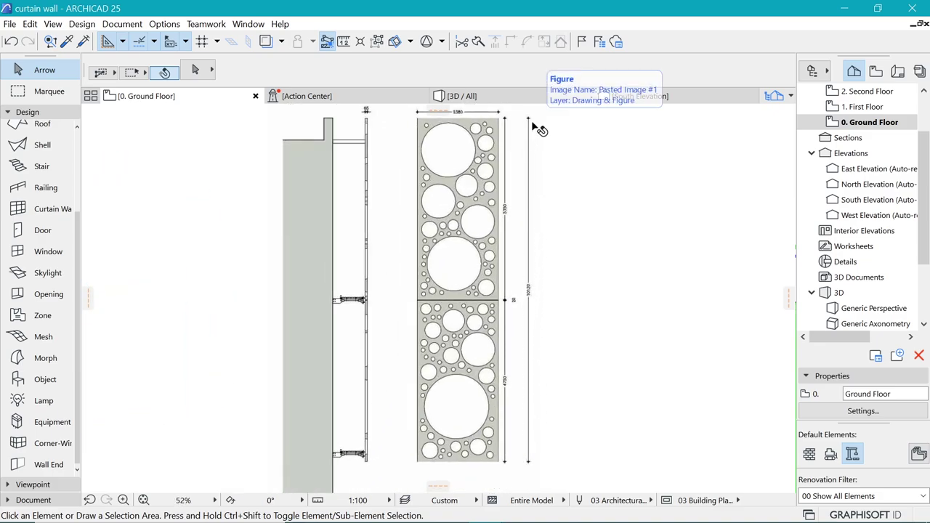
{"action": "scroll", "coordinate": [508, 429], "scroll_direction": "down", "scroll_amount": 2}
{"action": "scroll", "coordinate": [513, 256], "scroll_direction": "up", "scroll_amount": 8}
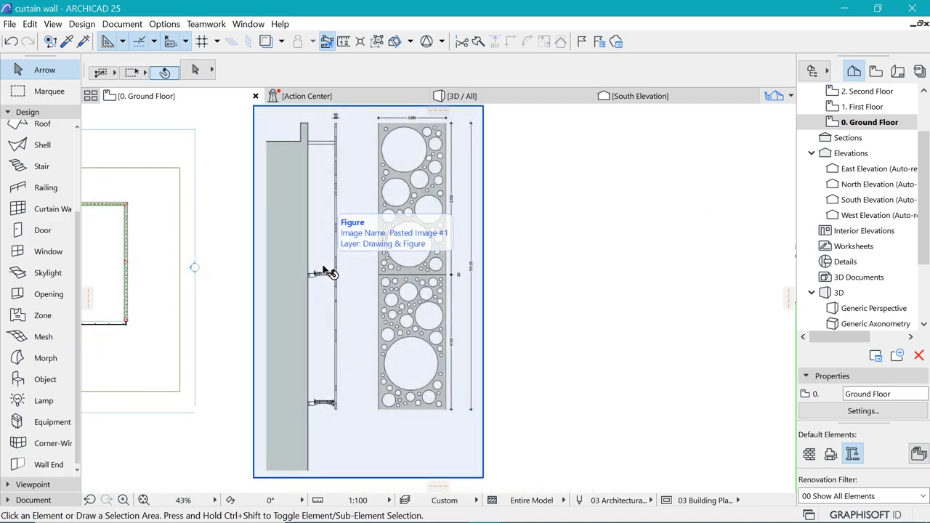
{"action": "scroll", "coordinate": [482, 240], "scroll_direction": "down", "scroll_amount": 2}
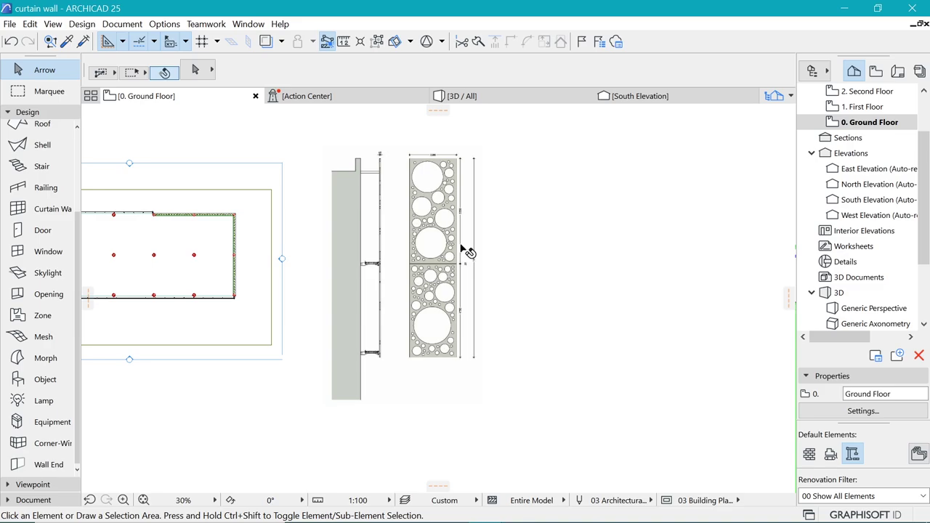
{"action": "scroll", "coordinate": [452, 165], "scroll_direction": "up", "scroll_amount": 1}
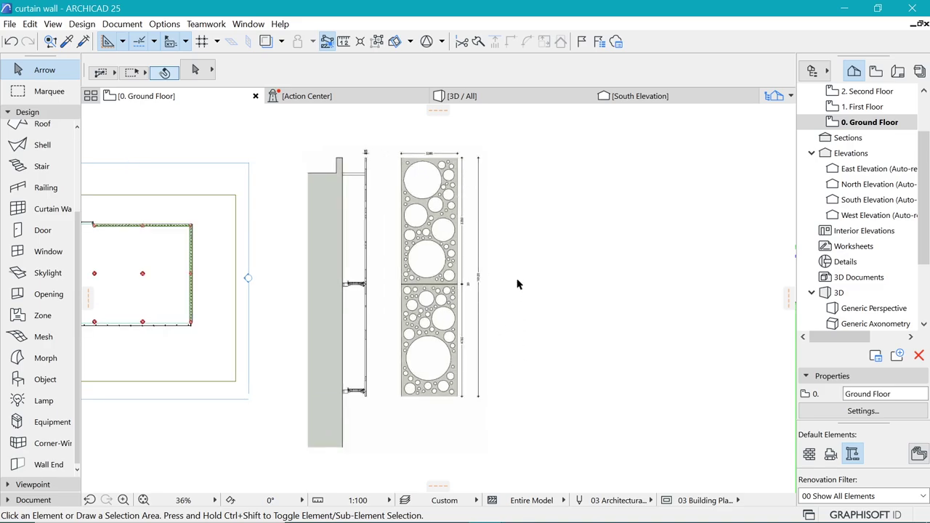
{"action": "scroll", "coordinate": [517, 284], "scroll_direction": "up", "scroll_amount": 5}
{"action": "scroll", "coordinate": [419, 292], "scroll_direction": "down", "scroll_amount": 5}
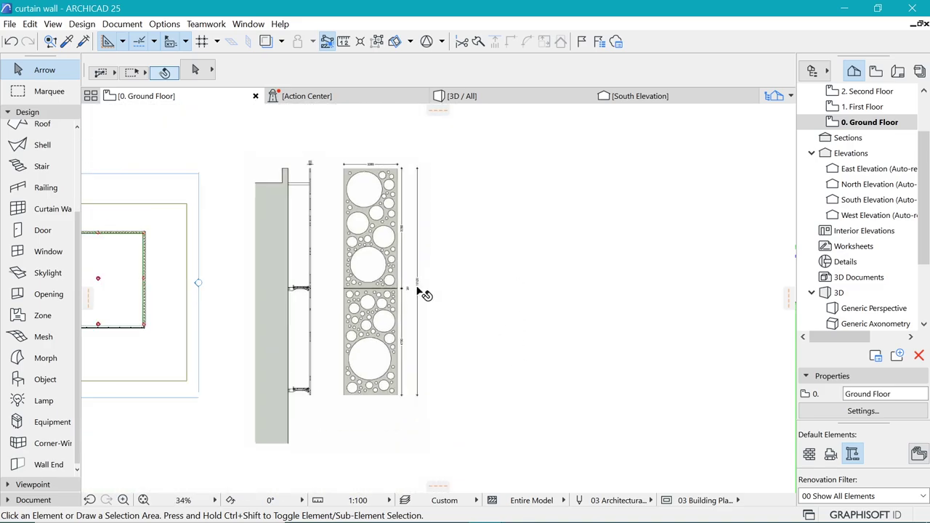
- Select the detail image and measure the overall height of the two stacked cladding panels
{"action": "left_click", "coordinate": [399, 286]}
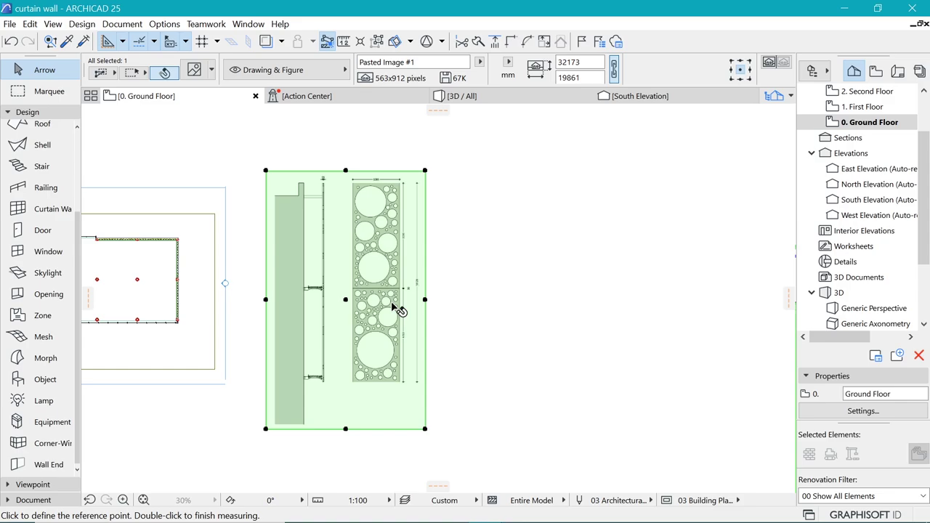
{"action": "scroll", "coordinate": [399, 311], "scroll_direction": "up", "scroll_amount": 3}
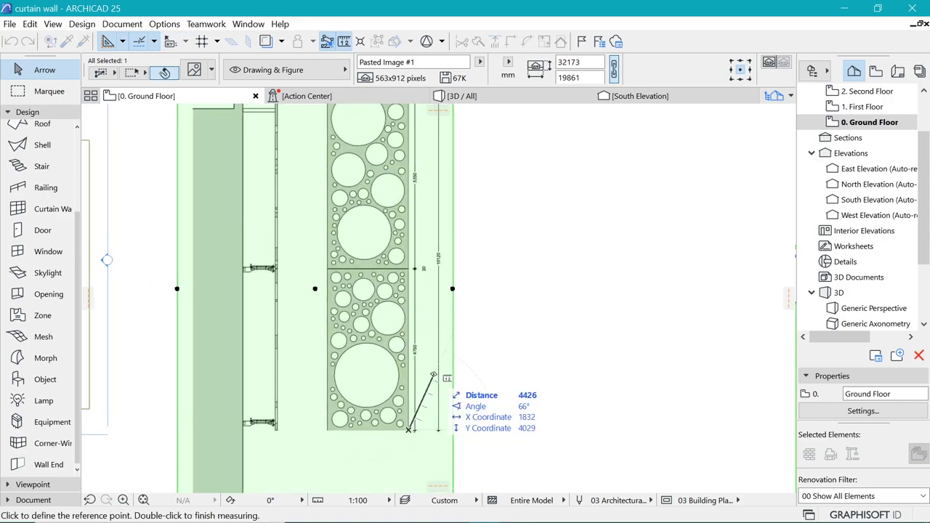
{"action": "scroll", "coordinate": [408, 407], "scroll_direction": "down", "scroll_amount": 1}
{"action": "left_click", "coordinate": [418, 456]}
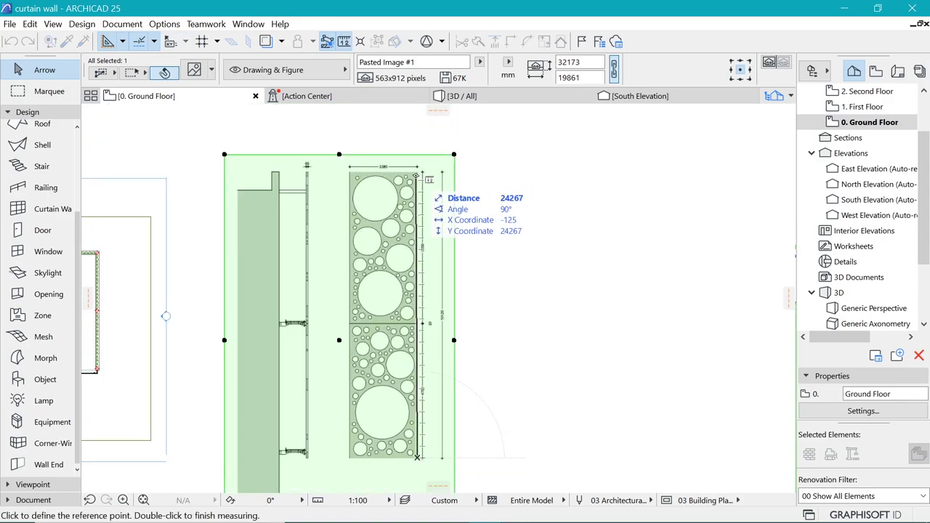
{"action": "key", "text": "Escape"}
{"action": "scroll", "coordinate": [429, 196], "scroll_direction": "down", "scroll_amount": 2}
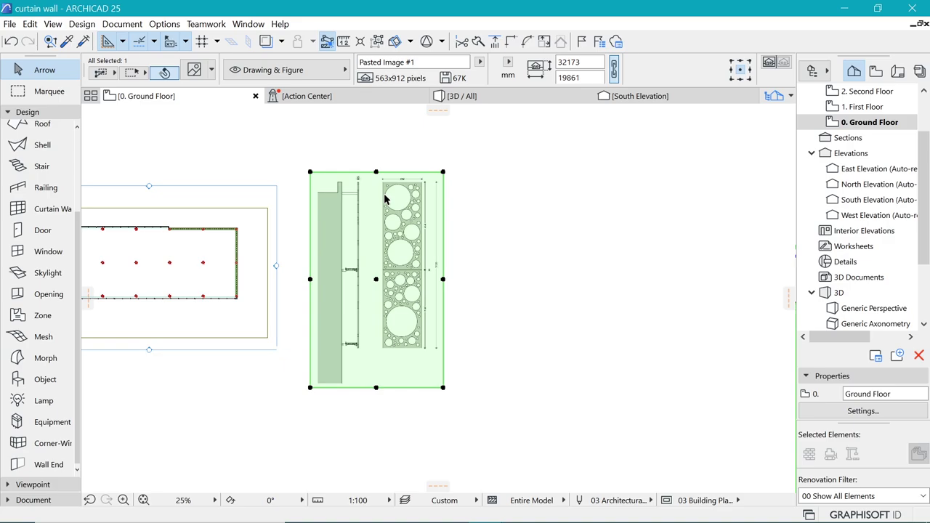
- Resize the image graphically, using the horizontal dimension line above the panel as reference and 2380 mm as its new length
{"action": "scroll", "coordinate": [409, 212], "scroll_direction": "up", "scroll_amount": 1}
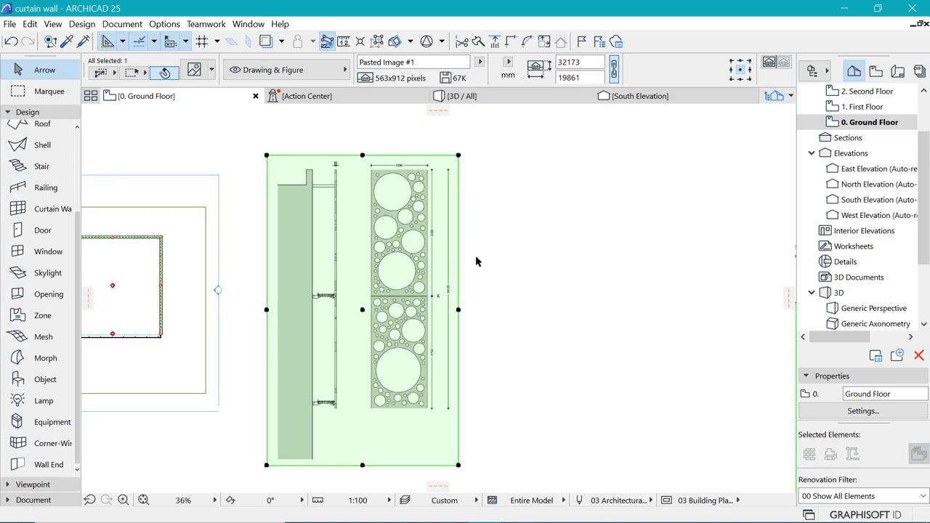
{"action": "key", "text": "ctrl+k"}
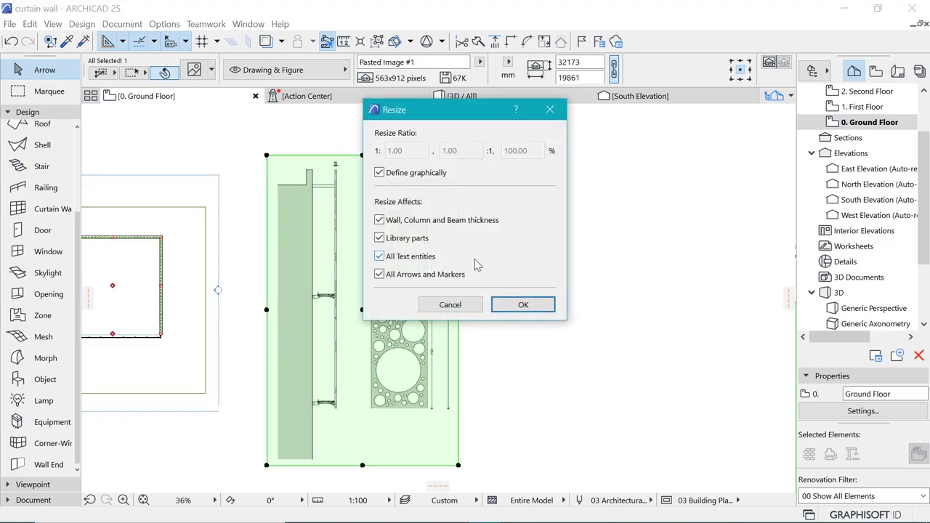
{"action": "left_click", "coordinate": [523, 305]}
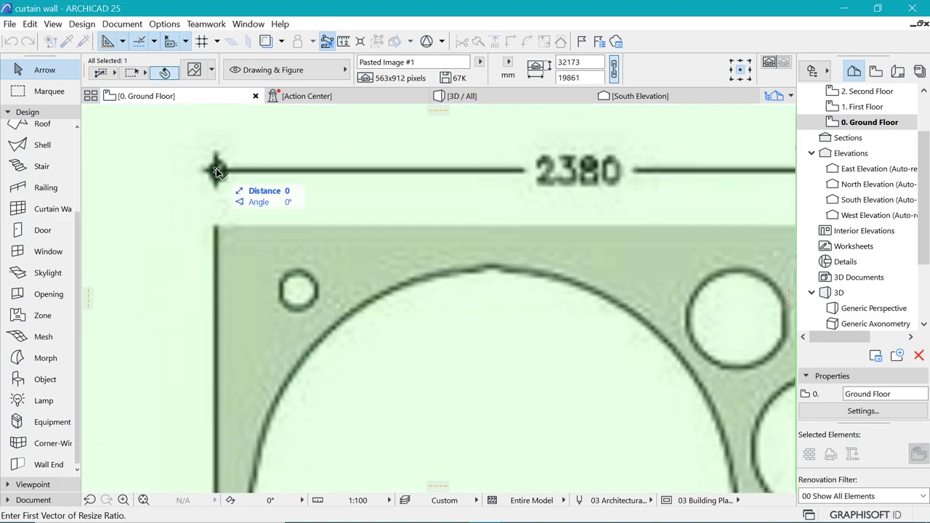
{"action": "scroll", "coordinate": [217, 171], "scroll_direction": "down", "scroll_amount": 4}
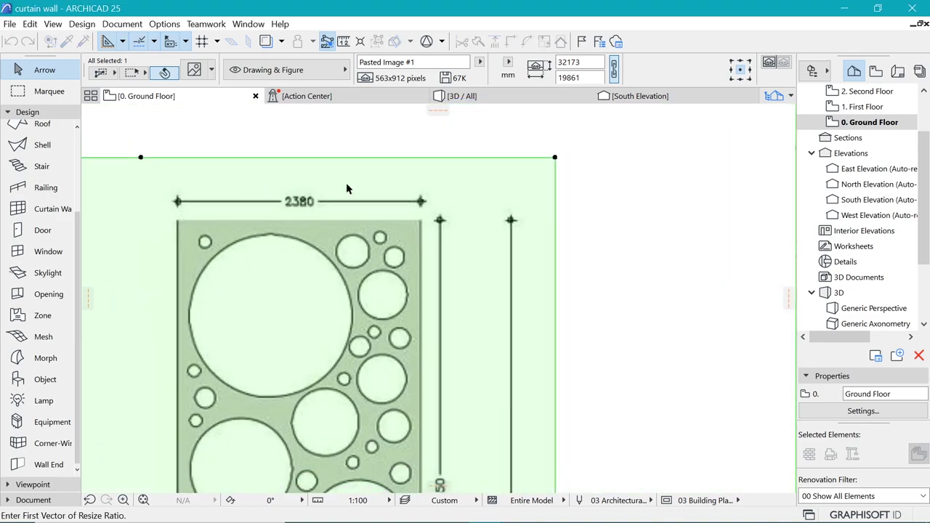
{"action": "scroll", "coordinate": [407, 198], "scroll_direction": "up", "scroll_amount": 5}
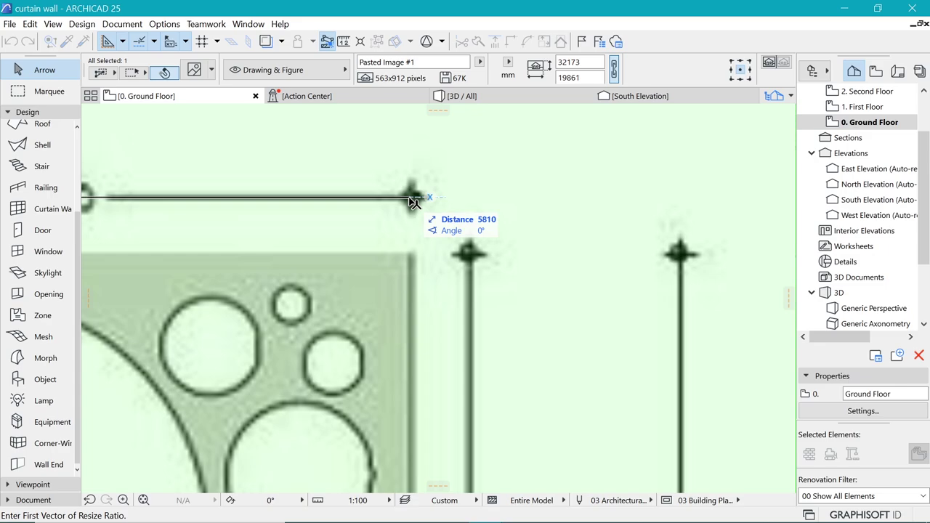
{"action": "left_click", "coordinate": [413, 201]}
{"action": "scroll", "coordinate": [409, 198], "scroll_direction": "down", "scroll_amount": 3}
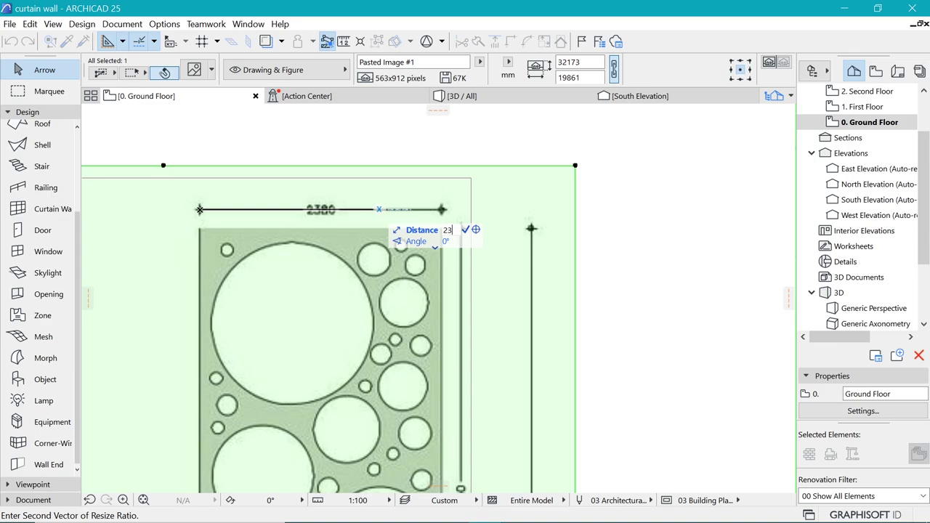
{"action": "type", "text": "2380"}
{"action": "key", "text": "Return"}
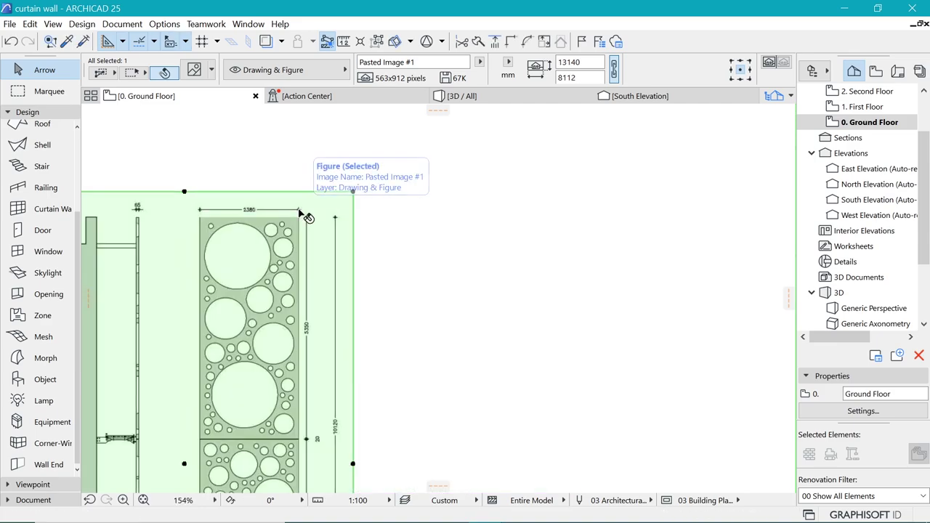
- Move the resized image closer to the building plan and deselect it
{"action": "scroll", "coordinate": [483, 203], "scroll_direction": "down", "scroll_amount": 6}
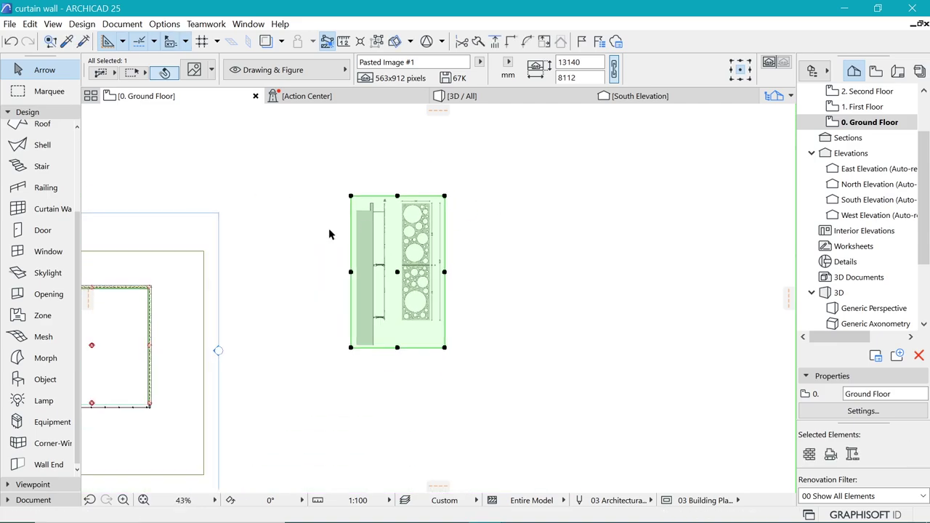
{"action": "scroll", "coordinate": [539, 240], "scroll_direction": "down", "scroll_amount": 1}
{"action": "left_click_drag", "start_coordinate": [397, 320], "coordinate": [324, 378]}
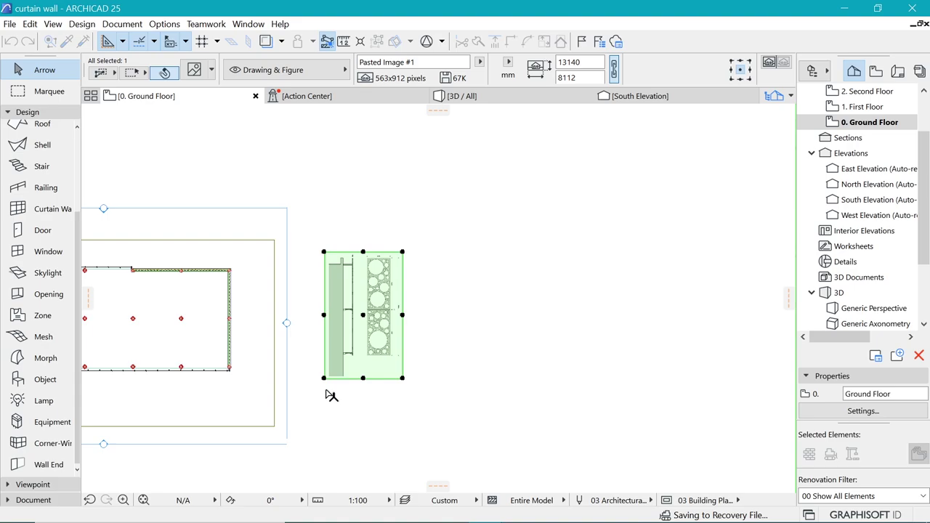
{"action": "scroll", "coordinate": [396, 254], "scroll_direction": "up", "scroll_amount": 5}
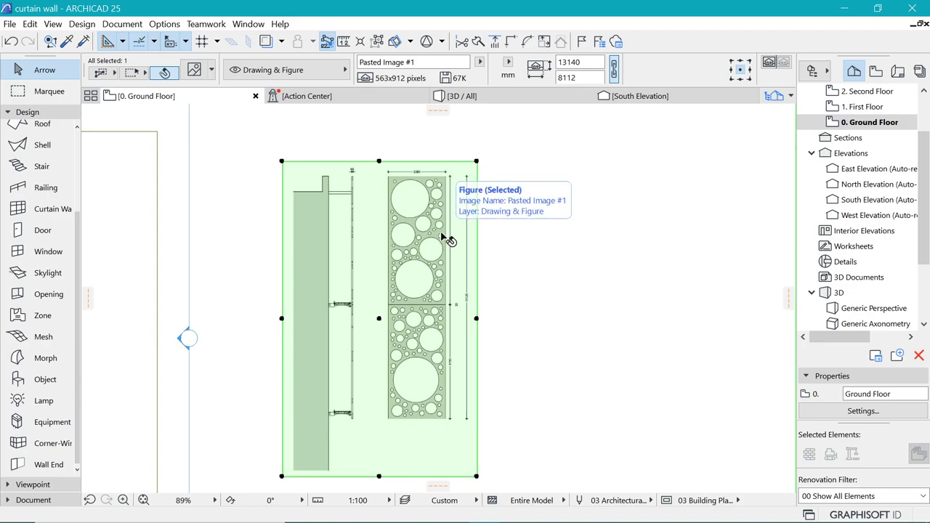
{"action": "key", "text": "Escape"}
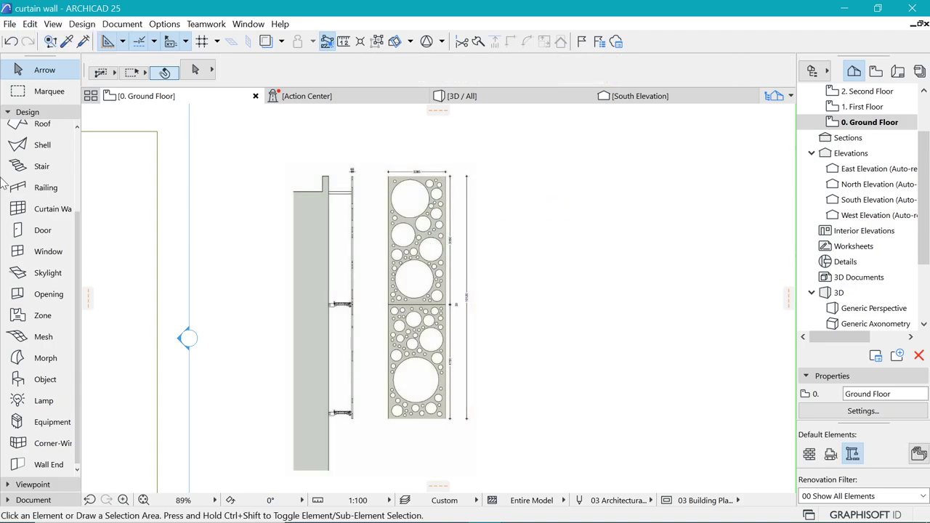
- Trace the upper cladding panel with a rectangular polyline in red pen 20, measuring 2380 by 5350 mm
{"action": "left_click", "coordinate": [29, 112]}
{"action": "left_click", "coordinate": [33, 143]}
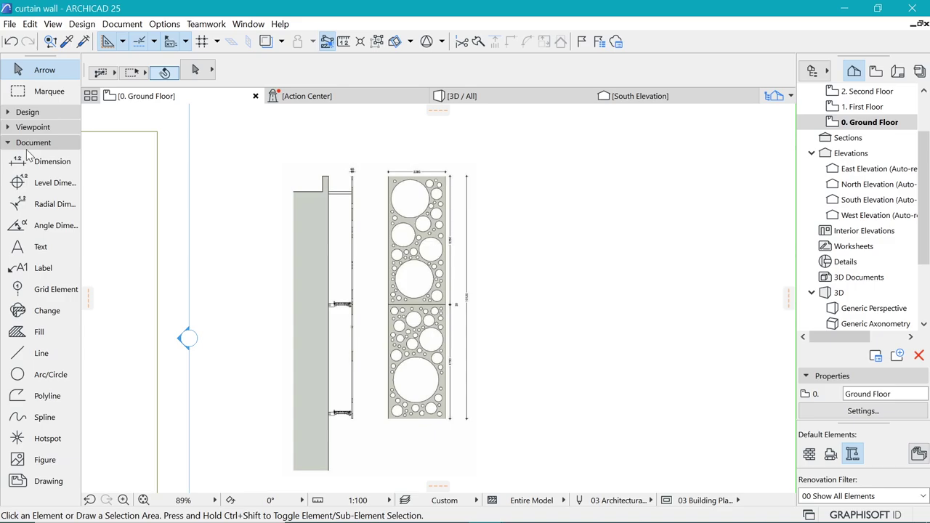
{"action": "left_click", "coordinate": [22, 405]}
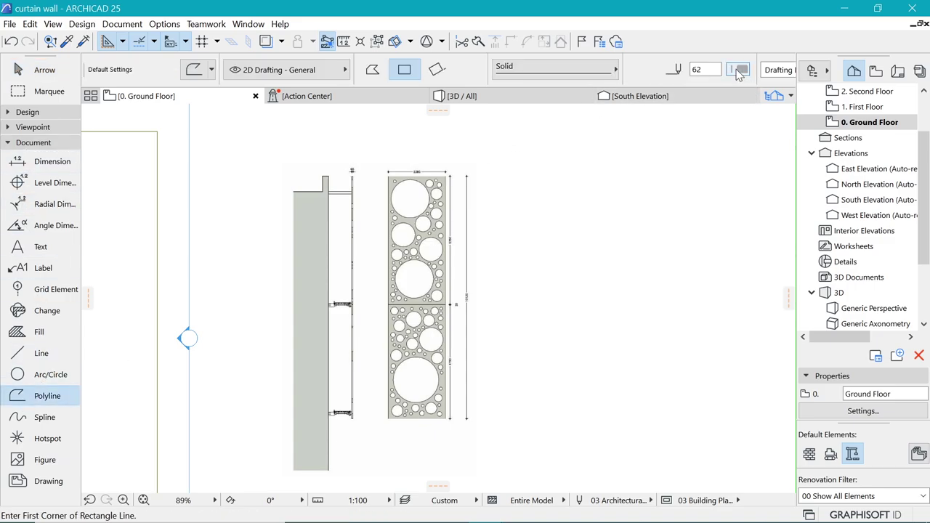
{"action": "left_click", "coordinate": [739, 69]}
{"action": "left_click", "coordinate": [740, 98]}
{"action": "scroll", "coordinate": [407, 181], "scroll_direction": "up", "scroll_amount": 6}
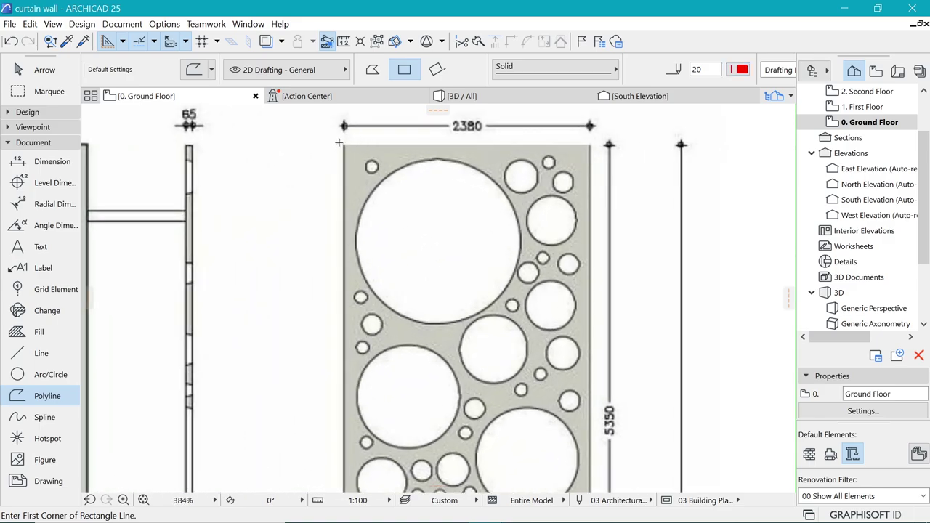
{"action": "left_click", "coordinate": [343, 145]}
{"action": "scroll", "coordinate": [540, 218], "scroll_direction": "down", "scroll_amount": 4}
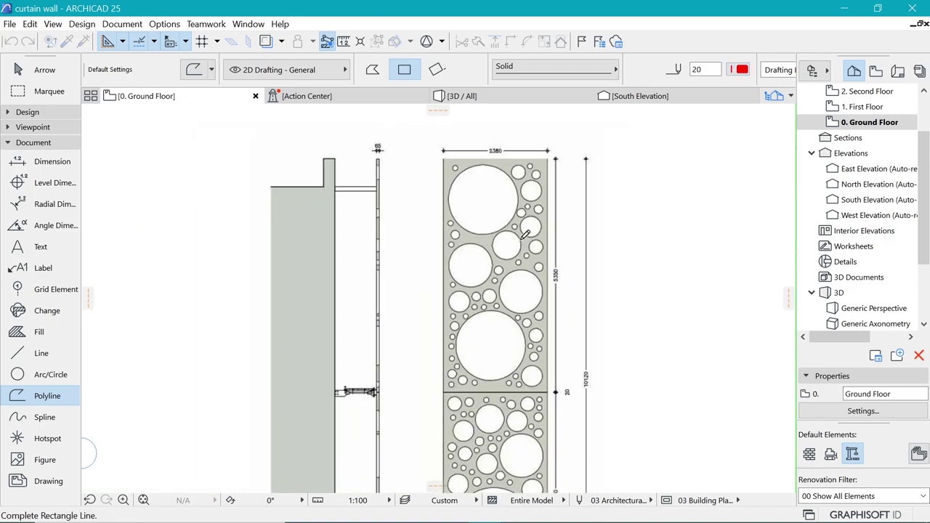
{"action": "scroll", "coordinate": [541, 364], "scroll_direction": "up", "scroll_amount": 4}
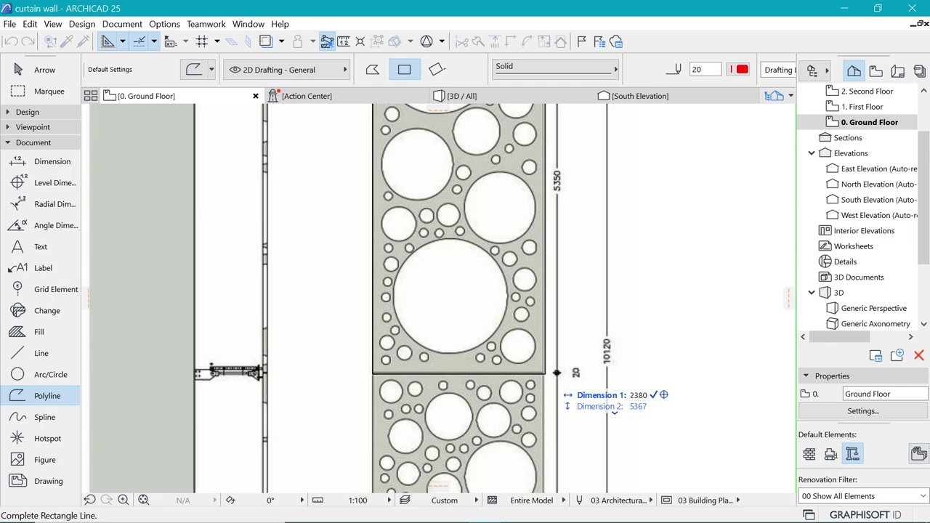
{"action": "key", "text": "Tab"}
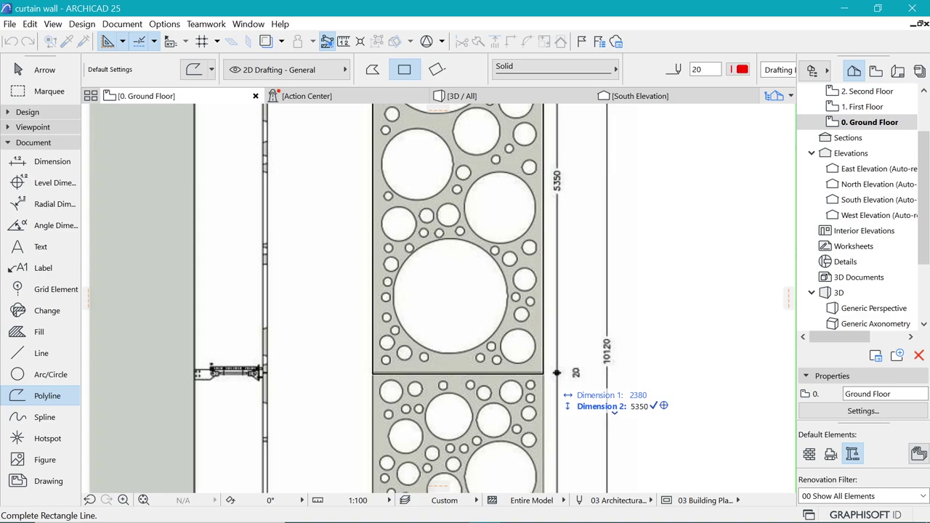
{"action": "key", "text": "Return"}
- Trace the lower cladding panel with a second rectangular polyline 2350 mm wide and about 4750 mm high
{"action": "scroll", "coordinate": [543, 371], "scroll_direction": "down", "scroll_amount": 4}
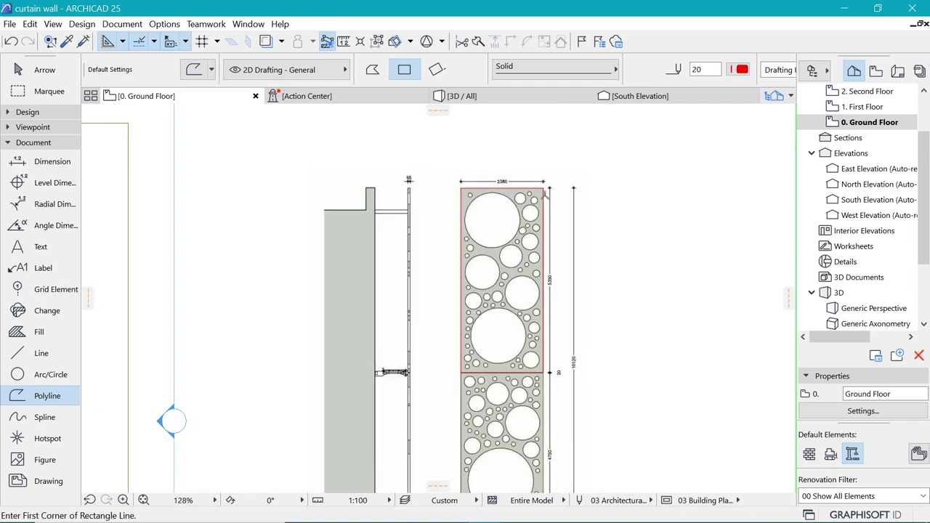
{"action": "left_click", "coordinate": [543, 188], "text": "shift"}
{"action": "key", "text": "ctrl+d"}
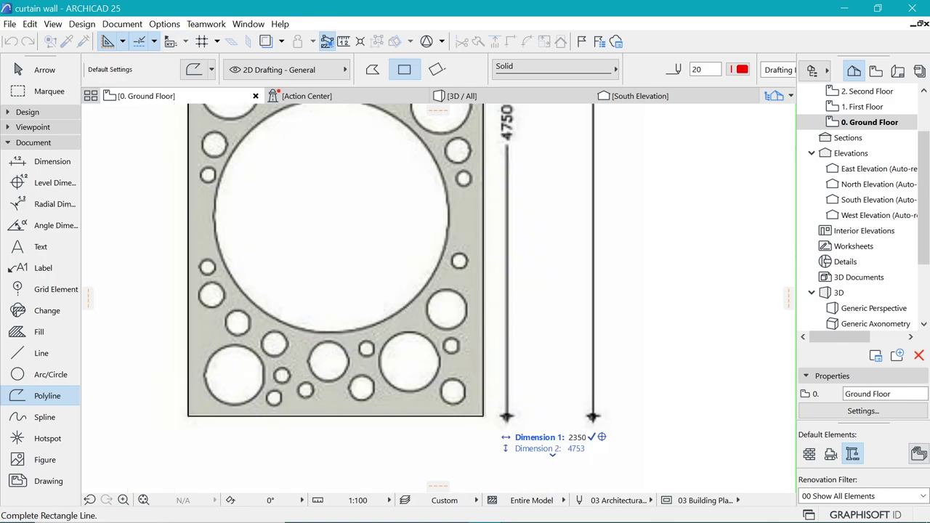
{"action": "key", "text": "Tab"}
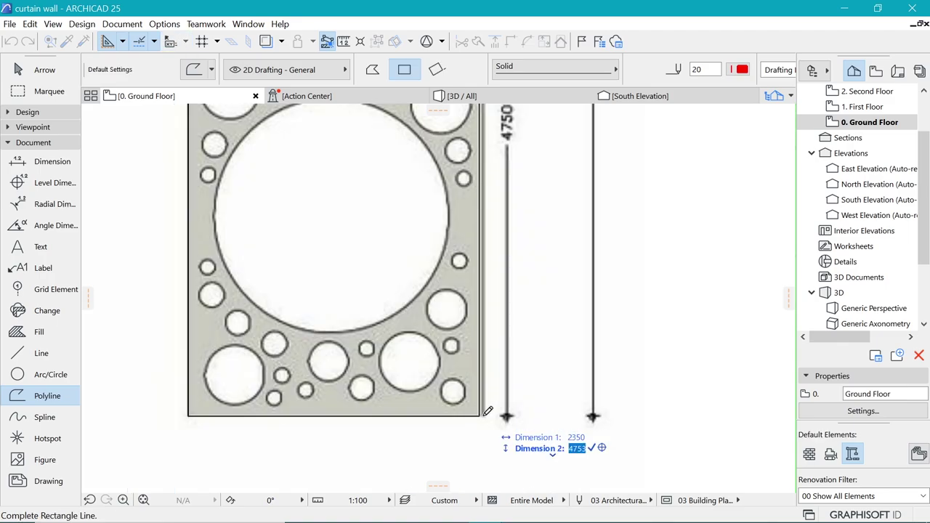
{"action": "left_click", "coordinate": [488, 411]}
{"action": "scroll", "coordinate": [485, 413], "scroll_direction": "down", "scroll_amount": 5}
{"action": "scroll", "coordinate": [472, 223], "scroll_direction": "up", "scroll_amount": 5}
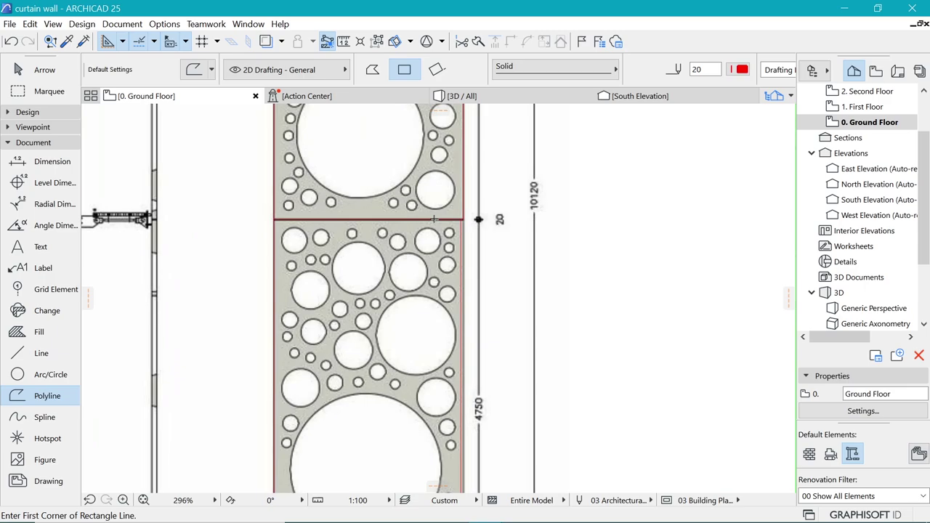
- Offset the lower panel rectangle's top edge downward to form the joint between both panels, and deselect the rectangle
{"action": "scroll", "coordinate": [469, 289], "scroll_direction": "down", "scroll_amount": 5}
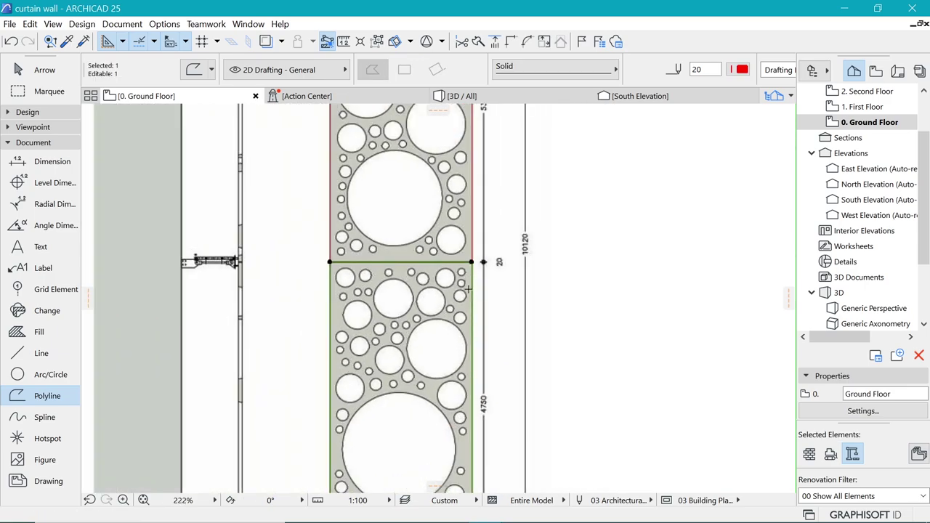
{"action": "scroll", "coordinate": [396, 263], "scroll_direction": "up", "scroll_amount": 5}
{"action": "left_click", "coordinate": [396, 262]}
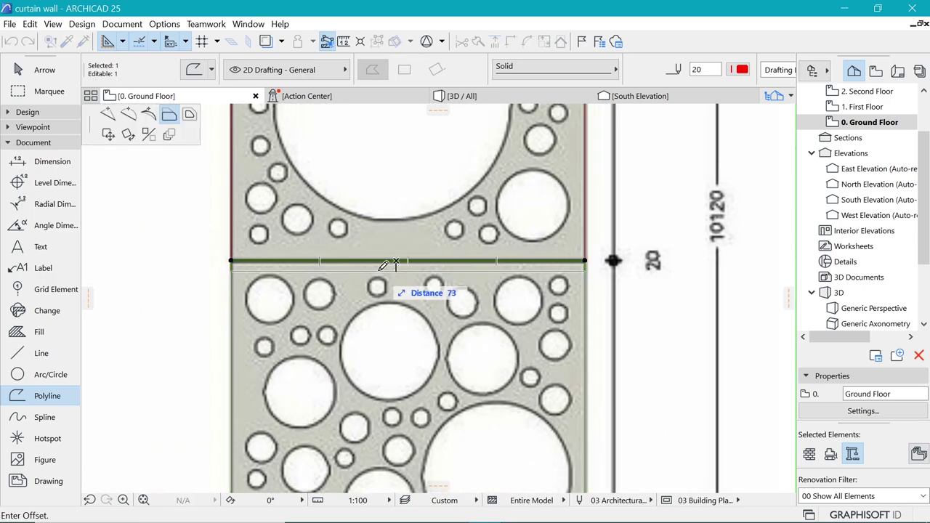
{"action": "left_click", "coordinate": [396, 268]}
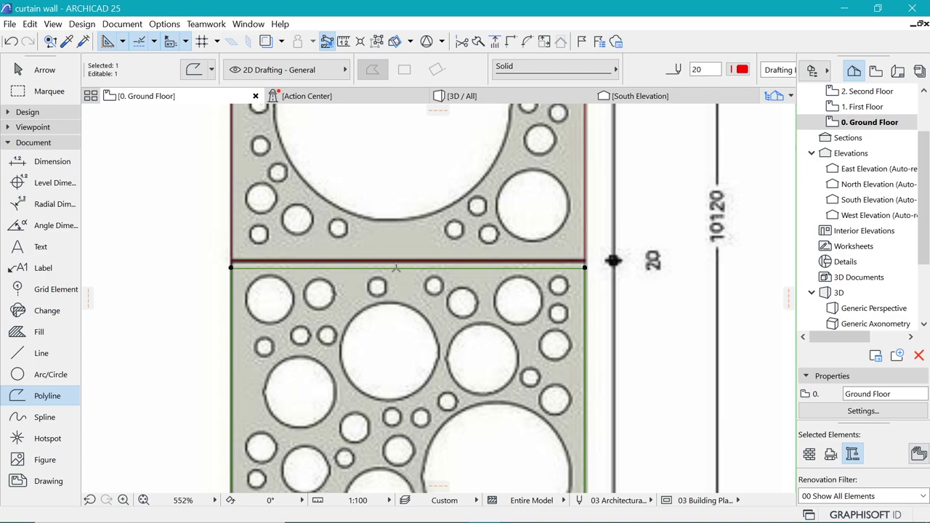
{"action": "scroll", "coordinate": [356, 245], "scroll_direction": "down", "scroll_amount": 5}
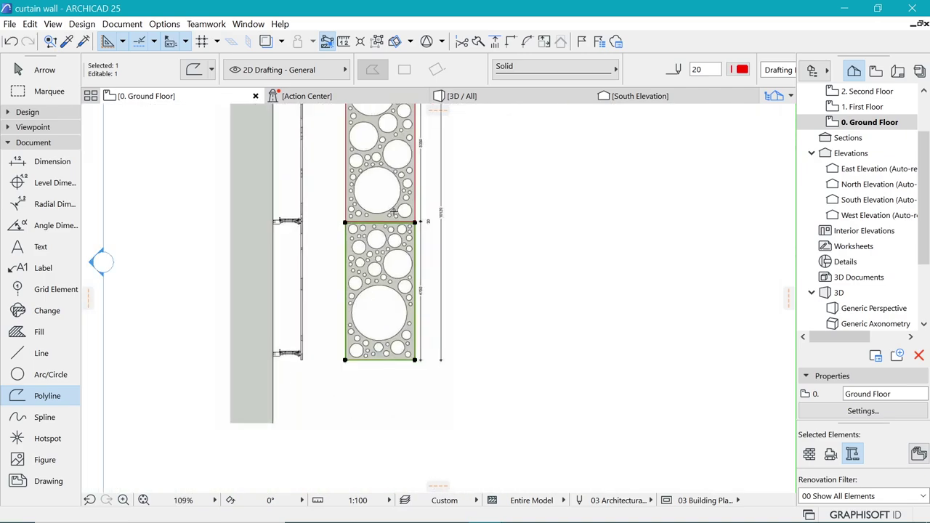
{"action": "scroll", "coordinate": [475, 253], "scroll_direction": "up", "scroll_amount": 2}
{"action": "scroll", "coordinate": [476, 253], "scroll_direction": "down", "scroll_amount": 2}
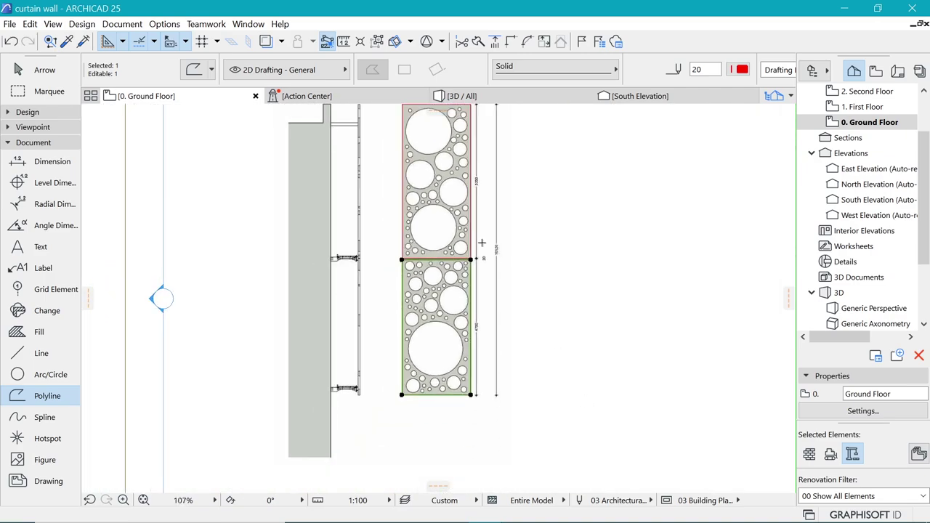
{"action": "key", "text": "Escape"}
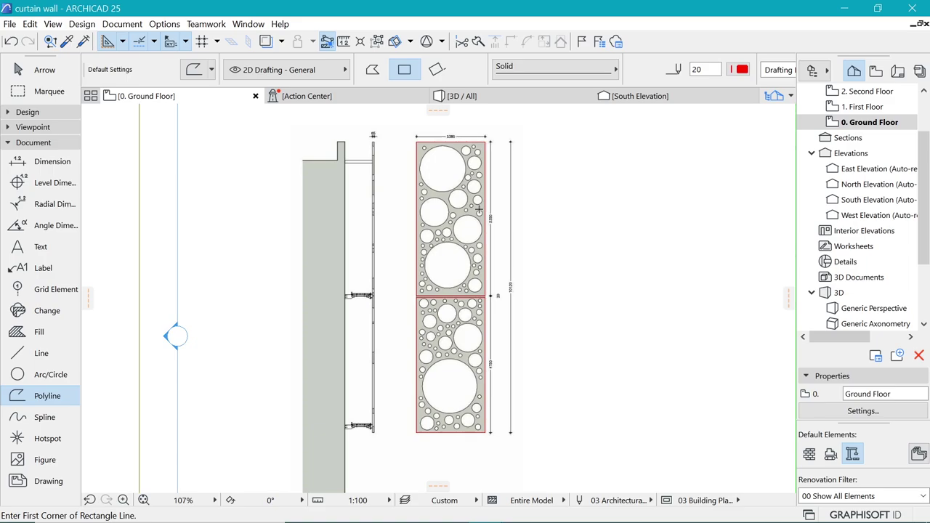
- Trace the large hole at the top of the upper panel with a circle of about 805 mm radius
{"action": "scroll", "coordinate": [458, 164], "scroll_direction": "up", "scroll_amount": 4}
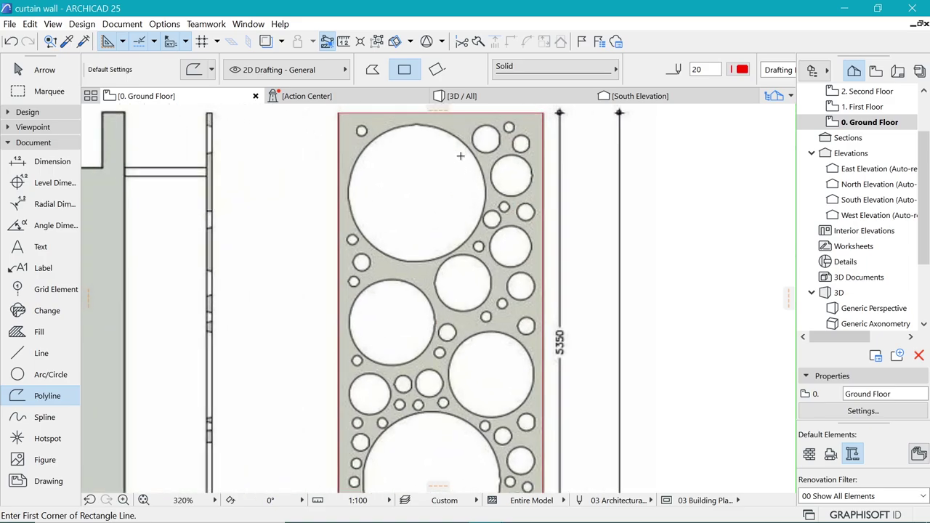
{"action": "left_click", "coordinate": [34, 376]}
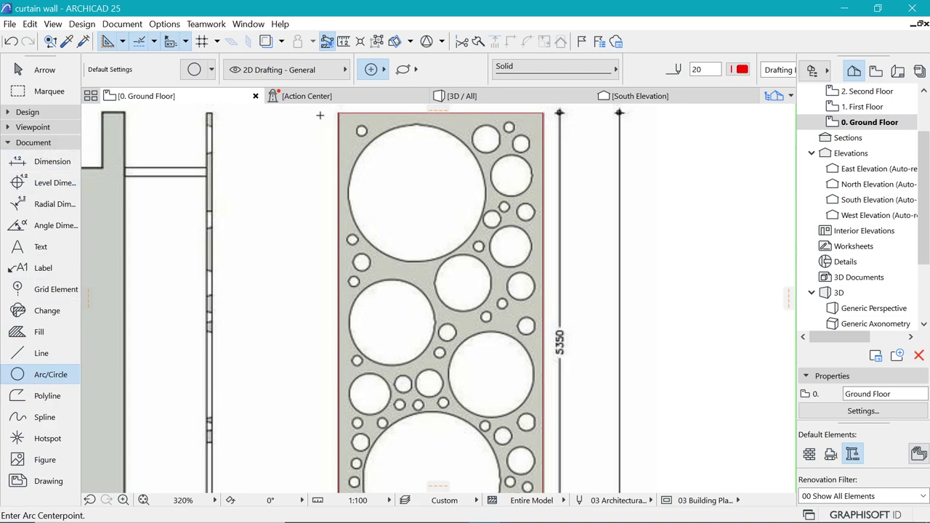
{"action": "scroll", "coordinate": [421, 216], "scroll_direction": "down", "scroll_amount": 2}
{"action": "scroll", "coordinate": [423, 209], "scroll_direction": "up", "scroll_amount": 3}
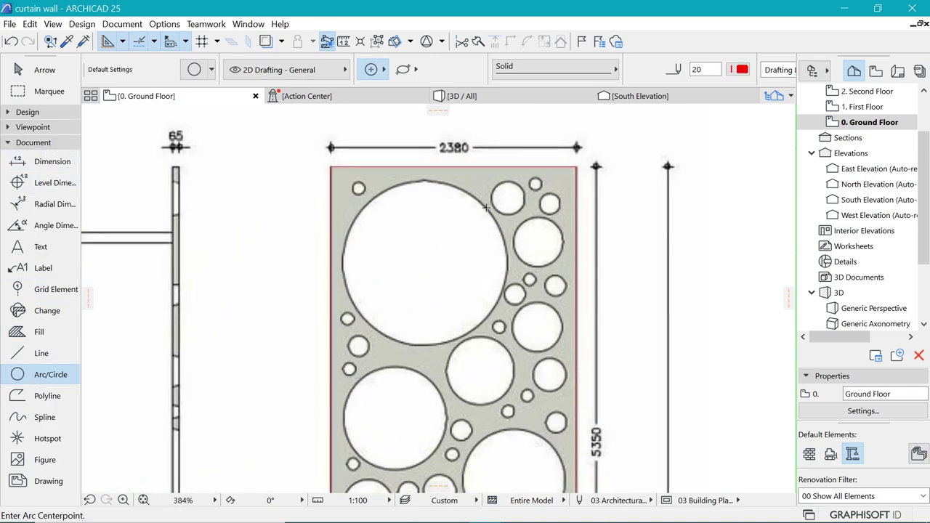
{"action": "left_click", "coordinate": [426, 262]}
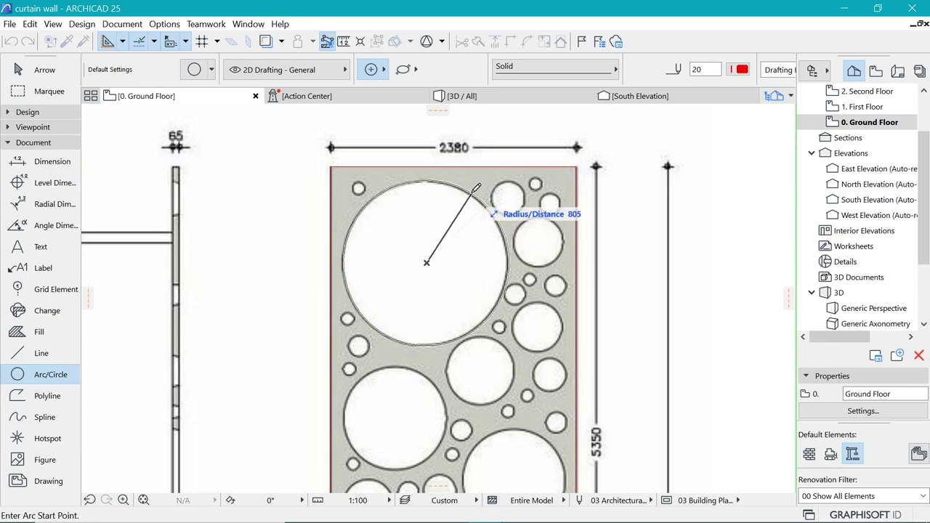
{"action": "left_click", "coordinate": [476, 188]}
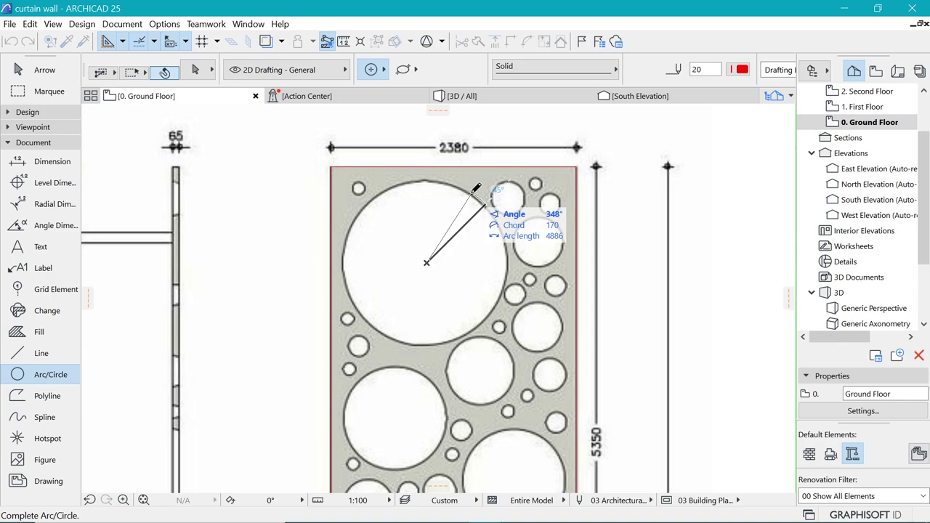
{"action": "left_click", "coordinate": [470, 192]}
- Shift the large traced circle slightly to the left to align it with the hole's outline
{"action": "left_click", "coordinate": [471, 194], "text": "shift"}
{"action": "scroll", "coordinate": [393, 181], "scroll_direction": "up", "scroll_amount": 3}
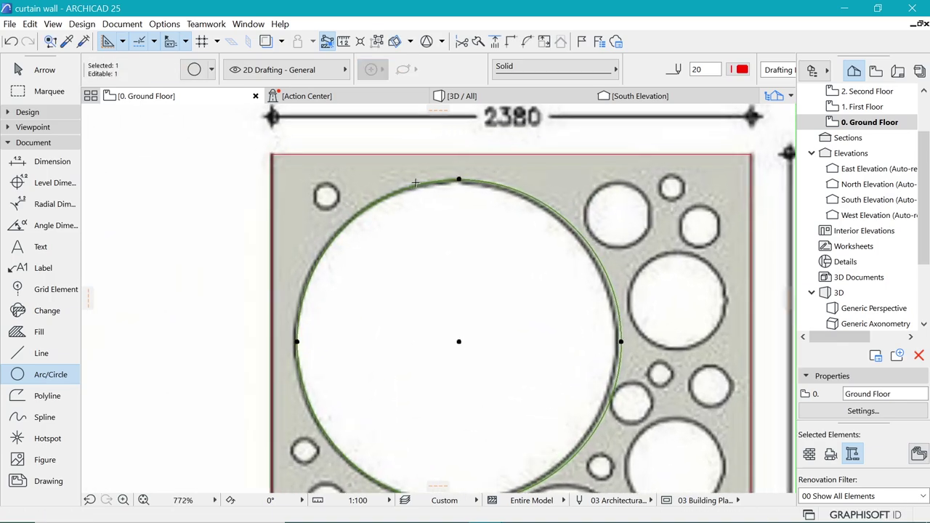
{"action": "key", "text": "ctrl+d"}
{"action": "left_click", "coordinate": [460, 180]}
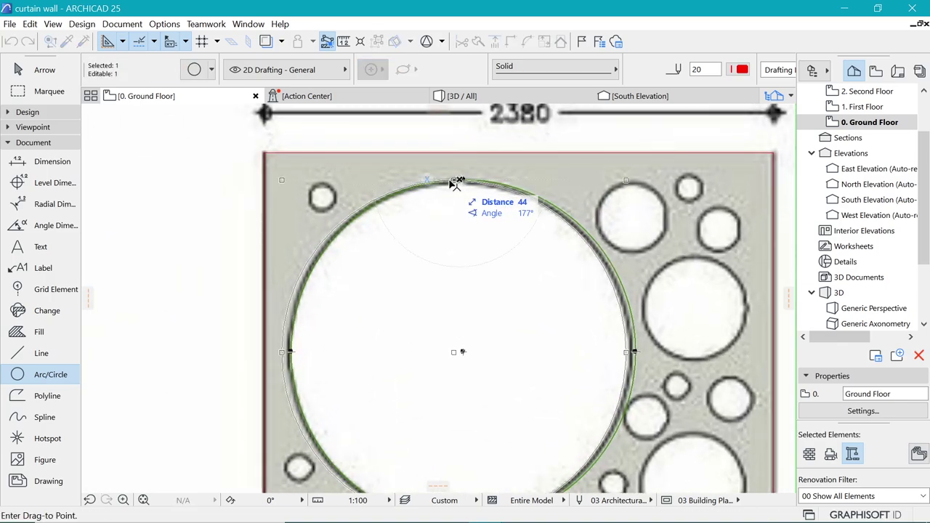
{"action": "left_click", "coordinate": [455, 181]}
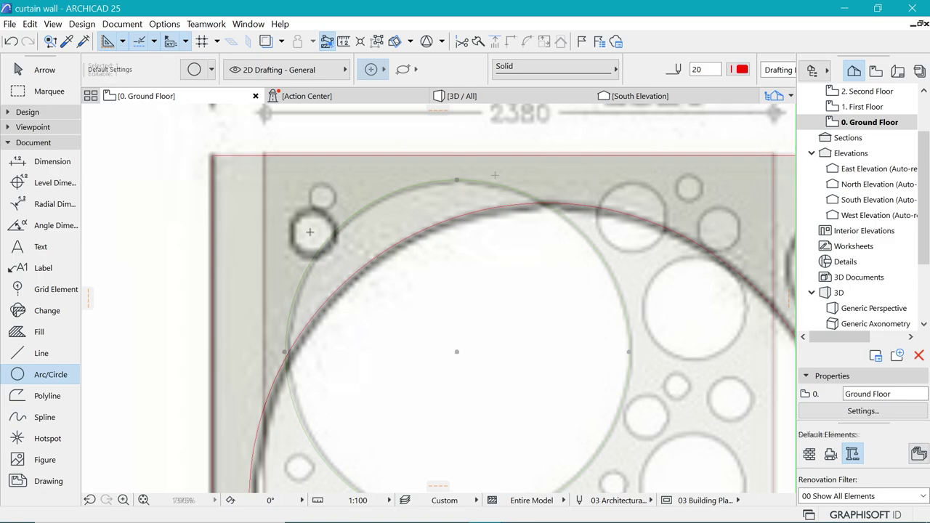
- Trace the small hole in the upper panel's top-left corner with a circle of about 63 mm radius
{"action": "left_click", "coordinate": [311, 232]}
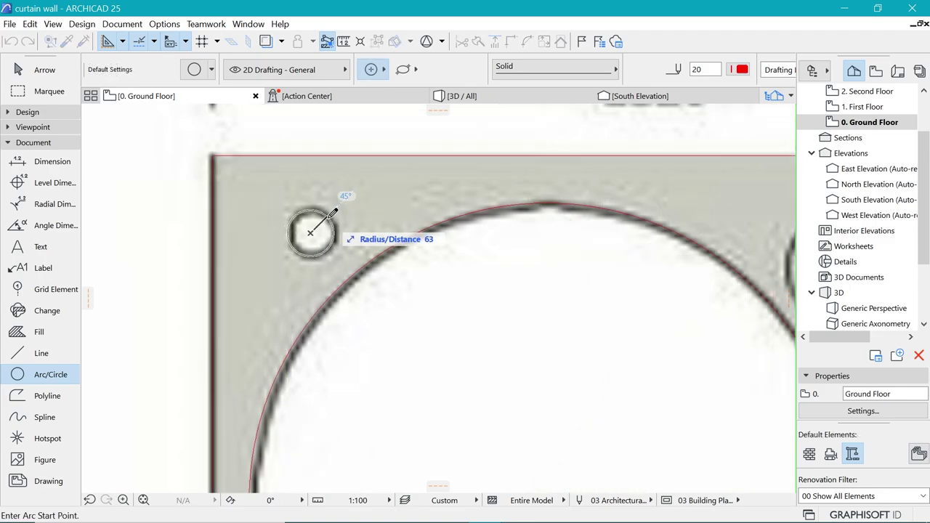
{"action": "left_click", "coordinate": [329, 216]}
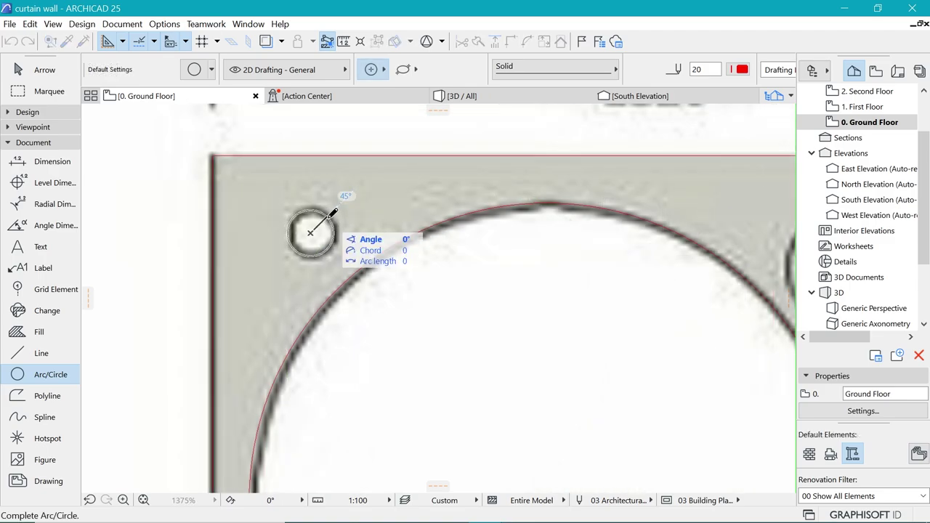
{"action": "left_click", "coordinate": [329, 215]}
- Trace the medium hole right of the large top hole with a circle of about 157 mm radius
{"action": "scroll", "coordinate": [327, 216], "scroll_direction": "down", "scroll_amount": 1}
{"action": "middle_click_drag", "start_coordinate": [769, 227], "coordinate": [431, 222]}
{"action": "scroll", "coordinate": [434, 221], "scroll_direction": "up", "scroll_amount": 1}
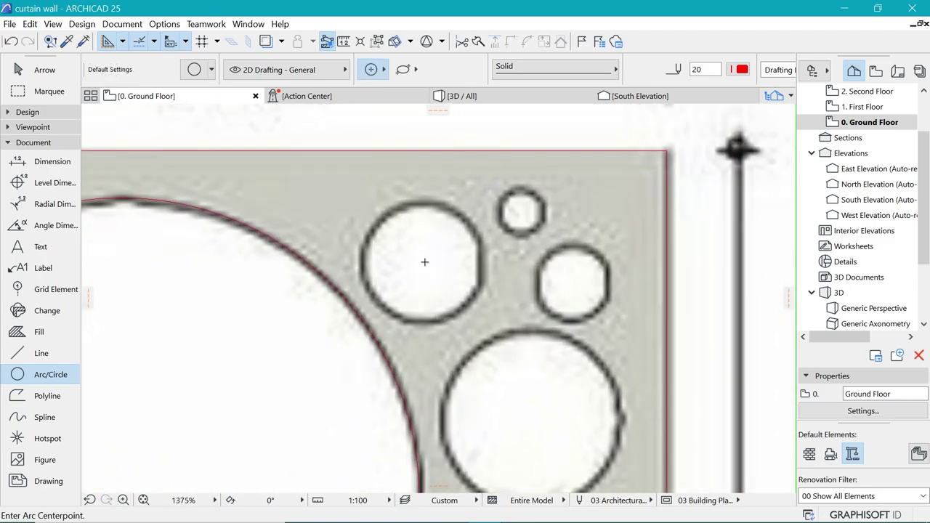
{"action": "left_click", "coordinate": [423, 262]}
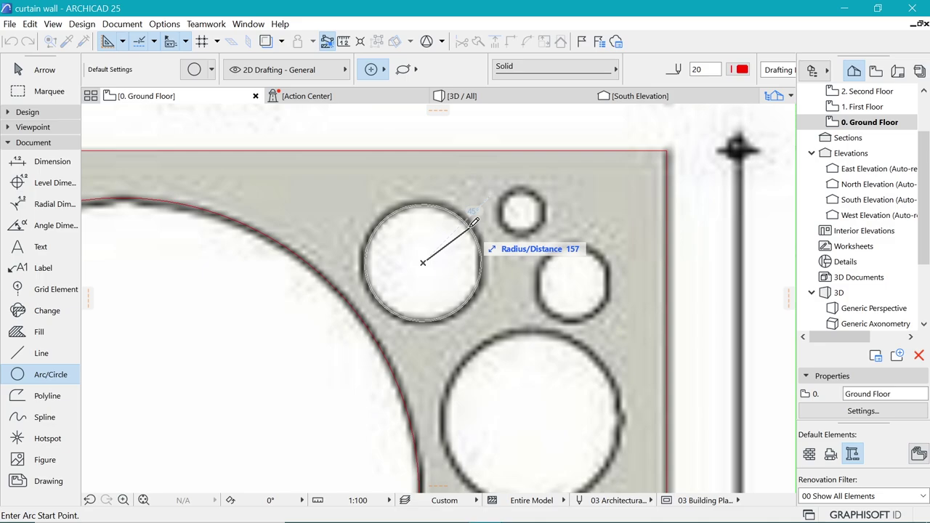
{"action": "double_click", "coordinate": [471, 225]}
{"action": "scroll", "coordinate": [471, 225], "scroll_direction": "down", "scroll_amount": 1}
- Copy the small corner circle onto the two smaller holes in the panel's top-right corner, enlarging the lower one to fit
{"action": "left_click", "coordinate": [141, 225], "text": "shift"}
{"action": "key", "text": "ctrl+shift+d"}
{"action": "left_click", "coordinate": [133, 226]}
{"action": "scroll", "coordinate": [386, 218], "scroll_direction": "up", "scroll_amount": 1}
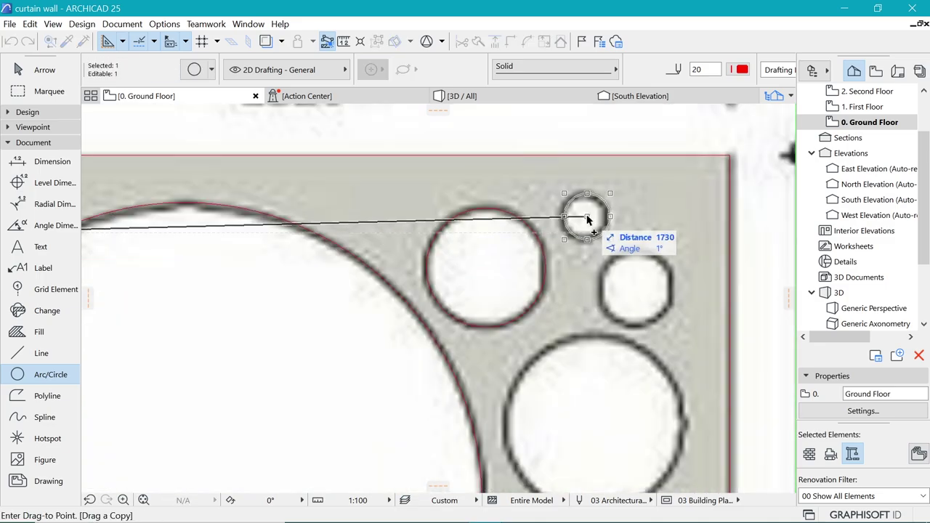
{"action": "left_click", "coordinate": [585, 215]}
{"action": "key", "text": "ctrl+shift+d"}
{"action": "left_click_drag", "start_coordinate": [653, 274], "coordinate": [664, 266]}
{"action": "scroll", "coordinate": [602, 220], "scroll_direction": "down", "scroll_amount": 1}
- Copy the medium circle onto the bigger hole below the top-right group and enlarge it to the hole's outline
{"action": "left_click", "coordinate": [523, 187], "text": "shift"}
{"action": "key", "text": "ctrl+shift+d"}
{"action": "left_click", "coordinate": [472, 199]}
{"action": "left_click", "coordinate": [564, 330]}
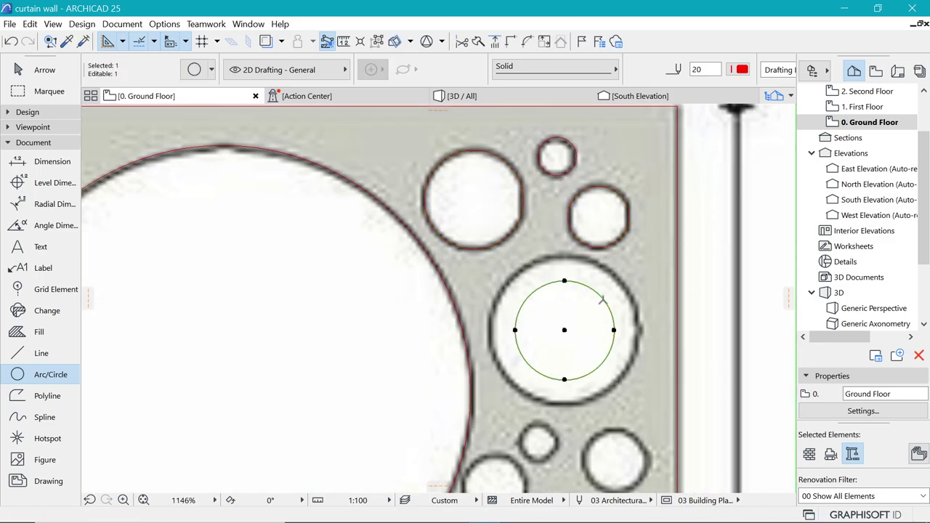
{"action": "scroll", "coordinate": [585, 142], "scroll_direction": "down", "scroll_amount": 4}
{"action": "left_click_drag", "start_coordinate": [602, 299], "coordinate": [684, 295]}
- Copy traced circles onto the small hole and the right-edge hole just below the enlarged circle
{"action": "scroll", "coordinate": [565, 290], "scroll_direction": "up", "scroll_amount": 3}
{"action": "left_click", "coordinate": [565, 284], "text": "shift"}
{"action": "key", "text": "ctrl+shift+d"}
{"action": "left_click", "coordinate": [552, 271]}
{"action": "left_click", "coordinate": [644, 297]}
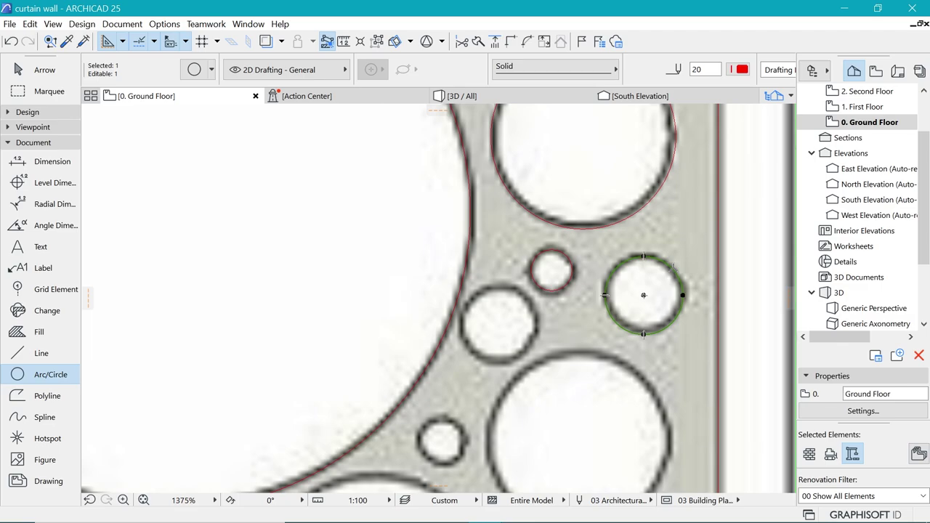
- Copy the right-edge circle onto the larger hole beneath it and enlarge the copy to fit
{"action": "key", "text": "ctrl+shift+d"}
{"action": "left_click", "coordinate": [647, 292]}
{"action": "left_click", "coordinate": [589, 376]}
{"action": "left_click", "coordinate": [614, 348]}
{"action": "left_click", "coordinate": [649, 312]}
- Copy the right-edge circle onto the equal-sized hole touching the lower right side of the large top circle
{"action": "left_click", "coordinate": [573, 187], "text": "shift"}
{"action": "key", "text": "ctrl+shift+d"}
{"action": "left_click", "coordinate": [557, 203]}
{"action": "left_click", "coordinate": [504, 256]}
- Copy circles onto the small hole and the larger central hole below the large top circle, fitting them to the outlines
{"action": "key", "text": "ctrl+shift+d"}
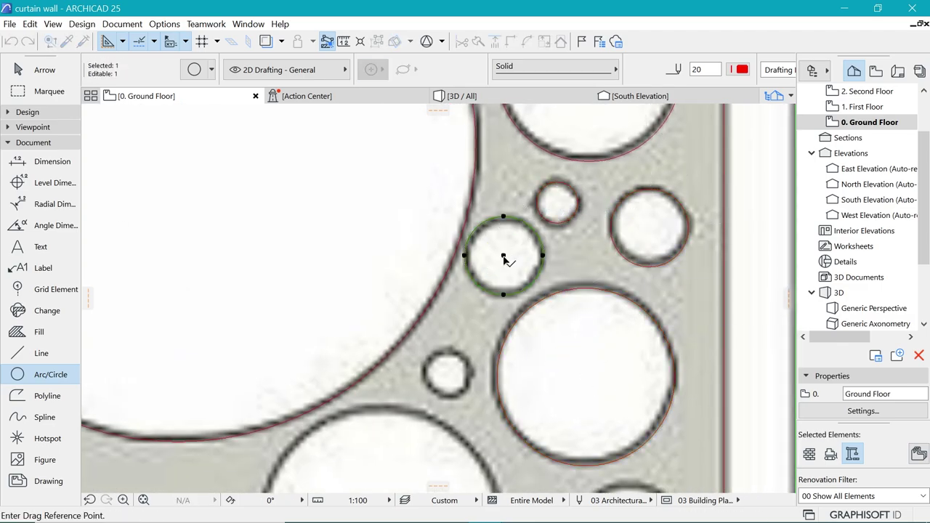
{"action": "left_click", "coordinate": [465, 359]}
{"action": "left_click", "coordinate": [519, 296]}
{"action": "key", "text": "ctrl+shift+d"}
{"action": "left_click", "coordinate": [453, 374]}
{"action": "key", "text": "Escape"}
{"action": "key", "text": "Escape"}
{"action": "scroll", "coordinate": [501, 271], "scroll_direction": "down", "scroll_amount": 3}
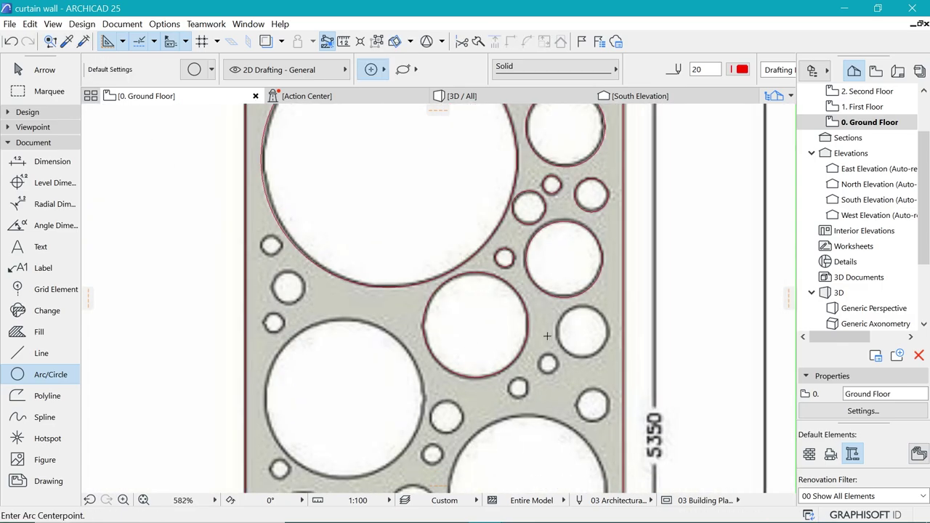
- Trace the right-edge hole beside the central circle and move the new circle into alignment with its outline
{"action": "scroll", "coordinate": [557, 352], "scroll_direction": "up", "scroll_amount": 3}
{"action": "left_click", "coordinate": [596, 308]}
{"action": "left_click", "coordinate": [640, 283]}
{"action": "left_click", "coordinate": [642, 308], "text": "shift"}
{"action": "key", "text": "ctrl+d"}
{"action": "left_click", "coordinate": [596, 308]}
{"action": "left_click", "coordinate": [602, 308]}
{"action": "left_click", "coordinate": [637, 242]}
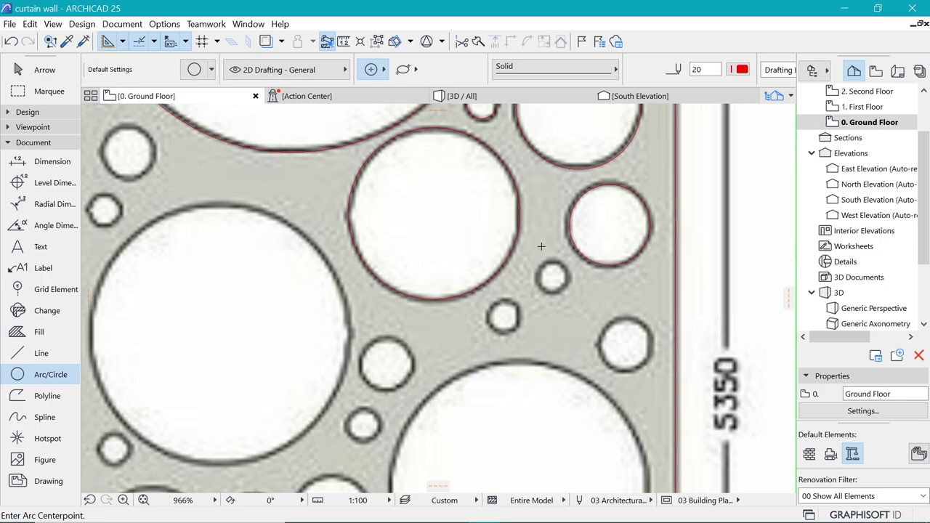
- Copy the small circle onto the two small holes to the lower right of the central circle
{"action": "key", "text": "ctrl+shift+d"}
{"action": "left_click", "coordinate": [470, 135]}
{"action": "left_click", "coordinate": [558, 338]}
{"action": "key", "text": "ctrl+shift+d"}
{"action": "left_click", "coordinate": [558, 337]}
{"action": "left_click", "coordinate": [498, 388]}
- Copy circles onto the next right-edge hole and the similar hole beside the large left hole
{"action": "key", "text": "ctrl+shift+d"}
{"action": "left_click", "coordinate": [497, 387]}
{"action": "left_click", "coordinate": [641, 422]}
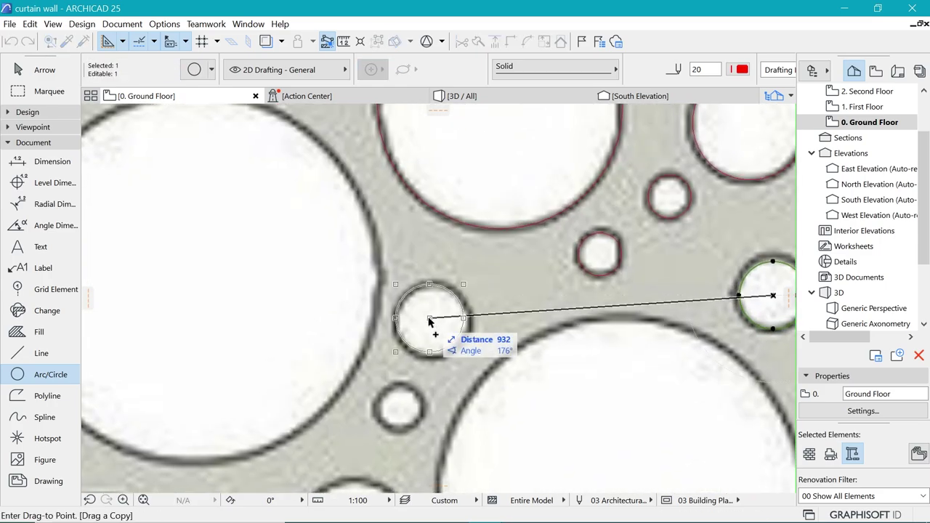
{"action": "left_click", "coordinate": [430, 320]}
- Fit a circle to the large hole on the panel's left side and shift it slightly left into alignment
{"action": "left_click", "coordinate": [370, 243]}
{"action": "scroll", "coordinate": [382, 247], "scroll_direction": "down", "scroll_amount": 1}
{"action": "left_click", "coordinate": [458, 206]}
{"action": "left_click", "coordinate": [388, 181]}
{"action": "left_click", "coordinate": [386, 184]}
{"action": "key", "text": "ctrl+d"}
{"action": "left_click", "coordinate": [388, 287]}
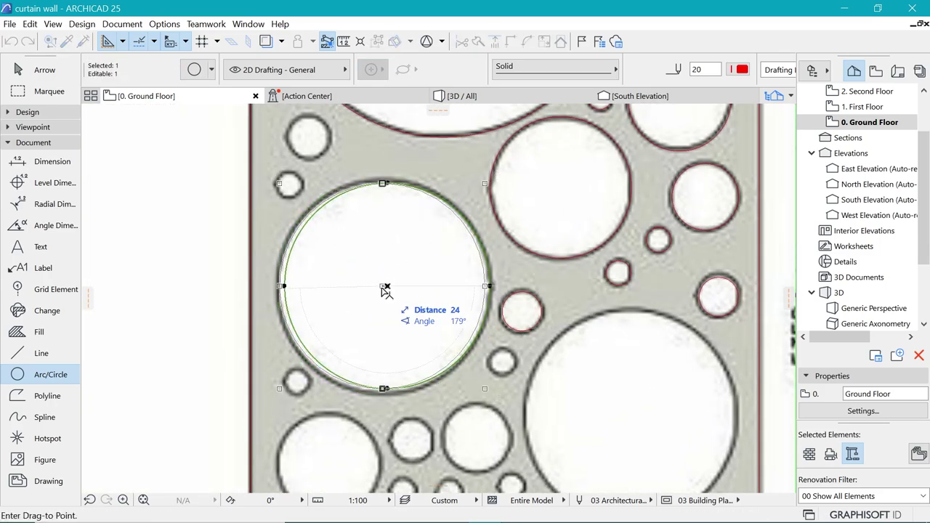
{"action": "left_click", "coordinate": [383, 288]}
- Copy the large left circle onto the equally large hole to its lower right
{"action": "scroll", "coordinate": [418, 243], "scroll_direction": "down", "scroll_amount": 1}
{"action": "key", "text": "ctrl+shift+d"}
{"action": "left_click", "coordinate": [384, 245]}
{"action": "left_click", "coordinate": [591, 354]}
- Copy the large circle onto the biggest hole in the panel's lower part and enlarge it to fit
{"action": "scroll", "coordinate": [573, 185], "scroll_direction": "down", "scroll_amount": 4}
{"action": "key", "text": "ctrl+shift+d"}
{"action": "left_click", "coordinate": [580, 265]}
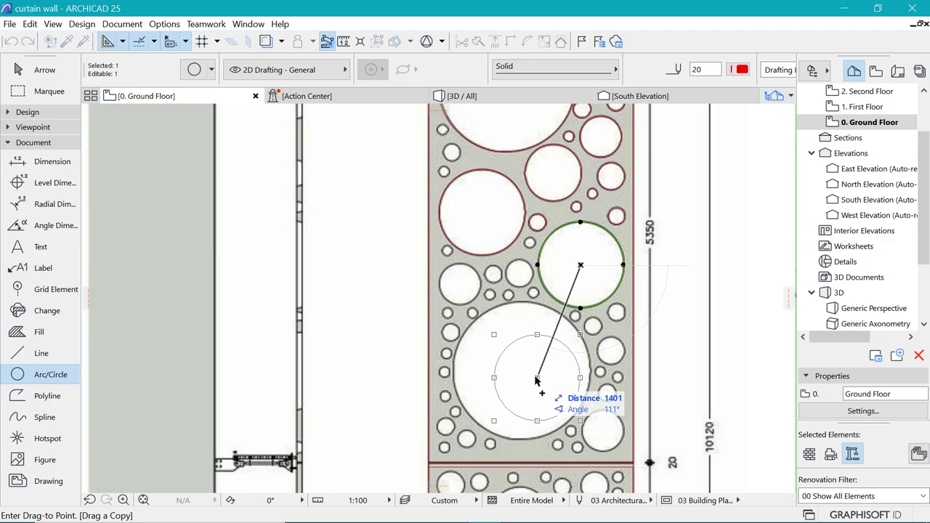
{"action": "left_click", "coordinate": [518, 371]}
{"action": "scroll", "coordinate": [581, 373], "scroll_direction": "up", "scroll_amount": 3}
{"action": "left_click", "coordinate": [591, 369]}
{"action": "scroll", "coordinate": [542, 309], "scroll_direction": "down", "scroll_amount": 4}
- Copy the small circle onto the three left-edge holes between the two large circles, enlarging the middle one to fit
{"action": "left_click", "coordinate": [554, 283], "text": "shift"}
{"action": "key", "text": "ctrl+shift+d"}
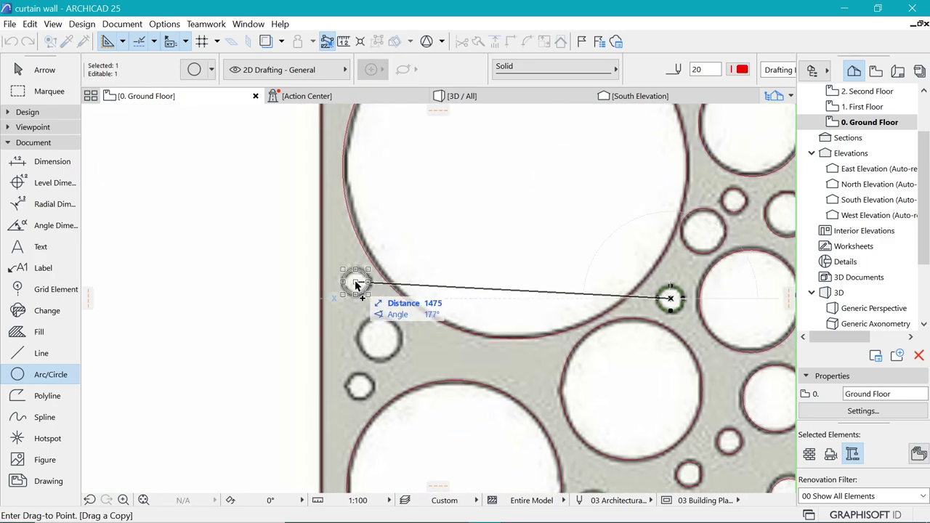
{"action": "left_click", "coordinate": [356, 283]}
{"action": "key", "text": "ctrl+shift+d"}
{"action": "left_click", "coordinate": [360, 385]}
{"action": "key", "text": "ctrl+shift+d"}
{"action": "left_click", "coordinate": [379, 339]}
{"action": "left_click", "coordinate": [389, 331]}
{"action": "left_click", "coordinate": [395, 323]}
- Copy a circle onto the hole below the large left circle and enlarge it to about 232 mm radius
{"action": "scroll", "coordinate": [383, 333], "scroll_direction": "down", "scroll_amount": 4}
{"action": "scroll", "coordinate": [422, 359], "scroll_direction": "up", "scroll_amount": 3}
{"action": "left_click", "coordinate": [420, 359]}
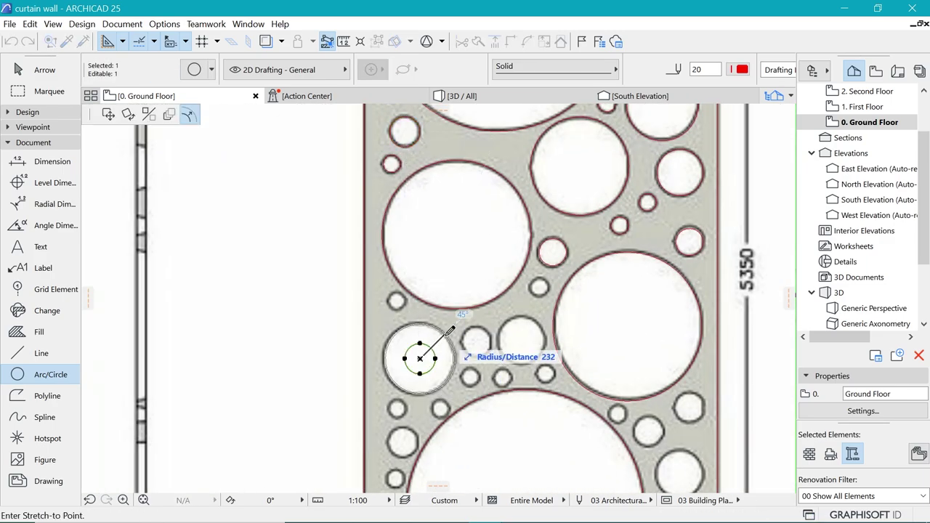
{"action": "key", "text": "ctrl+shift+d"}
{"action": "key", "text": "Escape"}
- Copy the small circle onto the small left-edge hole just below the large left circle
{"action": "left_click", "coordinate": [675, 161], "text": "shift"}
{"action": "key", "text": "ctrl+shift+d"}
{"action": "scroll", "coordinate": [326, 253], "scroll_direction": "up", "scroll_amount": 1}
{"action": "left_click", "coordinate": [393, 249]}
{"action": "left_click", "coordinate": [409, 234]}
- Copy circles onto the two neighbouring holes above the biggest lower circle, enlarging the right one to fit
{"action": "key", "text": "ctrl+shift+d"}
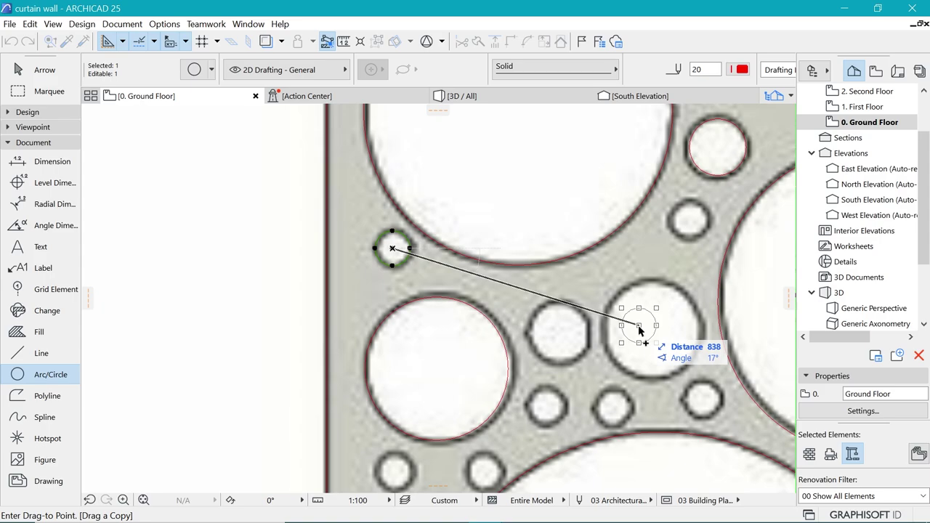
{"action": "left_click", "coordinate": [560, 333]}
{"action": "key", "text": "ctrl+shift+d"}
{"action": "left_click", "coordinate": [651, 331]}
{"action": "left_click", "coordinate": [672, 312]}
{"action": "left_click", "coordinate": [688, 295]}
- Copy the mid-sized circle beside the large left circle onto the left-edge hole next to the biggest lower circle
{"action": "left_click", "coordinate": [626, 223], "text": "shift"}
{"action": "key", "text": "ctrl+shift+d"}
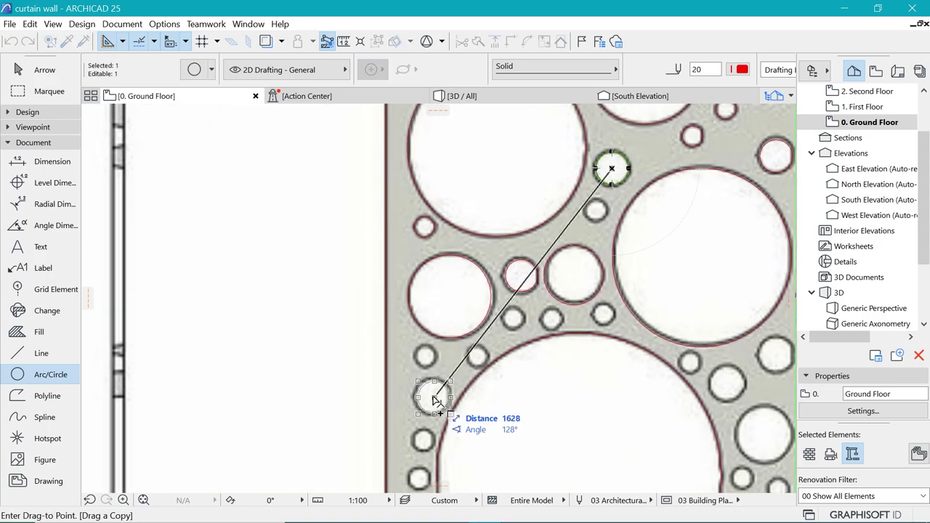
{"action": "left_click", "coordinate": [432, 398]}
- Copy the small circle onto the five small holes along the upper left and top of the biggest lower circle
{"action": "left_click", "coordinate": [354, 236], "text": "shift"}
{"action": "key", "text": "ctrl+shift+d"}
{"action": "left_click", "coordinate": [470, 371]}
{"action": "middle_click_drag", "start_coordinate": [471, 371], "coordinate": [502, 289]}
{"action": "key", "text": "ctrl+shift+d"}
{"action": "left_click", "coordinate": [449, 345]}
{"action": "left_click", "coordinate": [375, 345]}
{"action": "key", "text": "ctrl+shift+d"}
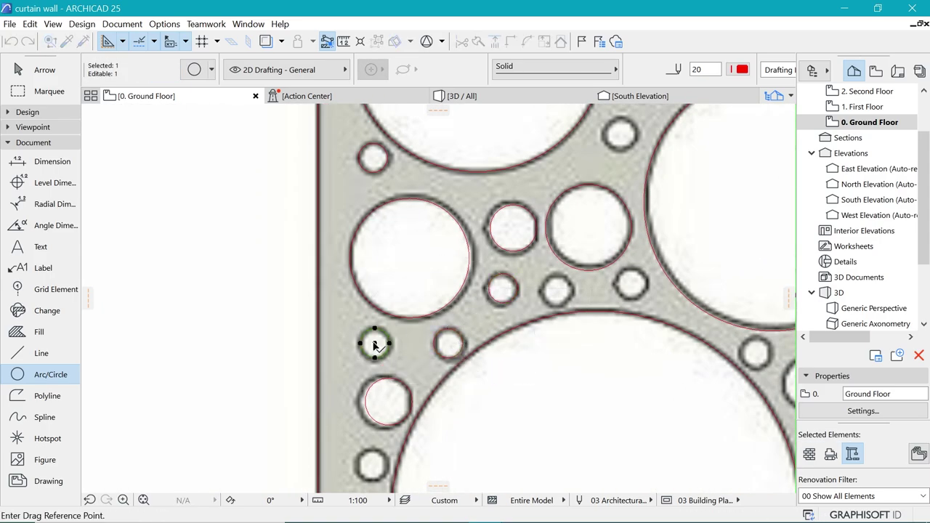
{"action": "left_click", "coordinate": [558, 291]}
{"action": "left_click", "coordinate": [631, 284]}
- Copy the small circle onto the small hole at the upper right of the biggest lower circle
{"action": "scroll", "coordinate": [389, 399], "scroll_direction": "up", "scroll_amount": 2}
{"action": "left_click", "coordinate": [408, 425], "text": "shift"}
{"action": "middle_click_drag", "start_coordinate": [690, 254], "coordinate": [439, 288]}
{"action": "left_click", "coordinate": [438, 294], "text": "shift"}
{"action": "key", "text": "ctrl+shift+d"}
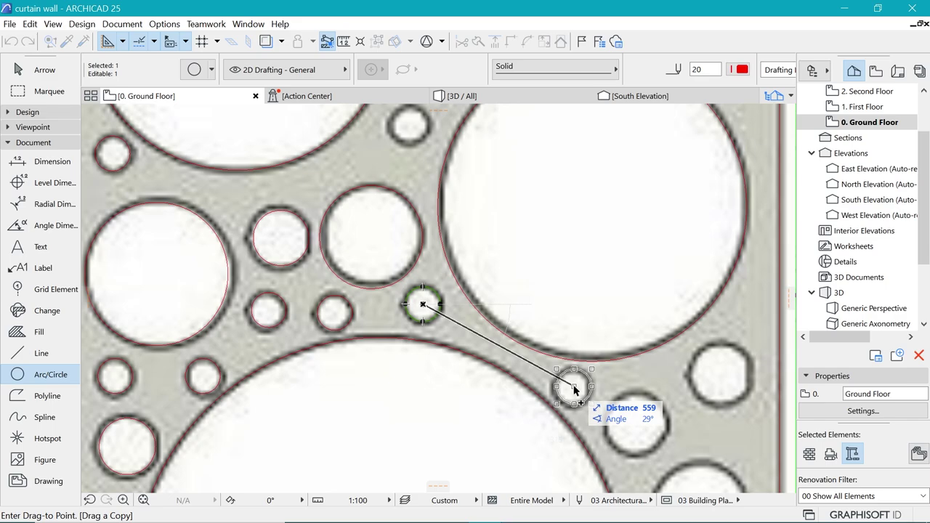
{"action": "left_click", "coordinate": [573, 387]}
- Copy the mid-sized circle onto the three holes right of the biggest lower circle, enlarging the lowest one to fit
{"action": "left_click", "coordinate": [636, 422]}
{"action": "key", "text": "ctrl+shift+d"}
{"action": "left_click", "coordinate": [636, 422]}
{"action": "scroll", "coordinate": [675, 369], "scroll_direction": "up", "scroll_amount": 1}
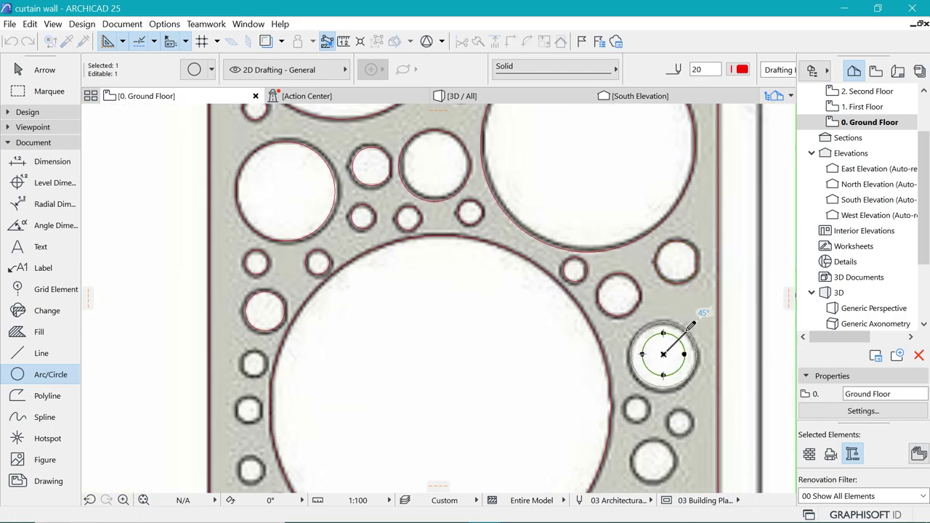
{"action": "scroll", "coordinate": [657, 350], "scroll_direction": "up", "scroll_amount": 1}
{"action": "left_click", "coordinate": [652, 346]}
- Copy the enlarged circle onto the large hole in the upper panel's bottom-right corner and enlarge it to fit
{"action": "scroll", "coordinate": [633, 263], "scroll_direction": "down", "scroll_amount": 2}
{"action": "key", "text": "ctrl+shift+d"}
{"action": "left_click", "coordinate": [639, 272]}
{"action": "left_click", "coordinate": [624, 412]}
{"action": "left_click", "coordinate": [643, 393]}
{"action": "left_click", "coordinate": [652, 382]}
- Copy the small circle onto the four small holes down the left side of the biggest lower circle
{"action": "left_click", "coordinate": [567, 175], "text": "shift"}
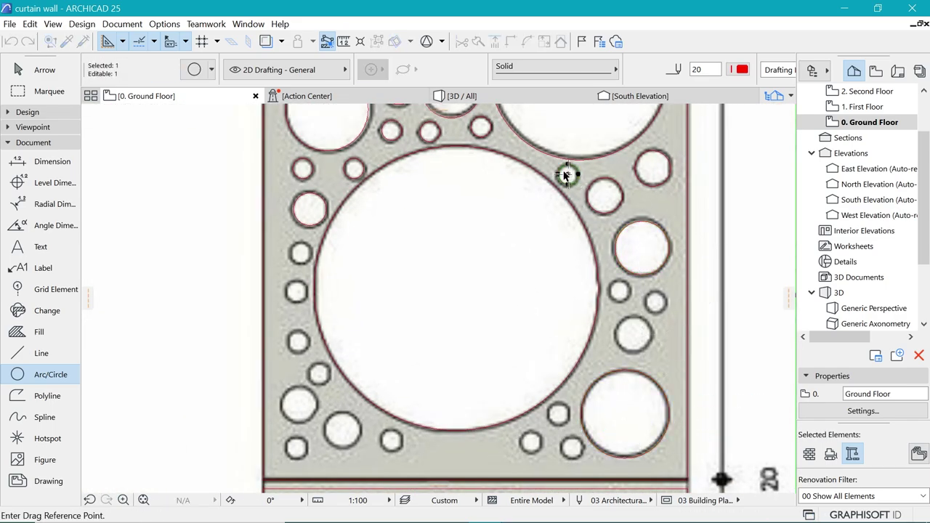
{"action": "left_click", "coordinate": [310, 346]}
{"action": "scroll", "coordinate": [311, 346], "scroll_direction": "down", "scroll_amount": 2}
{"action": "key", "text": "ctrl+shift+d"}
{"action": "left_click", "coordinate": [311, 278]}
{"action": "left_click", "coordinate": [313, 365]}
{"action": "left_click", "coordinate": [353, 421]}
- Fit circle copies onto the two small holes and the mid-sized left-edge hole in the upper panel's bottom-left area
{"action": "left_click", "coordinate": [324, 170], "text": "shift"}
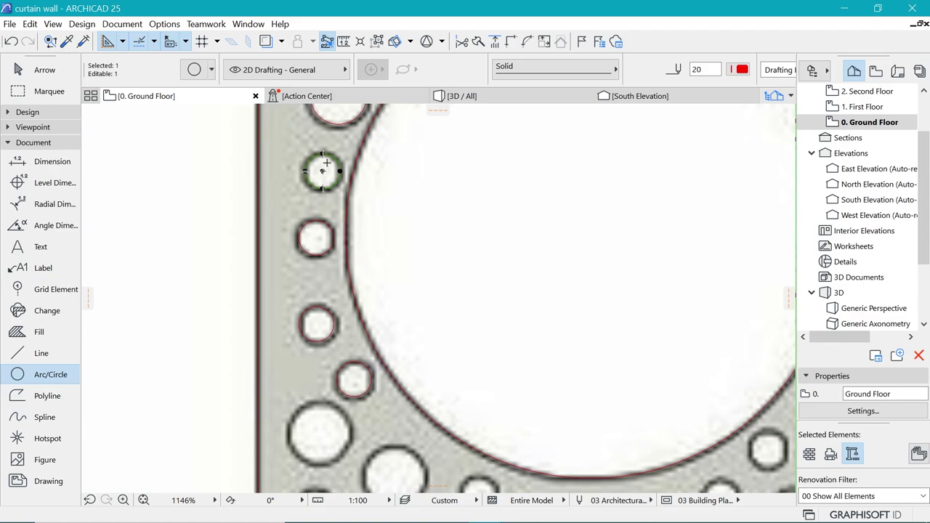
{"action": "left_click", "coordinate": [320, 426]}
{"action": "scroll", "coordinate": [319, 427], "scroll_direction": "down", "scroll_amount": 2}
{"action": "scroll", "coordinate": [376, 355], "scroll_direction": "up", "scroll_amount": 2}
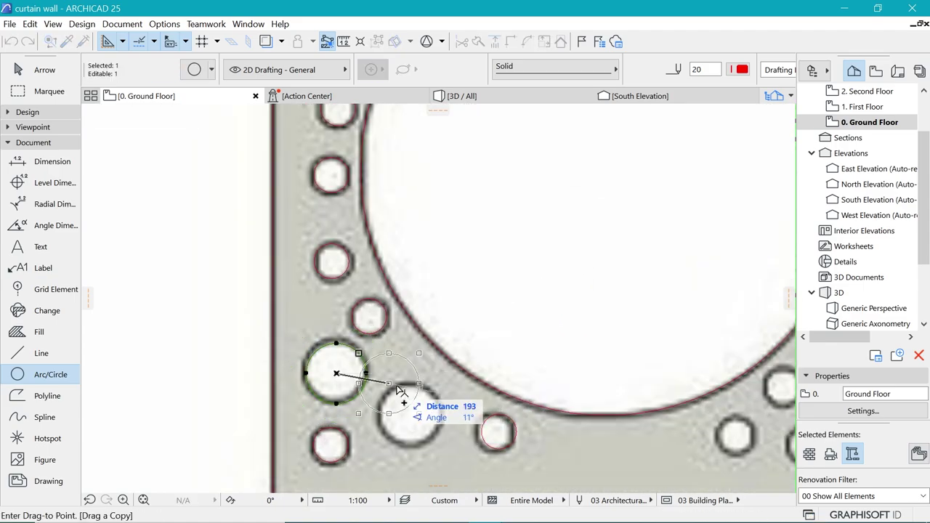
- Copy the mid-sized circle onto the neighbouring bottom-left hole and the hole above the large bottom-right one
{"action": "left_click", "coordinate": [411, 415]}
{"action": "key", "text": "ctrl+shift+d"}
{"action": "left_click", "coordinate": [411, 415]}
{"action": "scroll", "coordinate": [411, 364], "scroll_direction": "down", "scroll_amount": 2}
{"action": "left_click", "coordinate": [616, 301]}
- Copy the small circle onto the five remaining small holes right and lower right of the biggest lower circle in the upper panel
{"action": "left_click", "coordinate": [537, 112]}
{"action": "left_click", "coordinate": [600, 249]}
{"action": "key", "text": "ctrl+shift+d"}
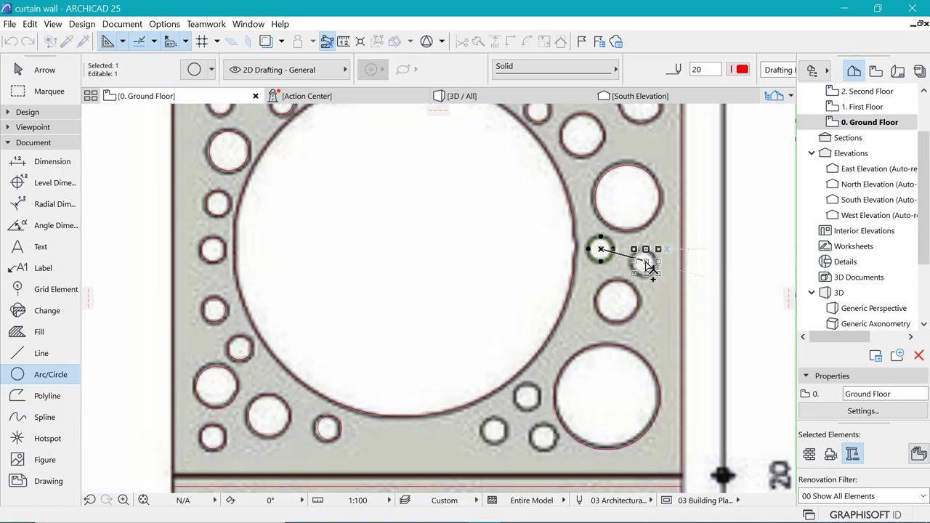
{"action": "left_click", "coordinate": [645, 262]}
{"action": "left_click", "coordinate": [527, 396]}
{"action": "left_click", "coordinate": [494, 431]}
{"action": "double_click", "coordinate": [544, 437]}
{"action": "scroll", "coordinate": [476, 376], "scroll_direction": "down", "scroll_amount": 3}
{"action": "key", "text": "Escape"}
{"action": "scroll", "coordinate": [442, 282], "scroll_direction": "down", "scroll_amount": 7}
{"action": "scroll", "coordinate": [443, 282], "scroll_direction": "up", "scroll_amount": 2}
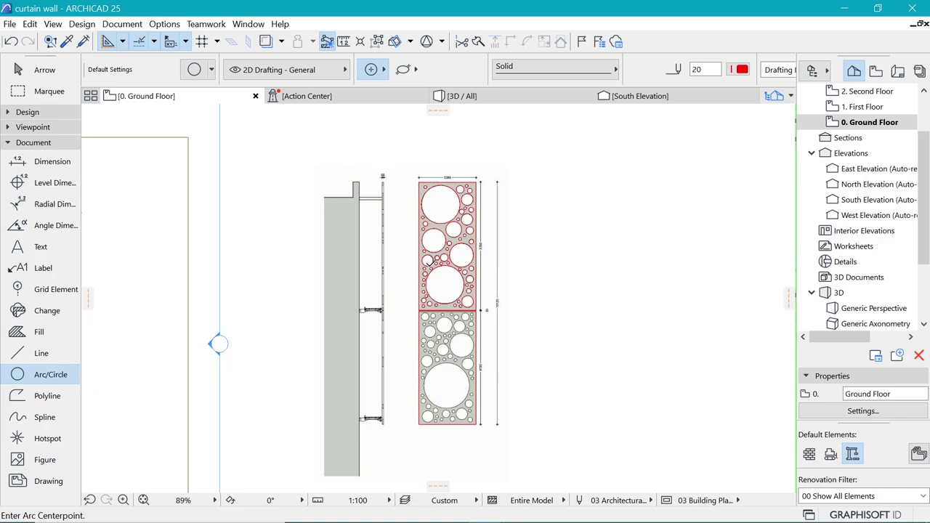
- Drag the reference image aside to check the traced linework, and undo the move
{"action": "key", "text": "Escape"}
{"action": "left_click", "coordinate": [410, 260]}
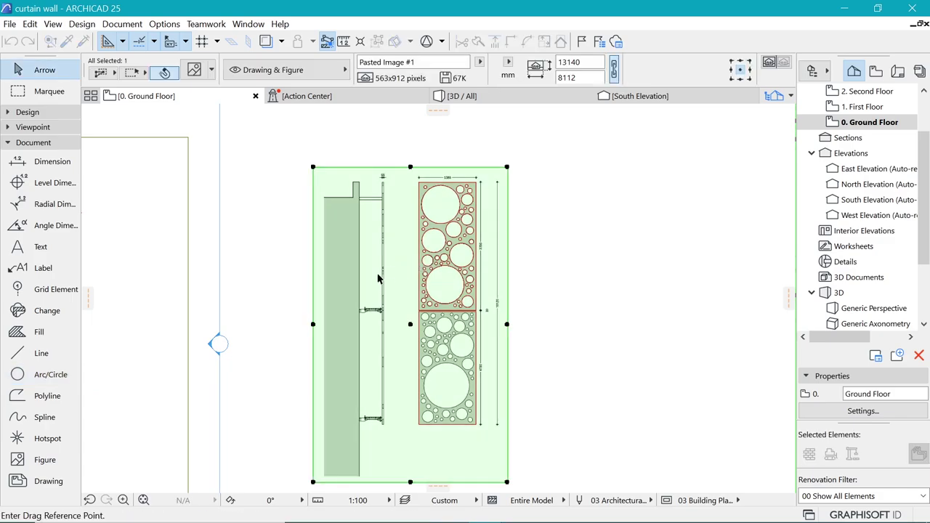
{"action": "left_click", "coordinate": [343, 296]}
{"action": "left_click", "coordinate": [592, 290]}
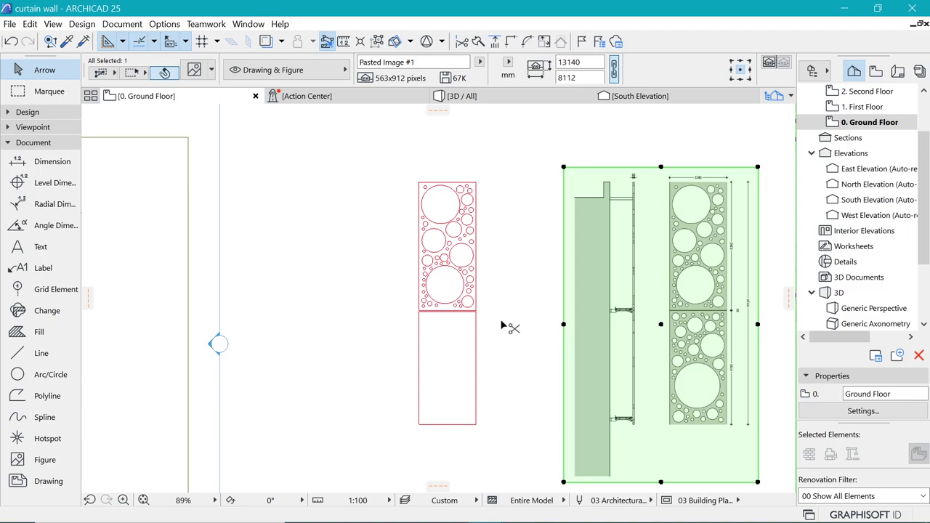
{"action": "key", "text": "ctrl+z"}
{"action": "left_click", "coordinate": [574, 281]}
- Copy the upper panel's large lower circle onto the biggest hole of the lower panel and enlarge it
{"action": "scroll", "coordinate": [447, 341], "scroll_direction": "up", "scroll_amount": 4}
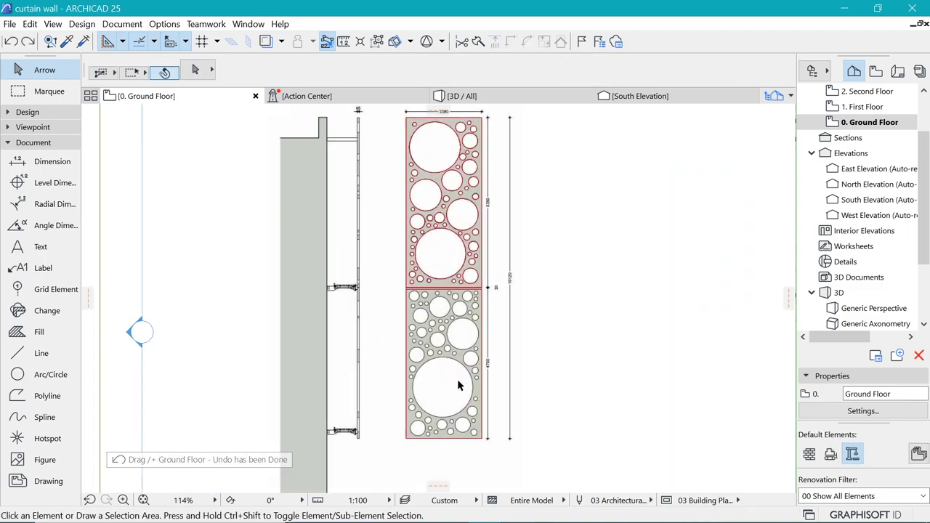
{"action": "left_click", "coordinate": [443, 247]}
{"action": "key", "text": "ctrl+shift+d"}
{"action": "left_click", "coordinate": [445, 216]}
{"action": "left_click", "coordinate": [440, 389]}
{"action": "left_click", "coordinate": [482, 350]}
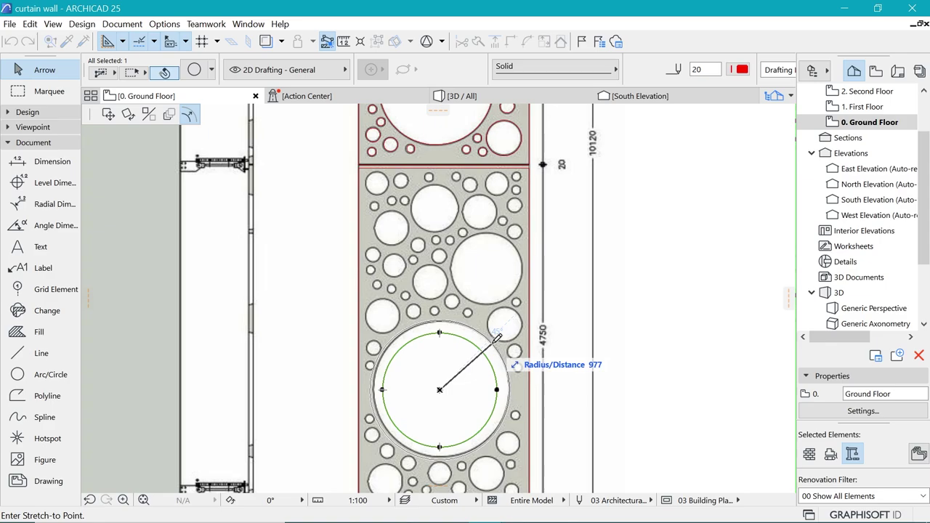
{"action": "left_click", "coordinate": [495, 337]}
- Shift the enlarged circle toward the centre of the lower panel's biggest hole and adjust its radius to fit
{"action": "key", "text": "ctrl+d"}
{"action": "left_click", "coordinate": [421, 398]}
{"action": "left_click", "coordinate": [425, 395]}
{"action": "middle_click_drag", "start_coordinate": [445, 378], "coordinate": [451, 339]}
{"action": "scroll", "coordinate": [444, 313], "scroll_direction": "up", "scroll_amount": 1}
{"action": "left_click", "coordinate": [552, 295]}
{"action": "left_click", "coordinate": [549, 297]}
{"action": "key", "text": "ctrl+d"}
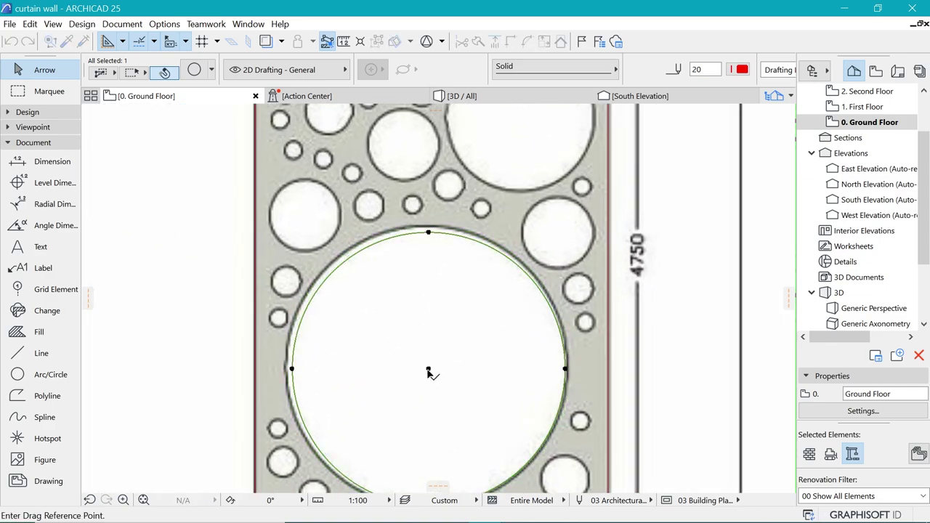
{"action": "key", "text": "Escape"}
{"action": "key", "text": "Escape"}
- Copy a circle from the upper panel onto the large upper-middle hole of the lower panel and resize it to fit
{"action": "scroll", "coordinate": [461, 472], "scroll_direction": "down", "scroll_amount": 4}
{"action": "left_click", "coordinate": [510, 161]}
{"action": "key", "text": "ctrl+shift+d"}
{"action": "left_click", "coordinate": [507, 178]}
{"action": "scroll", "coordinate": [451, 203], "scroll_direction": "up", "scroll_amount": 3}
{"action": "left_click", "coordinate": [426, 282]}
{"action": "left_click", "coordinate": [448, 261]}
{"action": "left_click", "coordinate": [455, 254]}
- Copy a small circle onto four small holes in the lower panel's upper-left area and fit an enlarged copy to the top-left hole
{"action": "left_click", "coordinate": [501, 165]}
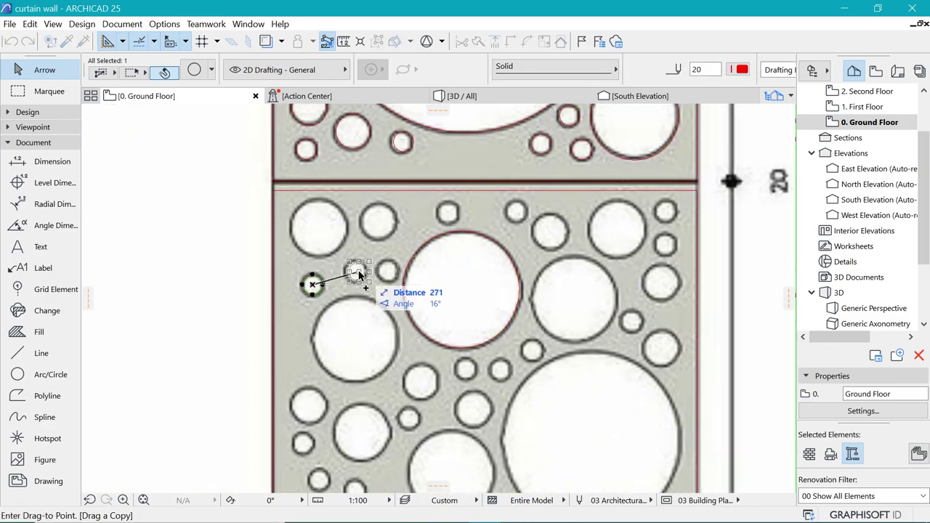
{"action": "left_click", "coordinate": [448, 212]}
{"action": "key", "text": "ctrl+shift+d"}
{"action": "left_click", "coordinate": [448, 212]}
{"action": "left_click", "coordinate": [321, 228]}
{"action": "left_click", "coordinate": [327, 220]}
{"action": "left_click", "coordinate": [335, 205]}
{"action": "scroll", "coordinate": [316, 212], "scroll_direction": "up", "scroll_amount": 2}
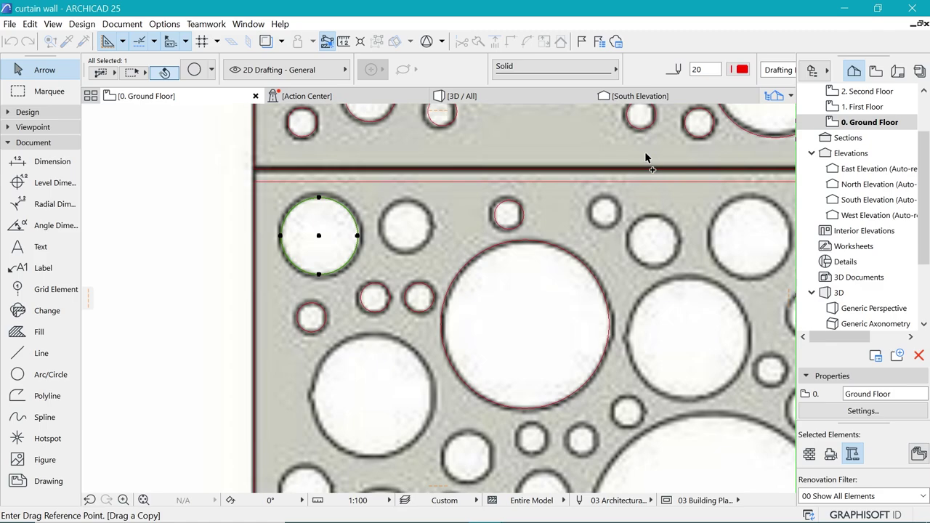
- Copy circles onto the second small hole along the lower panel's top and the mid-sized hole beside the top-left one, resizing to fit
{"action": "left_click", "coordinate": [698, 122]}
{"action": "key", "text": "ctrl+shift+d"}
{"action": "left_click", "coordinate": [603, 212]}
{"action": "key", "text": "ctrl+shift+d"}
{"action": "left_click", "coordinate": [408, 224]}
{"action": "left_click", "coordinate": [433, 225]}
{"action": "scroll", "coordinate": [398, 231], "scroll_direction": "up", "scroll_amount": 2}
{"action": "scroll", "coordinate": [382, 215], "scroll_direction": "down", "scroll_amount": 3}
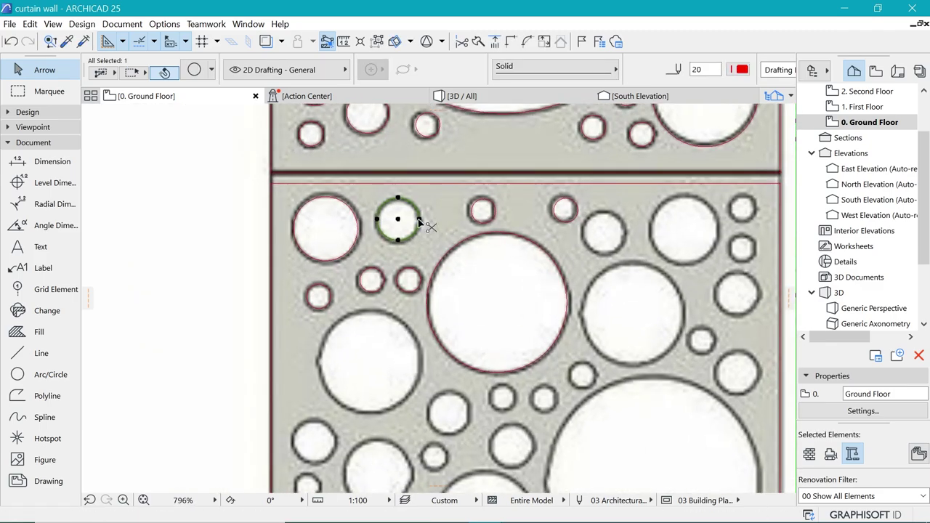
{"action": "left_click", "coordinate": [419, 222]}
- Copy circles onto the mid-sized hole and the larger top-right hole of the lower panel, enlarging and centring the latter
{"action": "scroll", "coordinate": [639, 240], "scroll_direction": "up", "scroll_amount": 1}
{"action": "left_click", "coordinate": [649, 235]}
{"action": "scroll", "coordinate": [623, 228], "scroll_direction": "up", "scroll_amount": 1}
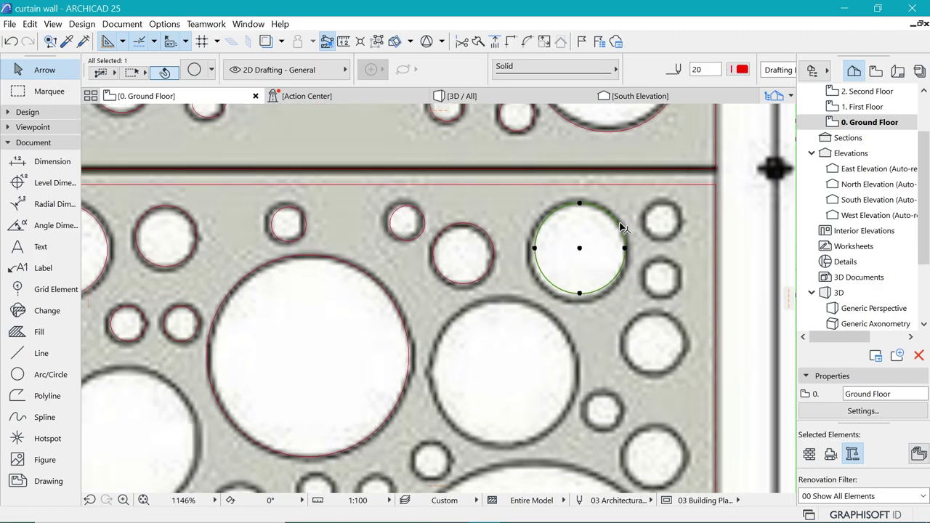
{"action": "left_click", "coordinate": [621, 224]}
{"action": "left_click", "coordinate": [579, 247]}
{"action": "left_click", "coordinate": [582, 251]}
- Copy the small circle onto the three small holes near the lower panel's upper-right edge
{"action": "scroll", "coordinate": [542, 262], "scroll_direction": "down", "scroll_amount": 3}
{"action": "left_click", "coordinate": [527, 177]}
{"action": "key", "text": "ctrl+shift+d"}
{"action": "left_click", "coordinate": [528, 177]}
{"action": "left_click", "coordinate": [579, 349]}
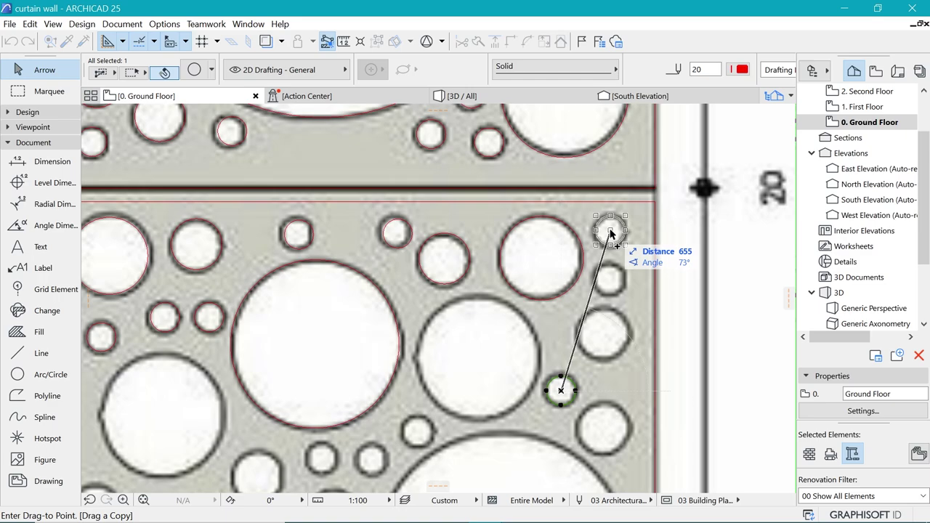
{"action": "left_click", "coordinate": [610, 230]}
{"action": "key", "text": "ctrl+shift+d"}
{"action": "left_click", "coordinate": [609, 279]}
- Copy circles onto the upper mid-sized right-edge hole and the large hole right of the upper-middle one, enlarging the latter to fit
{"action": "key", "text": "ctrl+shift+d"}
{"action": "left_click", "coordinate": [603, 333]}
{"action": "scroll", "coordinate": [616, 331], "scroll_direction": "down", "scroll_amount": 1}
{"action": "key", "text": "ctrl+shift+d"}
{"action": "left_click", "coordinate": [545, 330]}
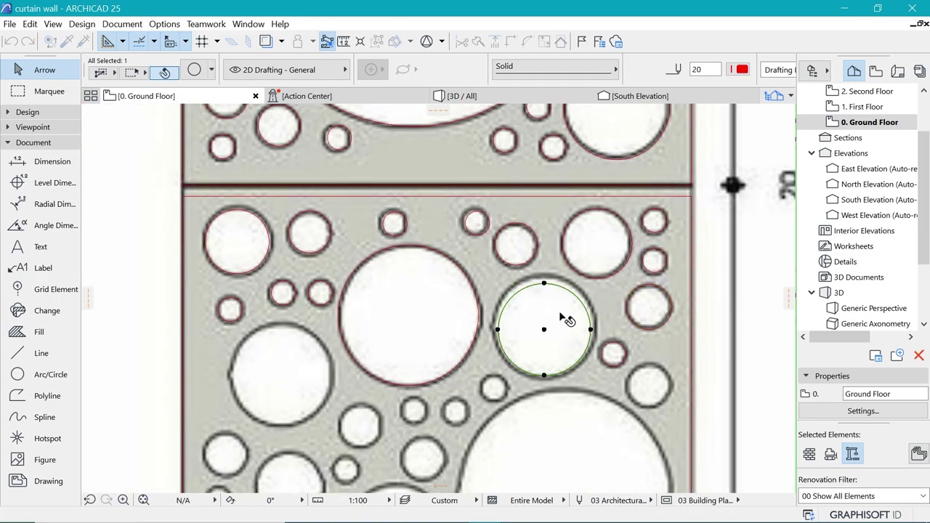
{"action": "scroll", "coordinate": [550, 320], "scroll_direction": "up", "scroll_amount": 3}
{"action": "left_click", "coordinate": [617, 326]}
- Copy the enlarged circle onto the matching large hole in the lower panel's upper-left area
{"action": "scroll", "coordinate": [606, 197], "scroll_direction": "down", "scroll_amount": 3}
{"action": "key", "text": "ctrl+shift+d"}
{"action": "left_click", "coordinate": [569, 274]}
{"action": "left_click", "coordinate": [307, 324]}
{"action": "scroll", "coordinate": [319, 325], "scroll_direction": "down", "scroll_amount": 1}
- Copy the small circle onto the small left-edge hole and the small hole right of the medium one beside it
{"action": "left_click", "coordinate": [404, 200]}
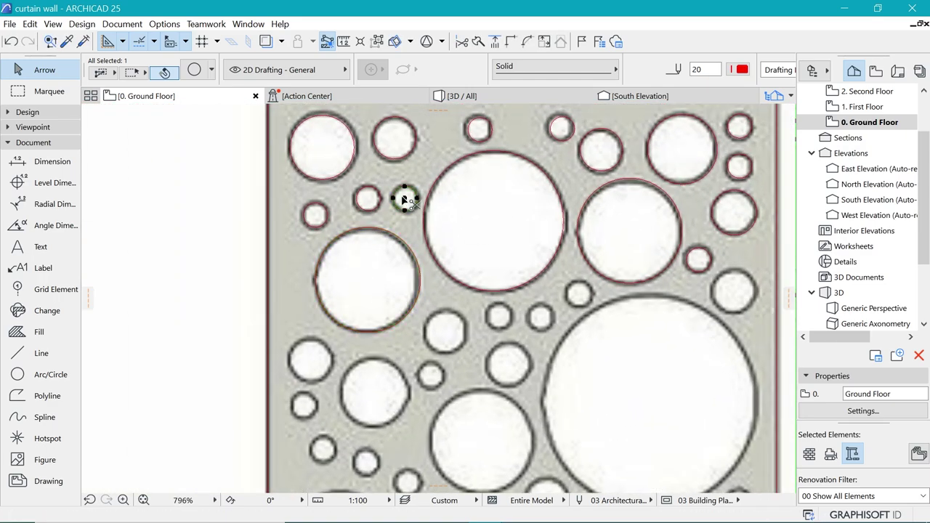
{"action": "key", "text": "ctrl+shift+d"}
{"action": "left_click", "coordinate": [405, 198]}
{"action": "left_click", "coordinate": [305, 405]}
{"action": "key", "text": "ctrl+shift+d"}
{"action": "left_click", "coordinate": [430, 375]}
- Fit circle copies to the three mid-sized holes below and right of the large upper-left hole in the lower panel
{"action": "key", "text": "ctrl+shift+d"}
{"action": "left_click", "coordinate": [445, 331]}
{"action": "scroll", "coordinate": [463, 339], "scroll_direction": "up", "scroll_amount": 3}
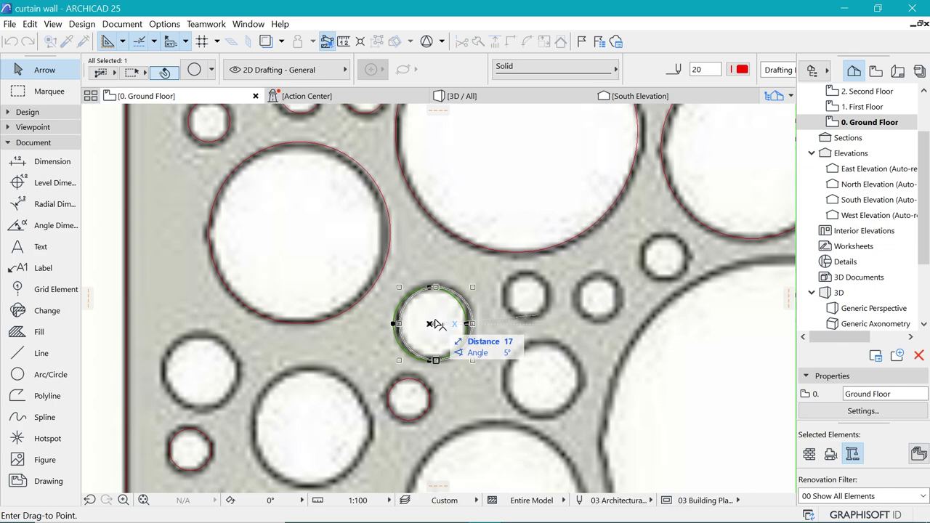
{"action": "left_click", "coordinate": [307, 425]}
{"action": "left_click", "coordinate": [307, 426]}
{"action": "left_click", "coordinate": [542, 381]}
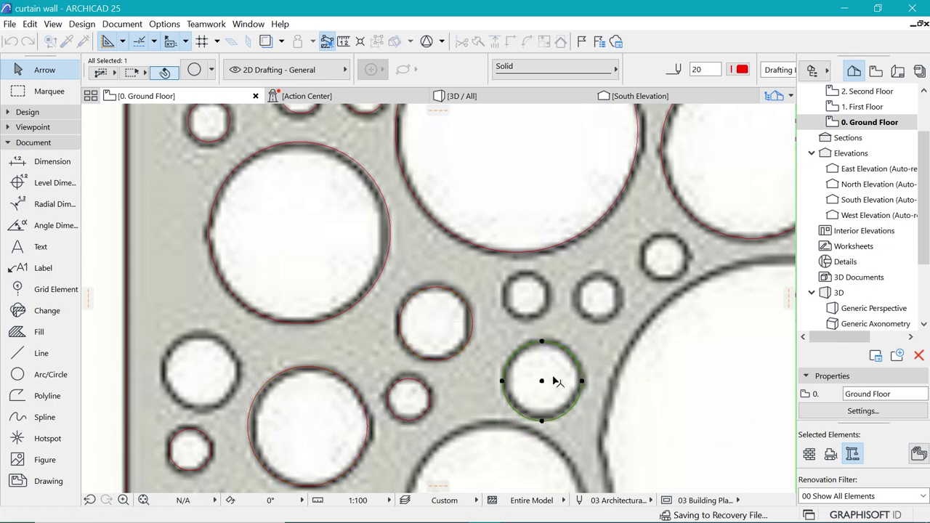
- Copy the small circle onto the three small holes below the lower panel's upper-middle large hole
{"action": "left_click", "coordinate": [430, 397]}
{"action": "key", "text": "ctrl+shift+d"}
{"action": "left_click", "coordinate": [409, 399]}
{"action": "left_click", "coordinate": [526, 296]}
{"action": "left_click", "coordinate": [597, 297]}
{"action": "left_click", "coordinate": [664, 257]}
- Copy the mid-sized circle onto the left-edge hole and the lower of the two mid-sized right-edge holes
{"action": "left_click", "coordinate": [201, 374]}
{"action": "key", "text": "ctrl+shift+d"}
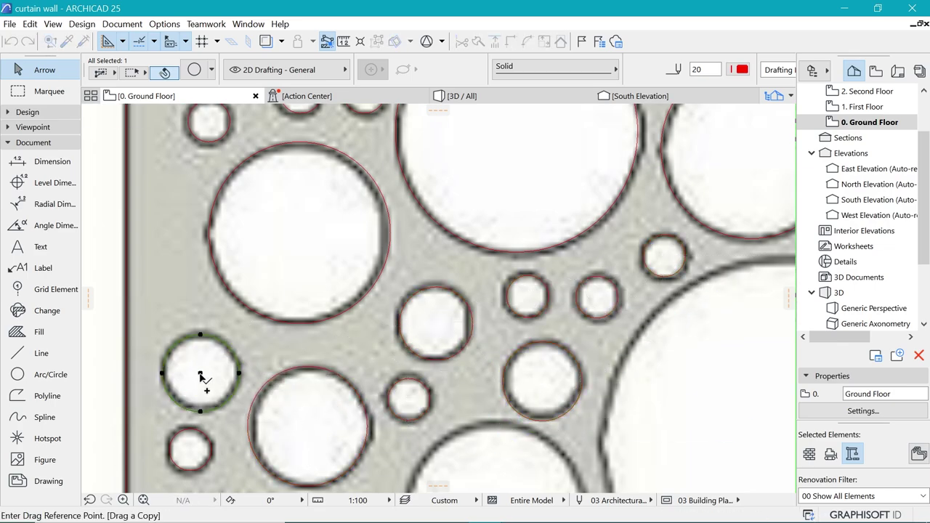
{"action": "left_click", "coordinate": [200, 372]}
{"action": "scroll", "coordinate": [201, 349], "scroll_direction": "down", "scroll_amount": 3}
{"action": "left_click", "coordinate": [626, 282]}
- Copy the small circle onto the three small holes descending diagonally from the lower panel's left edge
{"action": "key", "text": "ctrl+shift+d"}
{"action": "left_click", "coordinate": [627, 283]}
{"action": "scroll", "coordinate": [627, 283], "scroll_direction": "down", "scroll_amount": 3}
{"action": "scroll", "coordinate": [429, 406], "scroll_direction": "up", "scroll_amount": 4}
{"action": "left_click", "coordinate": [333, 330]}
{"action": "left_click", "coordinate": [386, 349]}
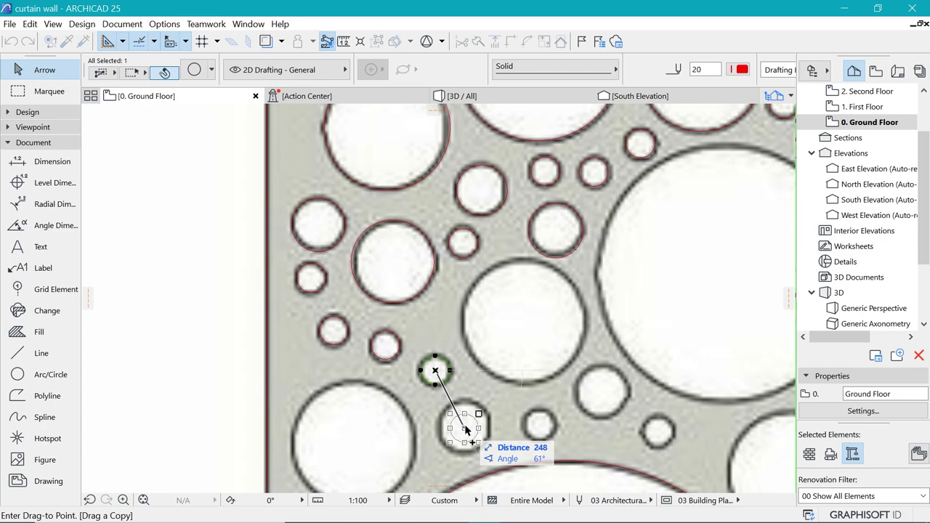
- Fit circle copies to the two mid-sized holes just above the biggest circle of the lower panel
{"action": "left_click", "coordinate": [603, 387]}
{"action": "middle_click_drag", "start_coordinate": [603, 387], "coordinate": [509, 269]}
{"action": "left_click", "coordinate": [505, 265]}
- Shrink a circle copy to fit the small hole above the biggest circle and copy it onto the small right-edge hole
{"action": "left_click", "coordinate": [558, 305]}
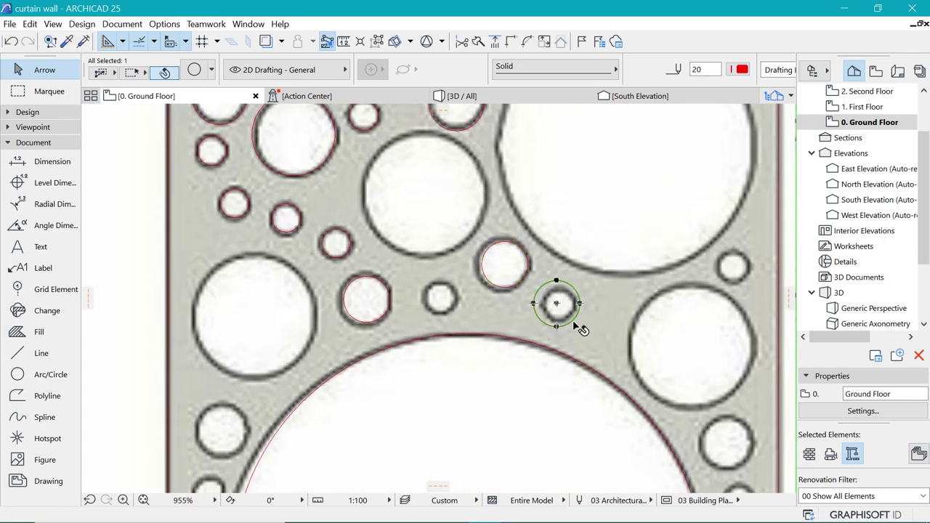
{"action": "scroll", "coordinate": [563, 318], "scroll_direction": "up", "scroll_amount": 2}
{"action": "left_click", "coordinate": [578, 274]}
{"action": "left_click", "coordinate": [571, 280]}
{"action": "scroll", "coordinate": [539, 269], "scroll_direction": "down", "scroll_amount": 3}
{"action": "left_click", "coordinate": [664, 253]}
- Fit circle copies to the two left-edge holes beside the biggest circle and the remaining small hole above it
{"action": "left_click", "coordinate": [308, 365]}
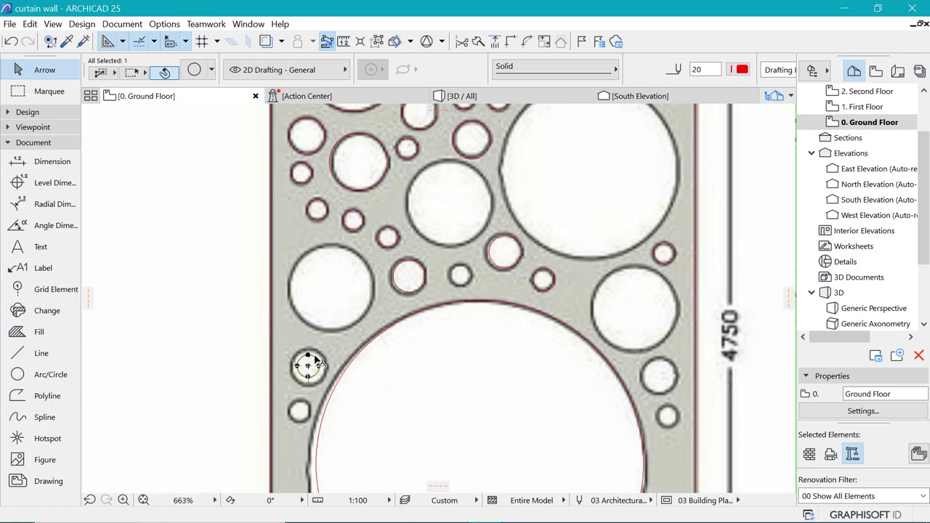
{"action": "left_click", "coordinate": [302, 412]}
{"action": "scroll", "coordinate": [299, 410], "scroll_direction": "up", "scroll_amount": 2}
{"action": "left_click", "coordinate": [323, 411]}
{"action": "left_click", "coordinate": [314, 405]}
{"action": "left_click", "coordinate": [531, 214]}
- Fit a circle copy to the large left-edge hole above the biggest circle and copy it onto the large right-edge hole
{"action": "left_click", "coordinate": [344, 233]}
{"action": "left_click", "coordinate": [361, 233]}
{"action": "scroll", "coordinate": [321, 204], "scroll_direction": "down", "scroll_amount": 3}
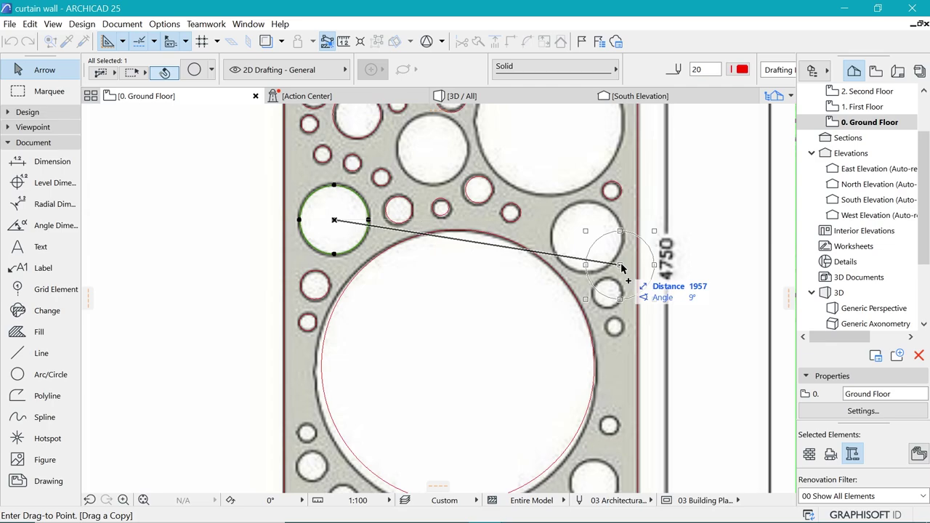
{"action": "scroll", "coordinate": [589, 237], "scroll_direction": "up", "scroll_amount": 3}
{"action": "left_click", "coordinate": [588, 231]}
{"action": "scroll", "coordinate": [589, 231], "scroll_direction": "down", "scroll_amount": 3}
- Copy the small circle onto the small right-edge hole beside the biggest circle and fit another copy to the mid-sized hole above it
{"action": "left_click", "coordinate": [533, 189]}
{"action": "left_click", "coordinate": [523, 190]}
{"action": "left_click", "coordinate": [628, 304]}
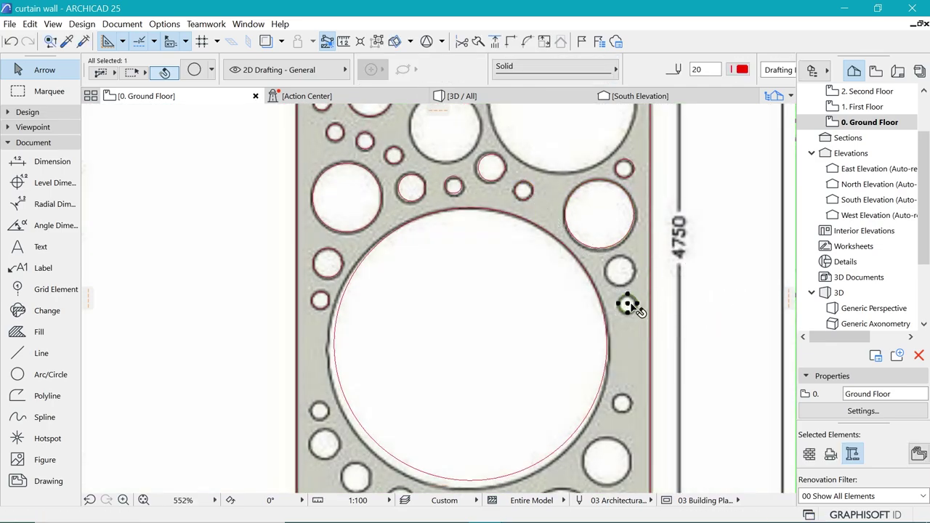
{"action": "scroll", "coordinate": [631, 298], "scroll_direction": "up", "scroll_amount": 3}
{"action": "left_click", "coordinate": [586, 282]}
{"action": "left_click", "coordinate": [602, 281]}
{"action": "left_click", "coordinate": [610, 281]}
{"action": "scroll", "coordinate": [577, 240], "scroll_direction": "down", "scroll_amount": 2}
- Enlarge the biggest traced circle of the lower panel to match its outline in the reference image
{"action": "left_click", "coordinate": [402, 477]}
{"action": "left_click", "coordinate": [398, 143]}
{"action": "scroll", "coordinate": [603, 172], "scroll_direction": "down", "scroll_amount": 2}
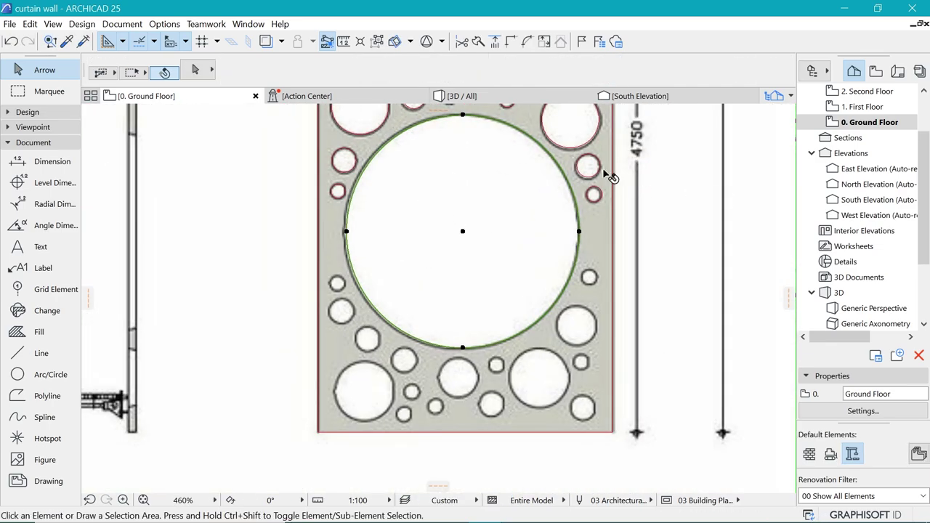
- Copy the small circle onto the small left-edge hole below the biggest circle's middle and the four small holes near the panel's lower edge
{"action": "left_click", "coordinate": [600, 191]}
{"action": "left_click", "coordinate": [593, 194]}
{"action": "scroll", "coordinate": [438, 308], "scroll_direction": "up", "scroll_amount": 2}
{"action": "left_click", "coordinate": [293, 273]}
{"action": "left_click", "coordinate": [401, 429]}
{"action": "left_click", "coordinate": [434, 448]}
{"action": "scroll", "coordinate": [389, 462], "scroll_direction": "up", "scroll_amount": 3}
{"action": "left_click", "coordinate": [388, 461]}
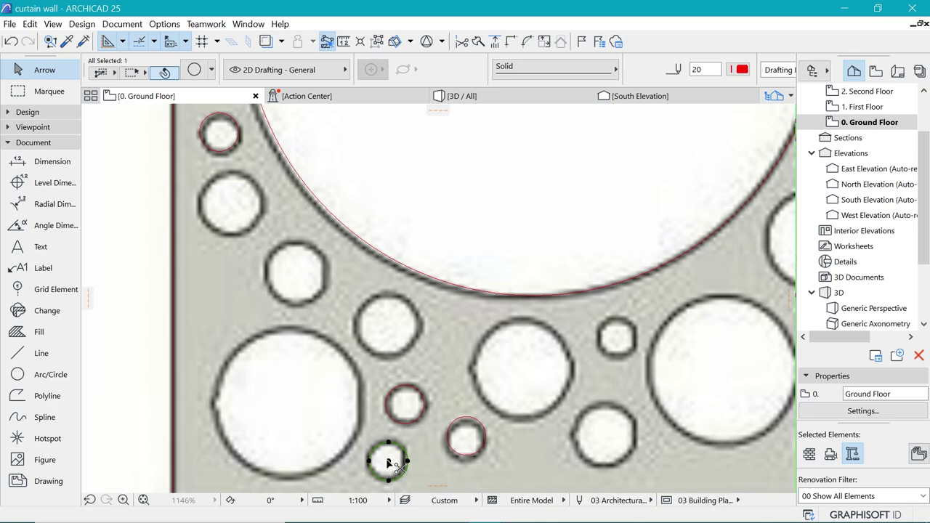
{"action": "left_click", "coordinate": [388, 461]}
{"action": "left_click", "coordinate": [617, 336]}
- Fit an enlarged circle copy to the mid-sized hole near the lower edge and copy it onto the three mid-sized holes at the lower left
{"action": "left_click", "coordinate": [617, 336]}
{"action": "left_click", "coordinate": [605, 437]}
{"action": "left_click", "coordinate": [624, 437]}
{"action": "left_click", "coordinate": [629, 416]}
{"action": "left_click", "coordinate": [605, 438]}
{"action": "left_click", "coordinate": [388, 324]}
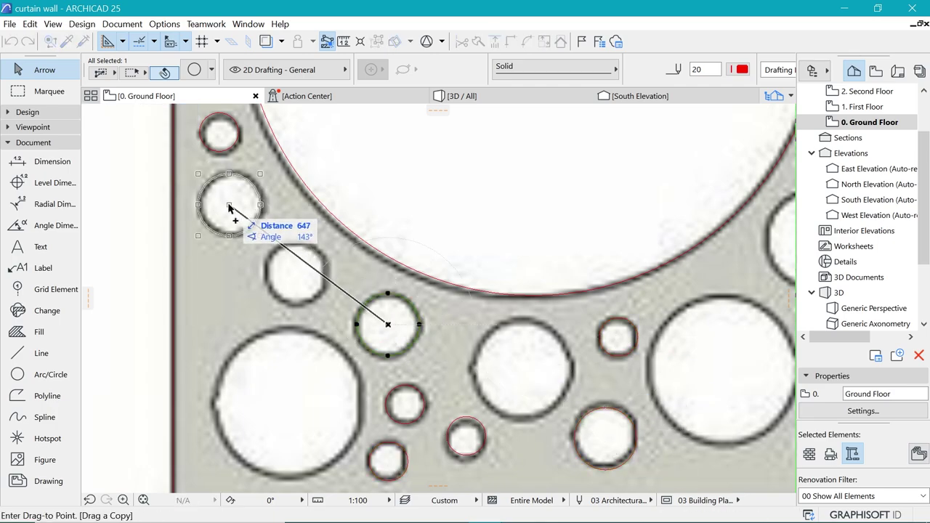
{"action": "left_click", "coordinate": [230, 204]}
{"action": "left_click", "coordinate": [292, 272]}
- Fit enlarged circle copies to the central hole and the two large holes along the lower panel's bottom edge
{"action": "left_click", "coordinate": [522, 367]}
{"action": "left_click", "coordinate": [544, 345]}
{"action": "left_click", "coordinate": [558, 331]}
{"action": "left_click", "coordinate": [288, 403]}
{"action": "left_click", "coordinate": [343, 348]}
{"action": "left_click", "coordinate": [288, 403]}
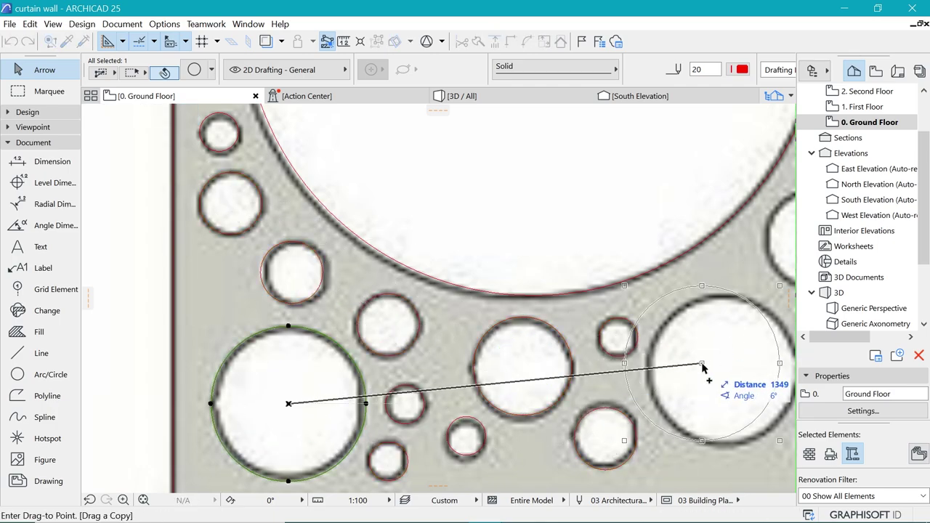
{"action": "left_click", "coordinate": [724, 369]}
- Fit a reduced circle copy to the larger right-edge hole just below the biggest circle
{"action": "middle_click_drag", "start_coordinate": [730, 360], "coordinate": [472, 430]}
{"action": "left_click", "coordinate": [467, 440]}
{"action": "left_click", "coordinate": [562, 309]}
{"action": "left_click", "coordinate": [617, 255]}
{"action": "left_click", "coordinate": [599, 274]}
{"action": "scroll", "coordinate": [563, 310], "scroll_direction": "up", "scroll_amount": 2}
- Copy the small circle onto the two small lower right-edge holes and fit an enlarged copy to the panel's lower right corner hole
{"action": "scroll", "coordinate": [556, 302], "scroll_direction": "down", "scroll_amount": 4}
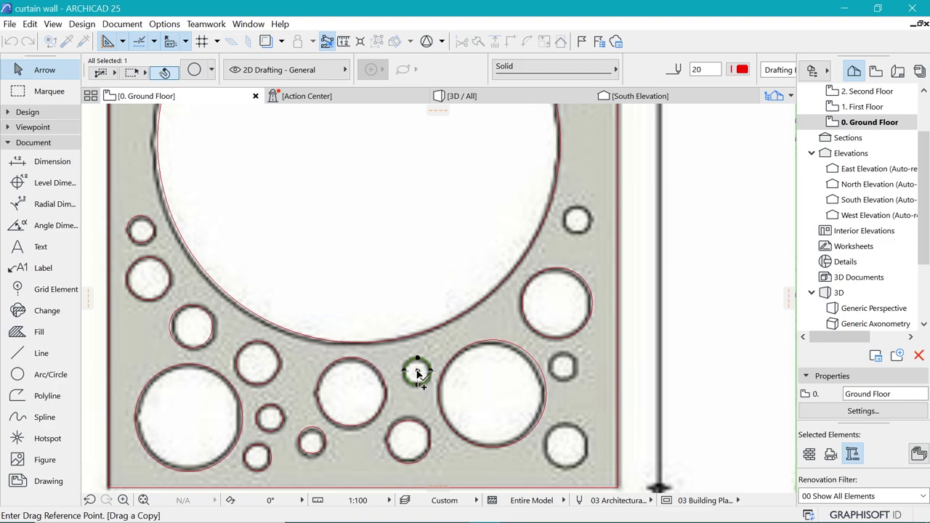
{"action": "left_click", "coordinate": [417, 372]}
{"action": "left_click", "coordinate": [577, 220]}
{"action": "left_click", "coordinate": [577, 220]}
{"action": "left_click", "coordinate": [562, 366]}
{"action": "left_click", "coordinate": [562, 366]}
{"action": "left_click", "coordinate": [565, 445]}
{"action": "scroll", "coordinate": [576, 450], "scroll_direction": "up", "scroll_amount": 2}
{"action": "scroll", "coordinate": [516, 398], "scroll_direction": "down", "scroll_amount": 4}
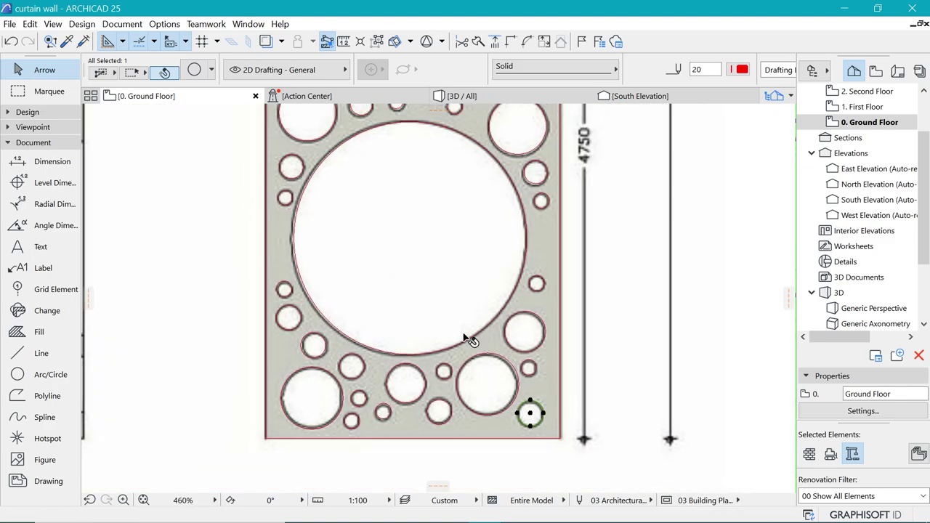
- Copy a matching circle from the lower panel's bottom area onto the hole just left of the untraced large hole
{"action": "scroll", "coordinate": [475, 436], "scroll_direction": "down", "scroll_amount": 2}
{"action": "key", "text": "ctrl+shift+d"}
{"action": "left_click", "coordinate": [495, 422]}
{"action": "key", "text": "ctrl+shift+d"}
{"action": "left_click", "coordinate": [482, 411]}
{"action": "scroll", "coordinate": [430, 224], "scroll_direction": "up", "scroll_amount": 4}
{"action": "left_click", "coordinate": [430, 221]}
{"action": "scroll", "coordinate": [430, 317], "scroll_direction": "down", "scroll_amount": 6}
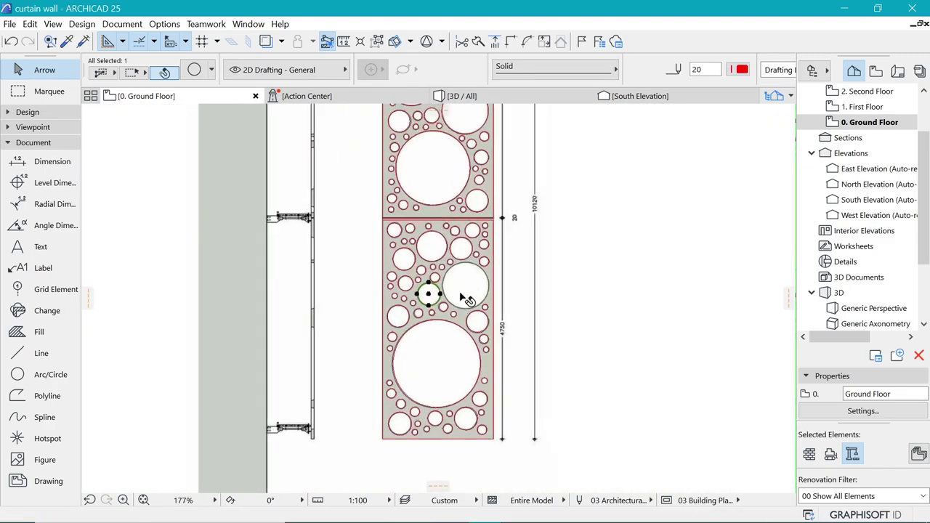
{"action": "key", "text": "Escape"}
- Copy a large circle from the upper panel onto the remaining untraced large hole of the lower panel
{"action": "scroll", "coordinate": [480, 291], "scroll_direction": "up", "scroll_amount": 1}
{"action": "scroll", "coordinate": [516, 353], "scroll_direction": "down", "scroll_amount": 2}
{"action": "scroll", "coordinate": [513, 264], "scroll_direction": "up", "scroll_amount": 1}
{"action": "scroll", "coordinate": [469, 334], "scroll_direction": "up", "scroll_amount": 1}
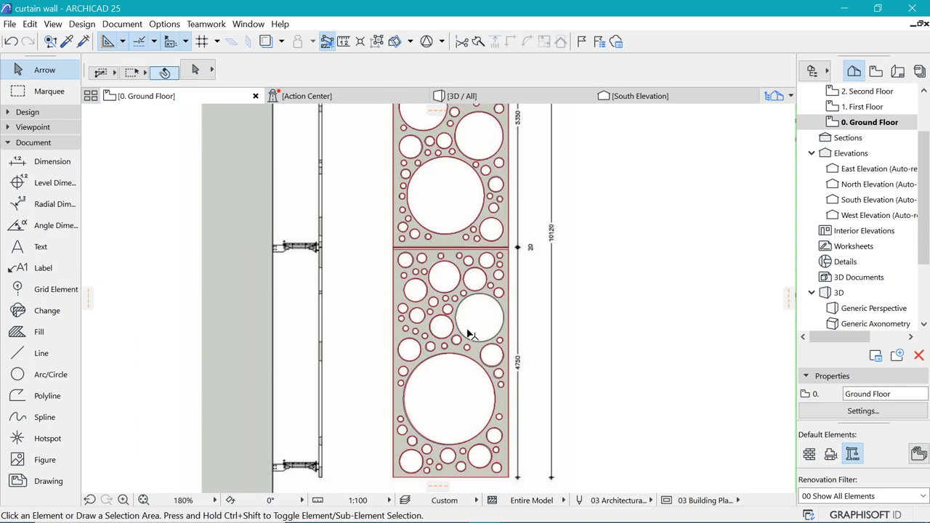
{"action": "scroll", "coordinate": [468, 334], "scroll_direction": "up", "scroll_amount": 3}
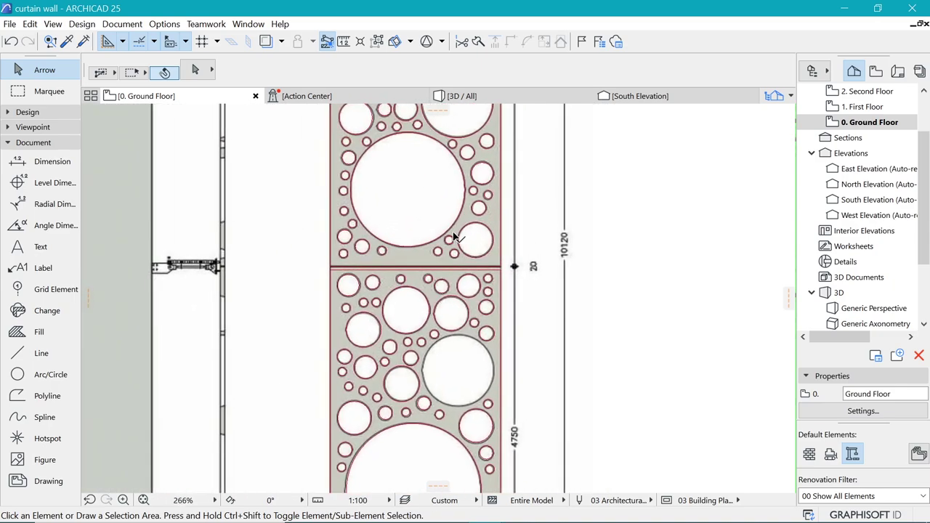
{"action": "scroll", "coordinate": [454, 238], "scroll_direction": "down", "scroll_amount": 1}
{"action": "left_click", "coordinate": [469, 140]}
{"action": "left_click", "coordinate": [456, 126]}
{"action": "scroll", "coordinate": [470, 332], "scroll_direction": "up", "scroll_amount": 2}
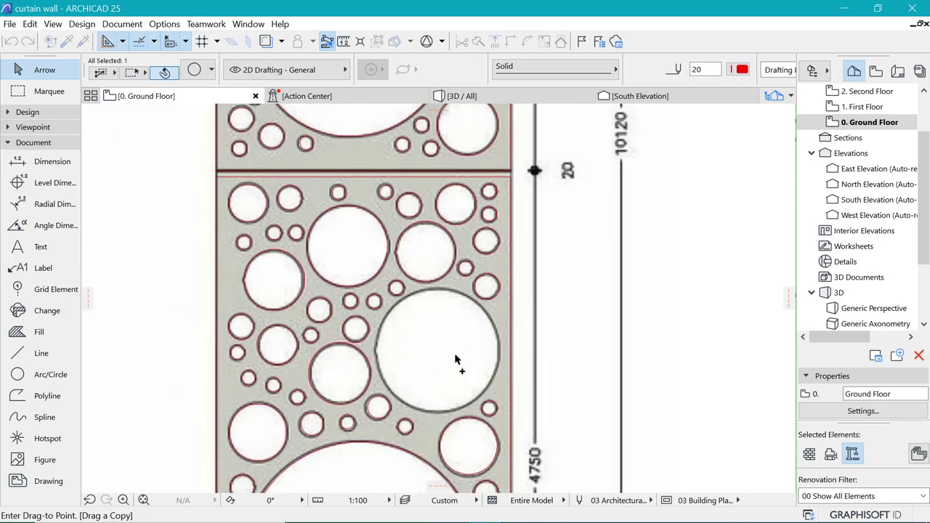
{"action": "scroll", "coordinate": [442, 357], "scroll_direction": "up", "scroll_amount": 2}
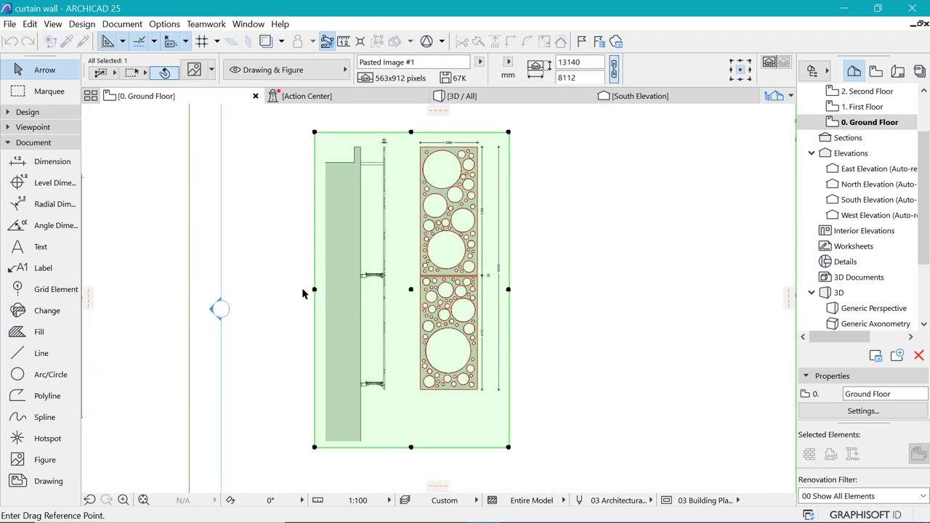
- Move the reference image horizontally to the right, clear of the traced panel outlines
{"action": "left_click", "coordinate": [314, 289]}
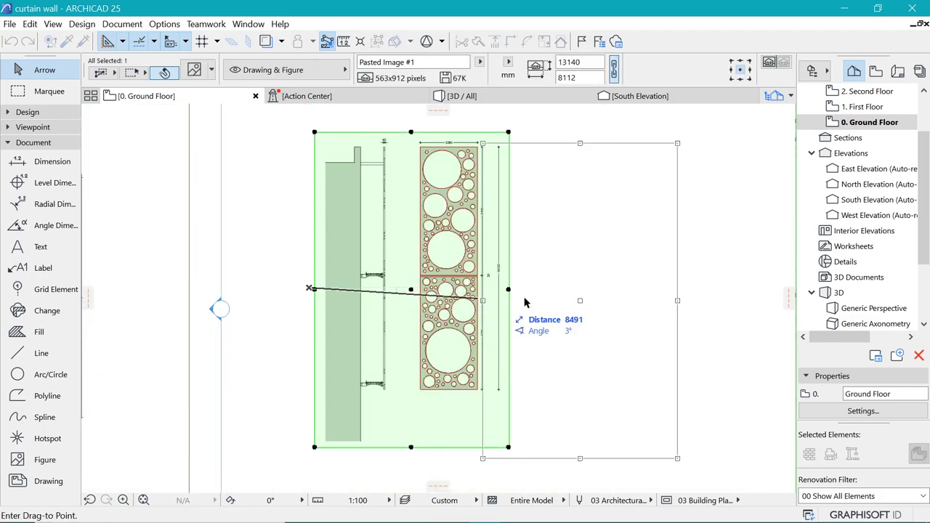
{"action": "left_click", "coordinate": [585, 289]}
{"action": "left_click", "coordinate": [491, 263]}
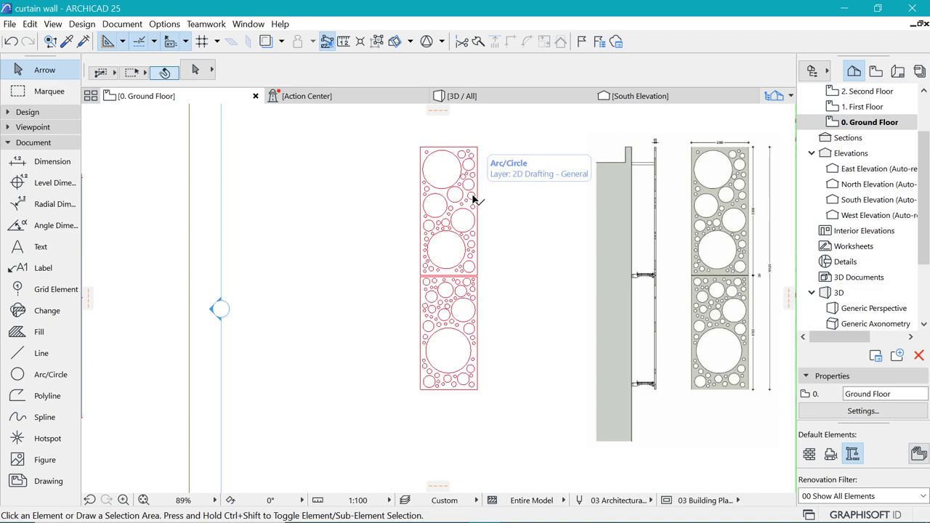
{"action": "scroll", "coordinate": [471, 193], "scroll_direction": "down", "scroll_amount": 2}
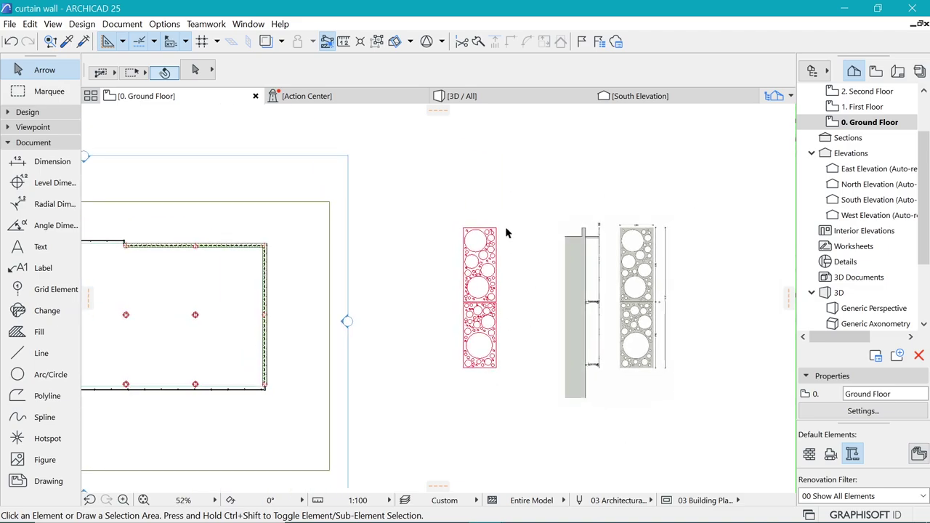
{"action": "scroll", "coordinate": [508, 234], "scroll_direction": "up", "scroll_amount": 4}
{"action": "scroll", "coordinate": [409, 196], "scroll_direction": "down", "scroll_amount": 2}
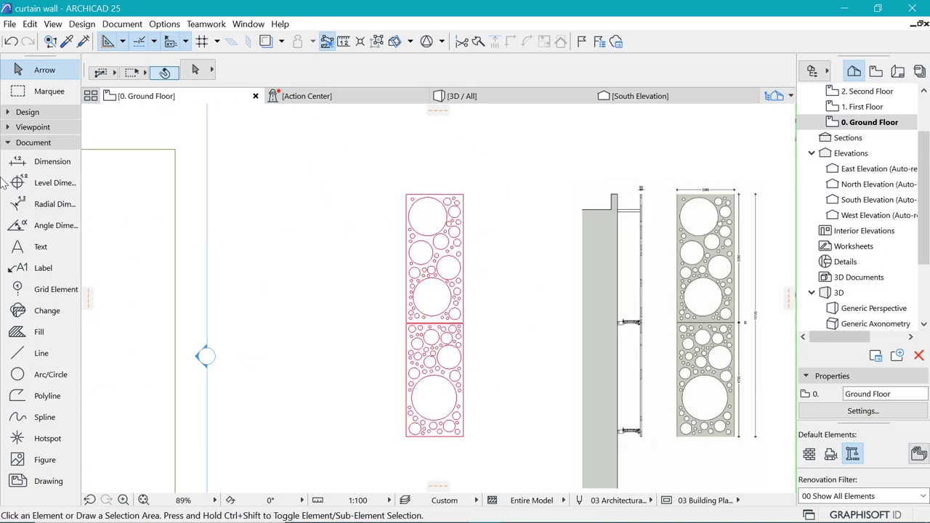
- Set the Slab tool defaults to a basic structure with a thickness of 100
{"action": "left_click", "coordinate": [27, 112]}
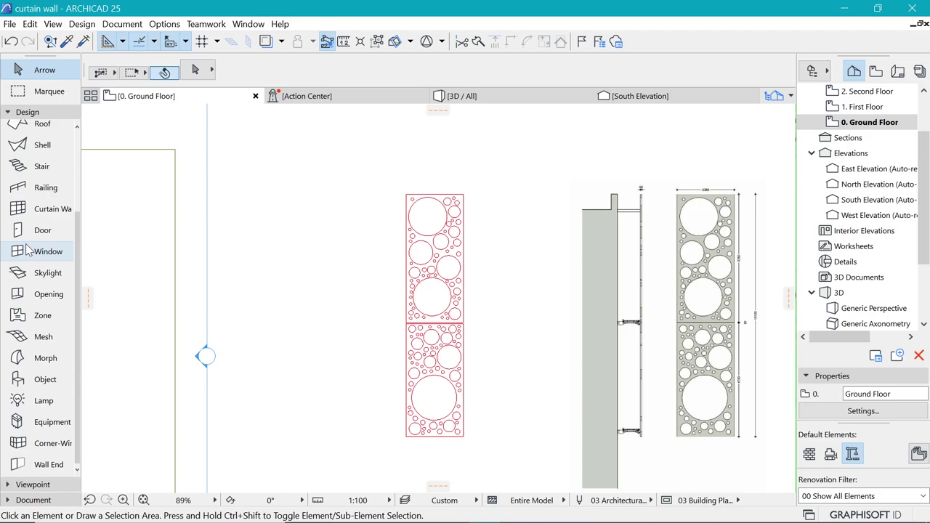
{"action": "scroll", "coordinate": [21, 210], "scroll_direction": "up", "scroll_amount": 3}
{"action": "left_click", "coordinate": [25, 196]}
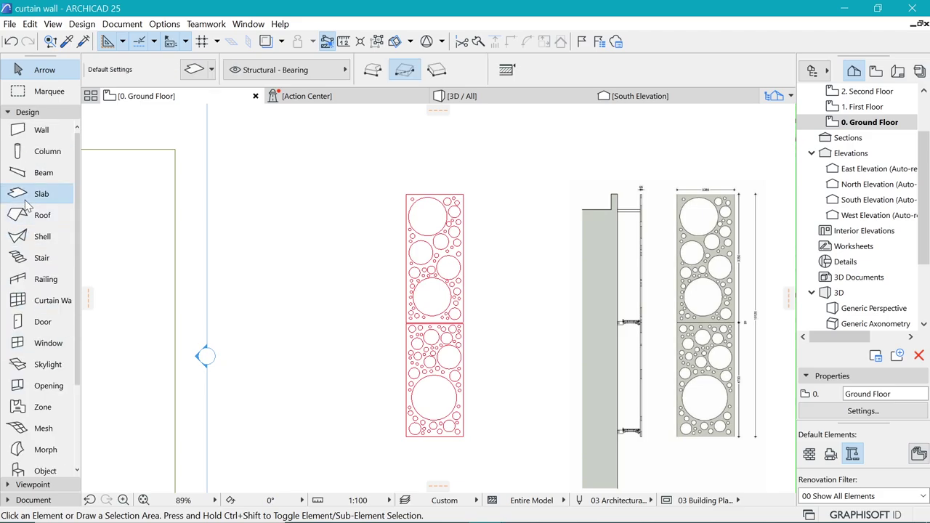
{"action": "key", "text": "ctrl+t"}
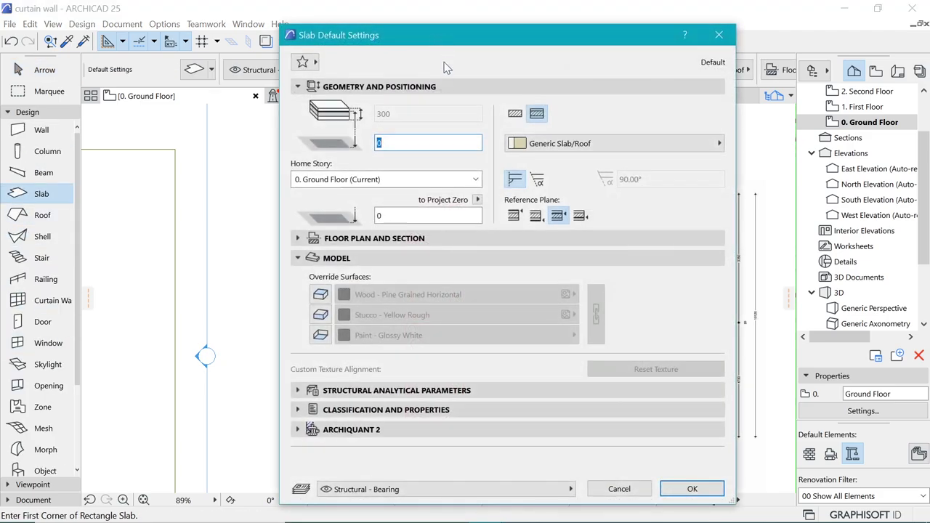
{"action": "left_click", "coordinate": [514, 114]}
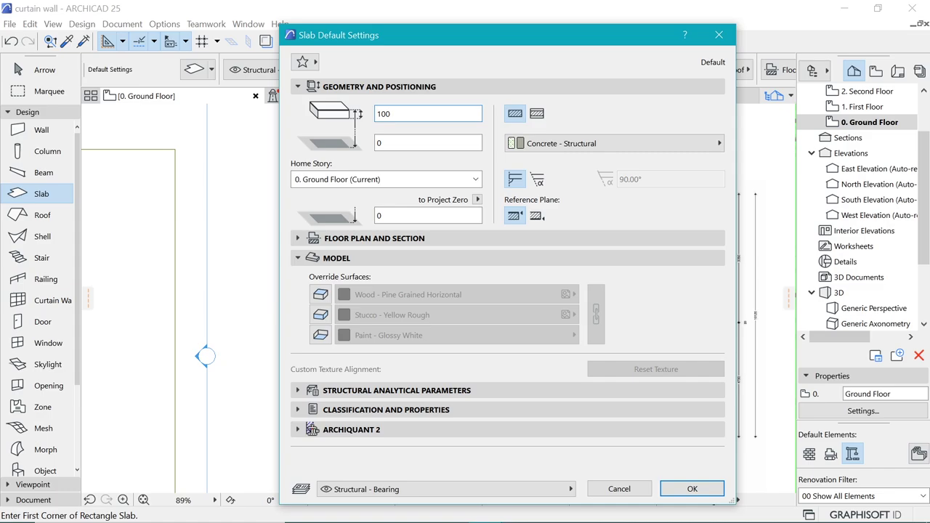
{"action": "double_click", "coordinate": [430, 143]}
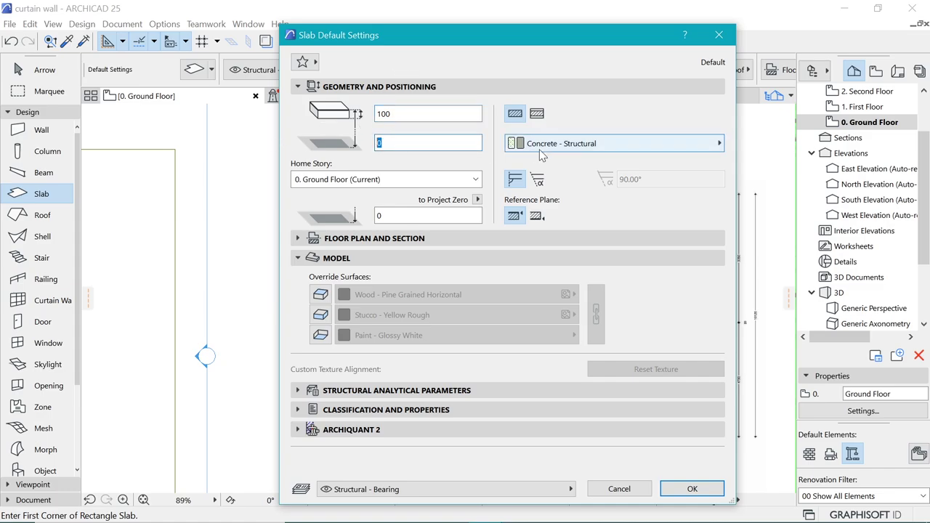
- Turn on all three surface overrides for the slab and set its building material to Steel
{"action": "left_click", "coordinate": [320, 294]}
{"action": "left_click", "coordinate": [321, 314]}
{"action": "left_click", "coordinate": [320, 335]}
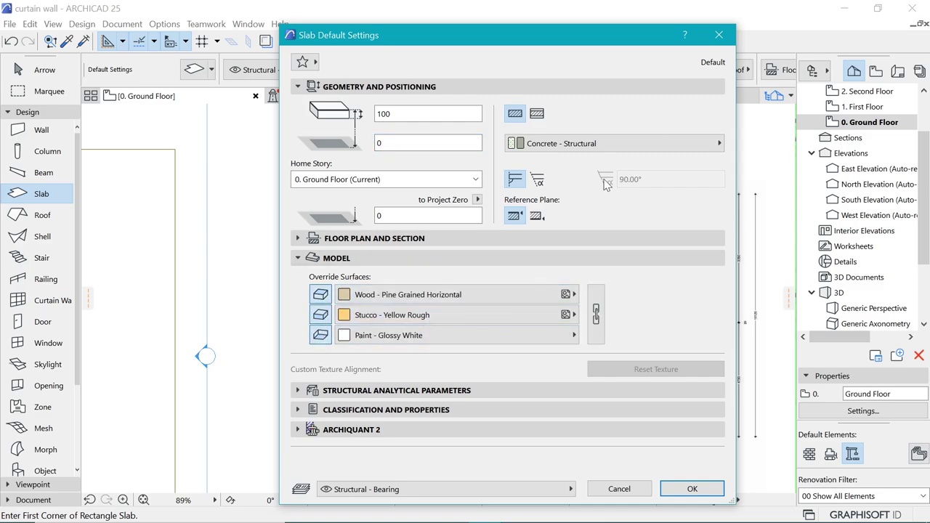
{"action": "left_click", "coordinate": [644, 145]}
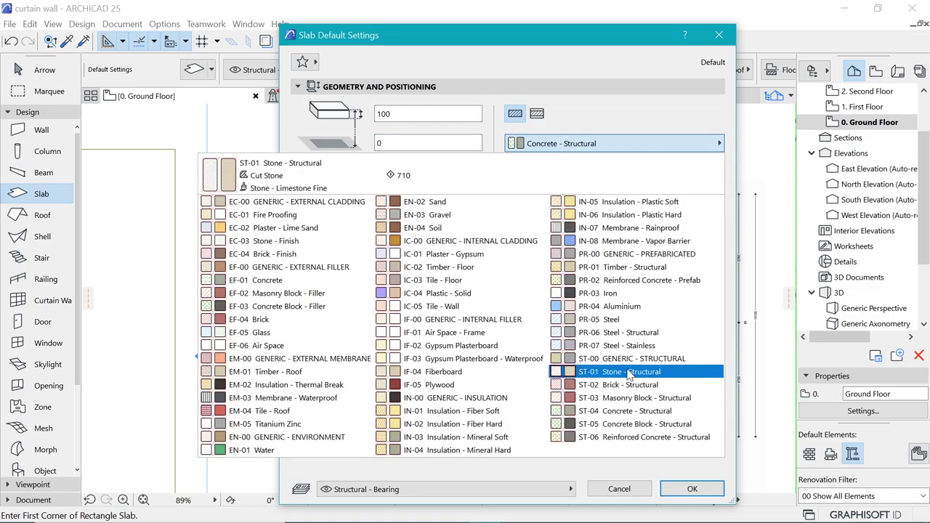
{"action": "left_click", "coordinate": [618, 319]}
- Set the slab's top surface to Paint - Glossy White, link all three surfaces to it and accept the settings
{"action": "left_click", "coordinate": [444, 294]}
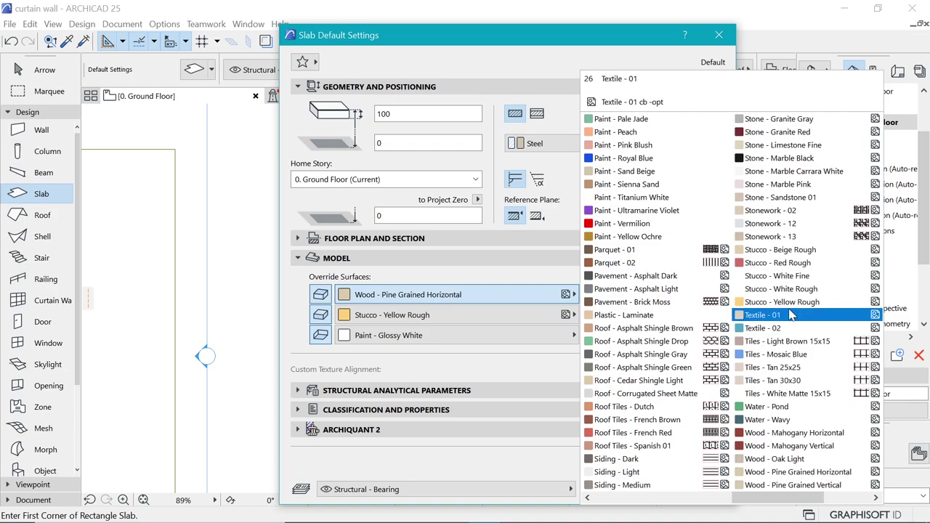
{"action": "scroll", "coordinate": [746, 291], "scroll_direction": "down", "scroll_amount": 2}
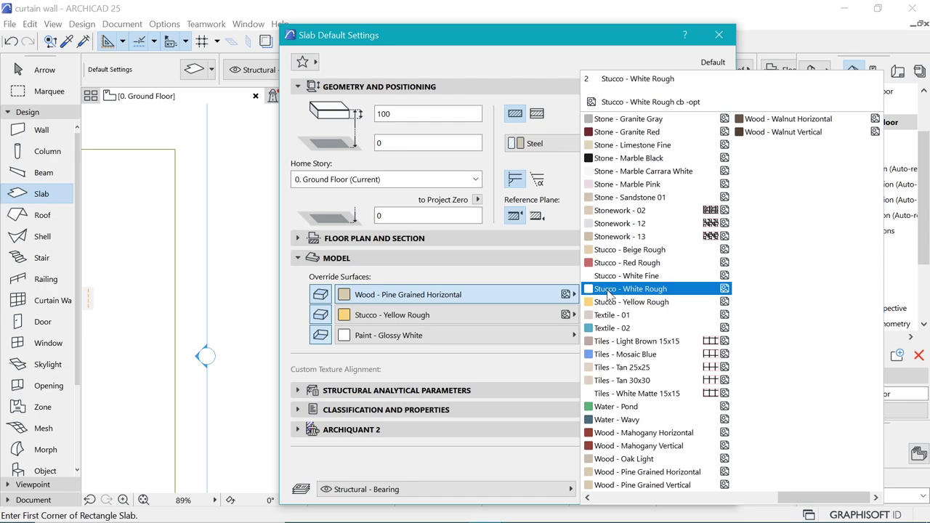
{"action": "scroll", "coordinate": [609, 293], "scroll_direction": "up", "scroll_amount": 4}
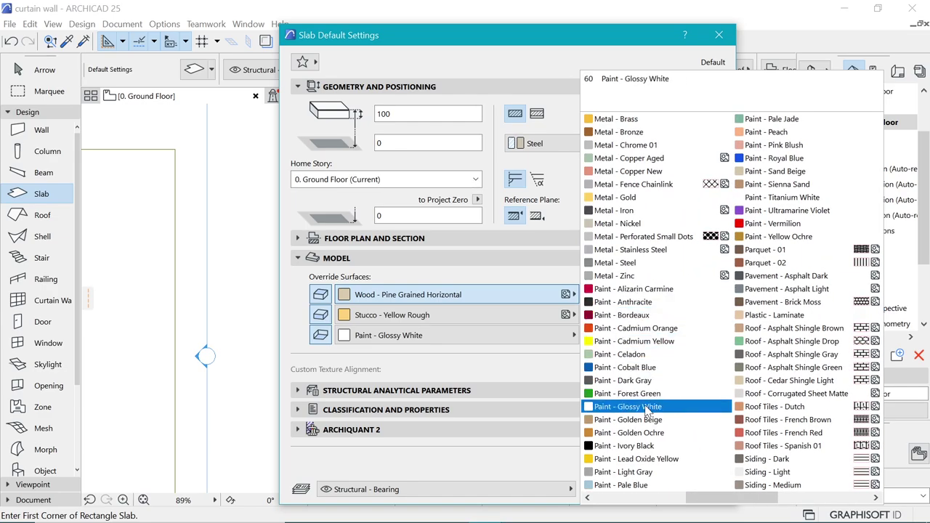
{"action": "left_click", "coordinate": [646, 407]}
{"action": "left_click", "coordinate": [595, 315]}
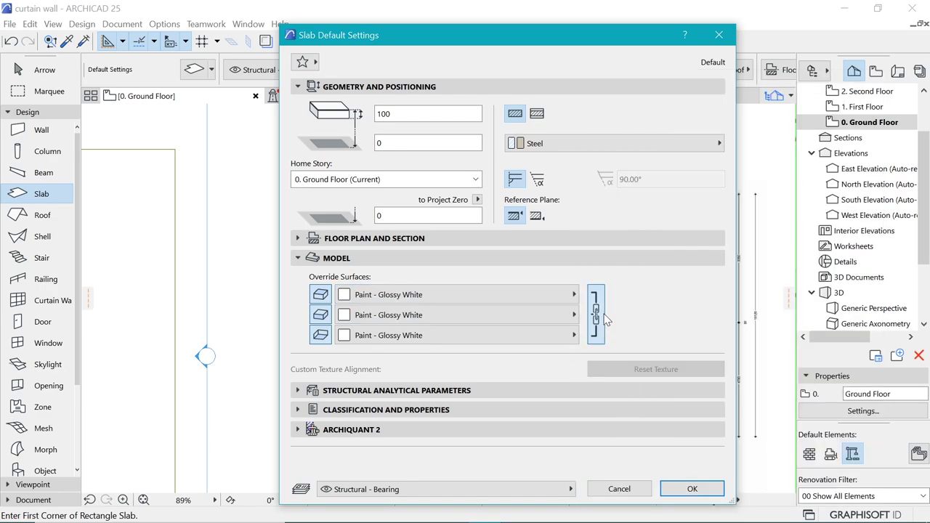
{"action": "left_click", "coordinate": [691, 489]}
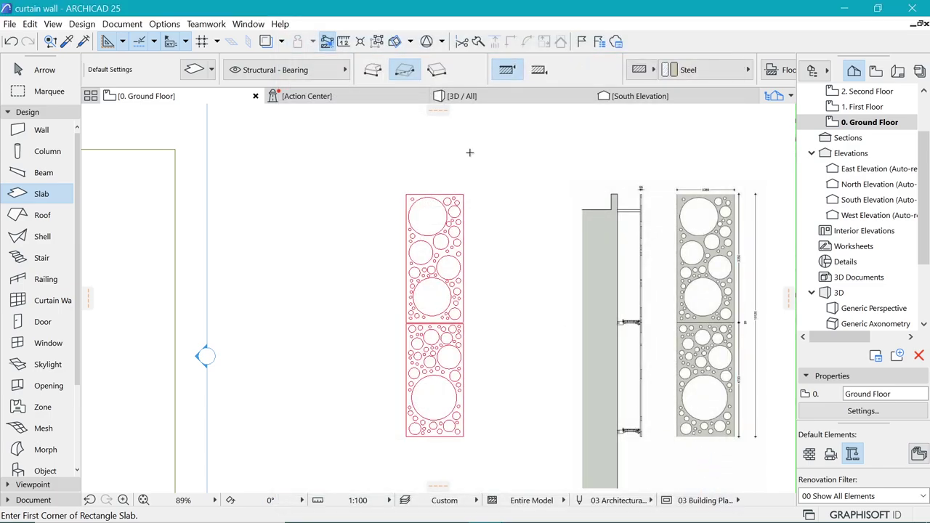
- Create a slab from the upper panel's traced rectangular outline and select it
{"action": "scroll", "coordinate": [425, 233], "scroll_direction": "up", "scroll_amount": 4}
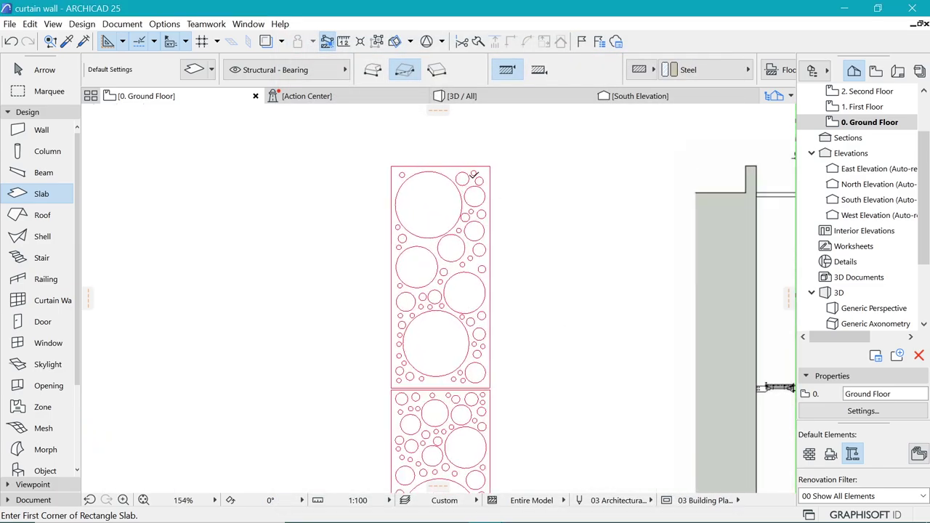
{"action": "scroll", "coordinate": [484, 170], "scroll_direction": "up", "scroll_amount": 2}
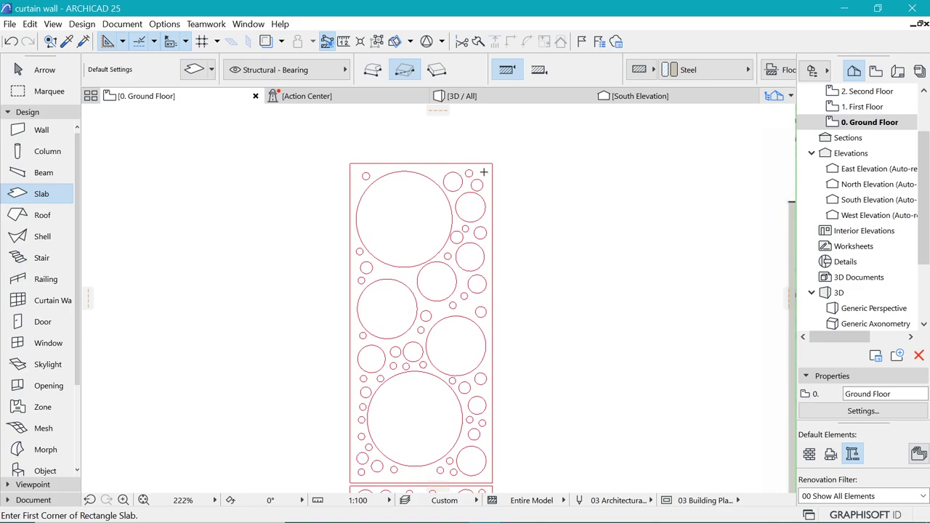
{"action": "left_click", "coordinate": [487, 171], "text": "shift"}
{"action": "scroll", "coordinate": [486, 168], "scroll_direction": "down", "scroll_amount": 1}
{"action": "scroll", "coordinate": [358, 146], "scroll_direction": "up", "scroll_amount": 8}
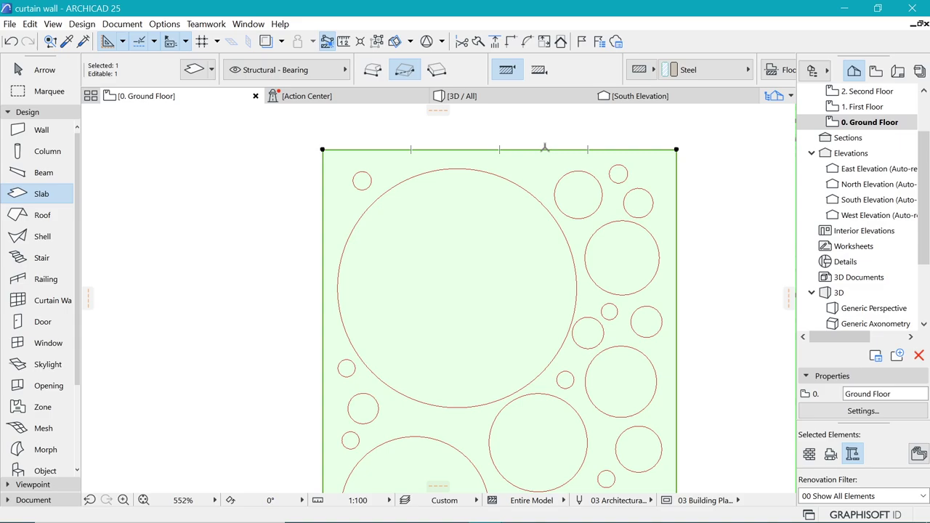
- Subtract the small corner circle, the largest upper circle and the medium circle beside it from the upper panel slab
{"action": "left_click", "coordinate": [540, 150]}
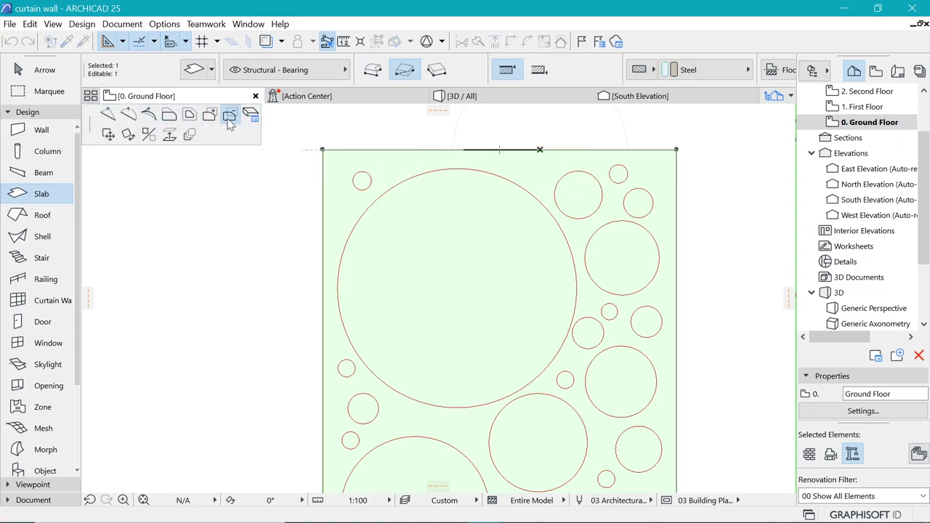
{"action": "left_click", "coordinate": [361, 180]}
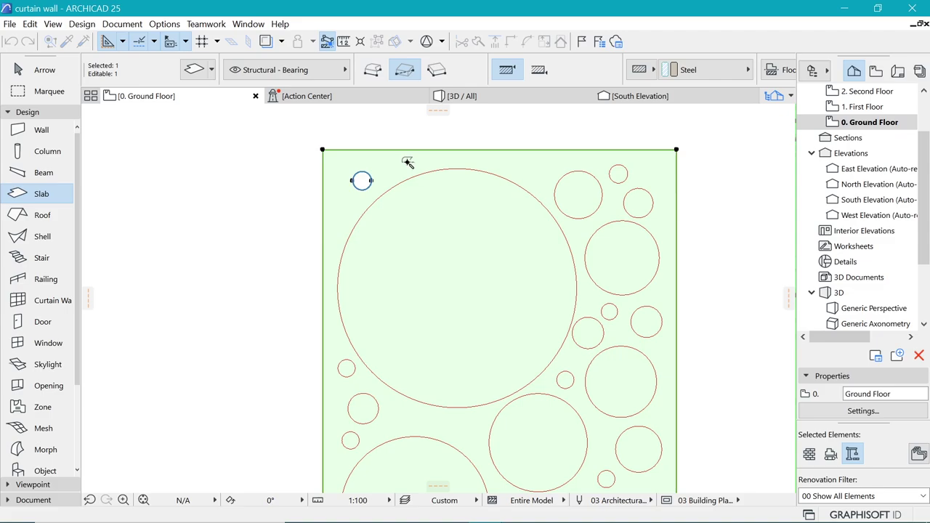
{"action": "left_click", "coordinate": [427, 149]}
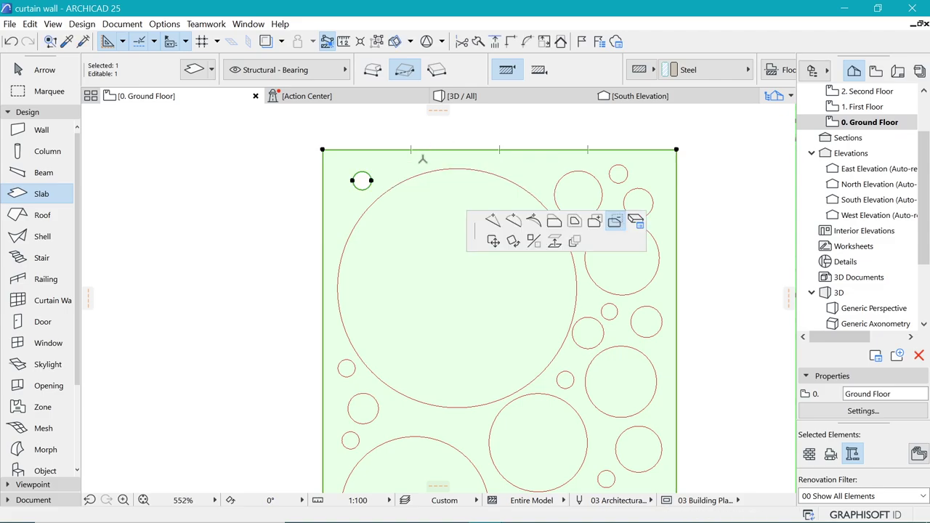
{"action": "left_click", "coordinate": [412, 218]}
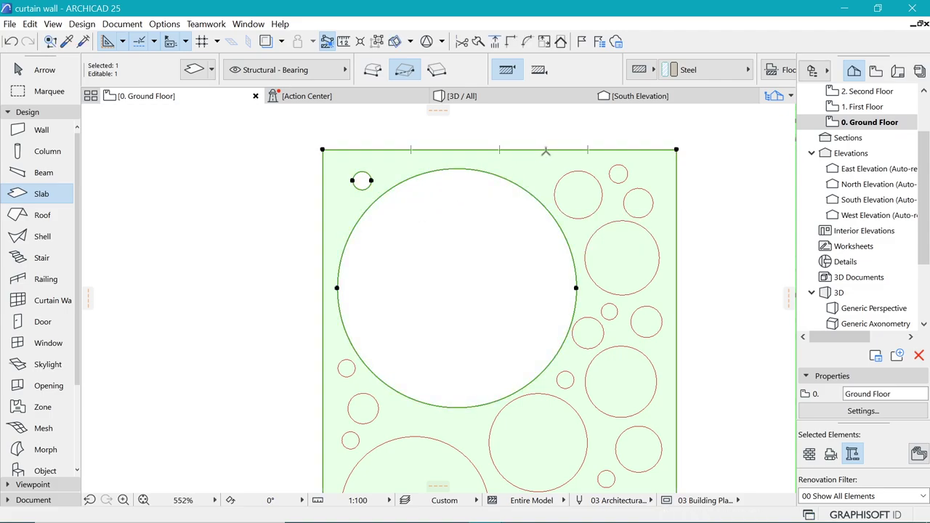
{"action": "left_click", "coordinate": [546, 150]}
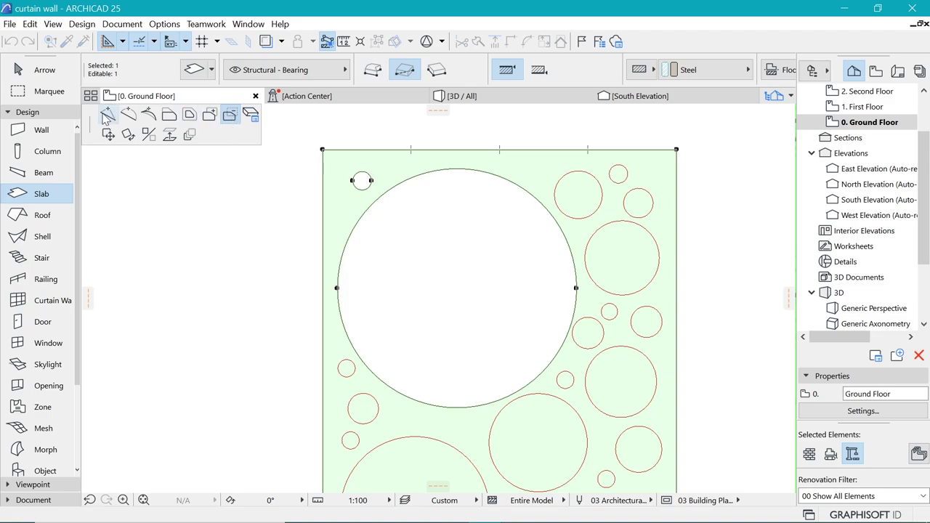
{"action": "left_click_drag", "start_coordinate": [87, 117], "coordinate": [101, 146]}
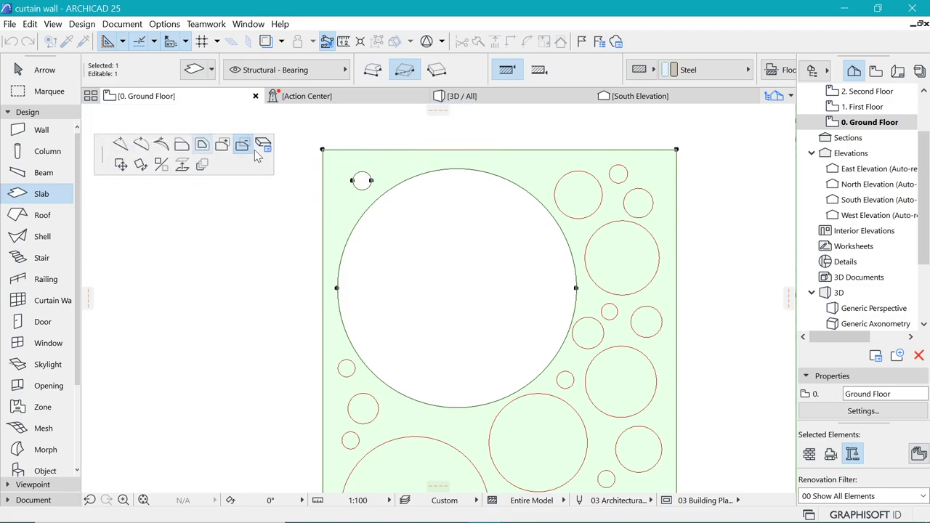
{"action": "left_click", "coordinate": [579, 194]}
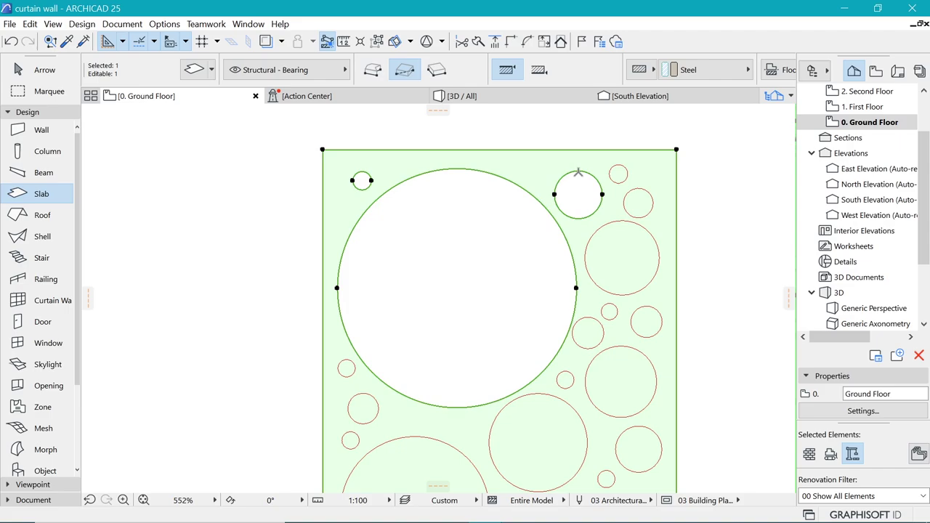
- Cut out the traced medium circle and the two small circles near the upper panel's upper-right corner
{"action": "left_click", "coordinate": [605, 149]}
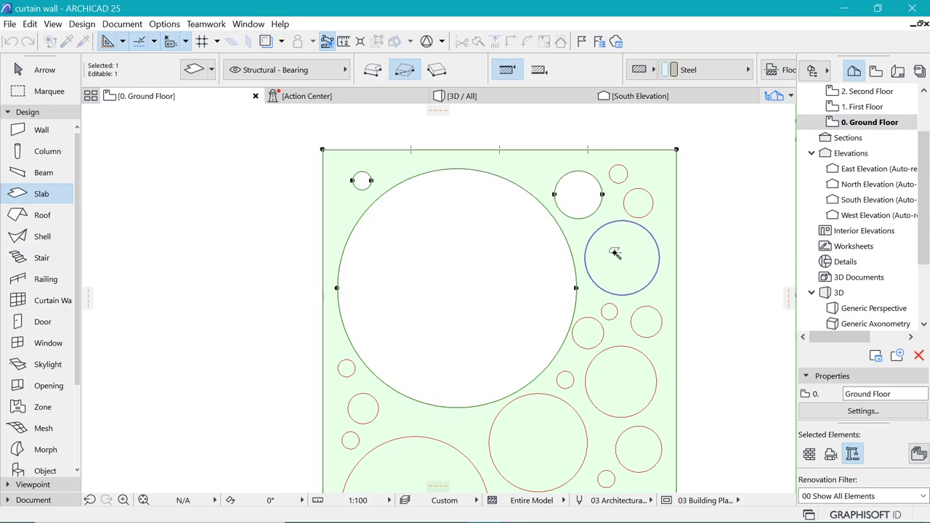
{"action": "left_click", "coordinate": [616, 254]}
{"action": "left_click", "coordinate": [590, 151]}
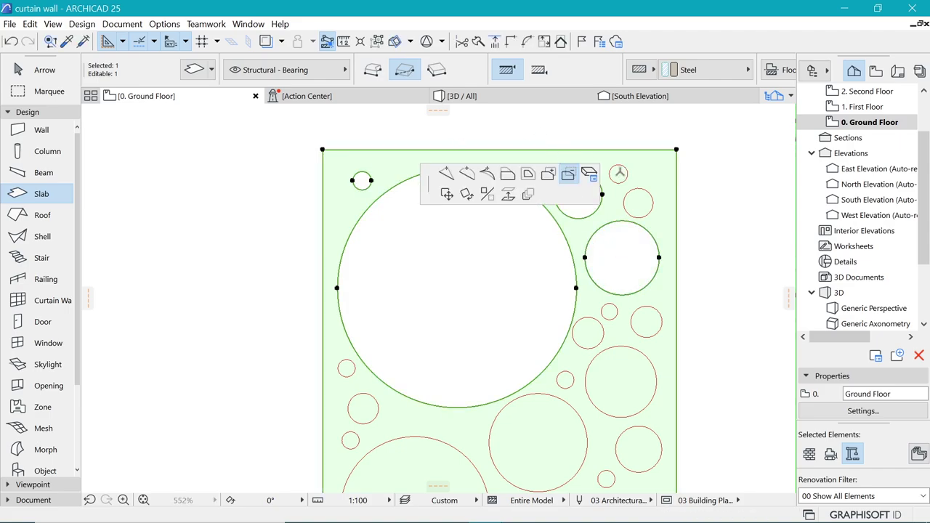
{"action": "left_click", "coordinate": [619, 174]}
{"action": "left_click", "coordinate": [592, 149]}
{"action": "left_click", "coordinate": [638, 204]}
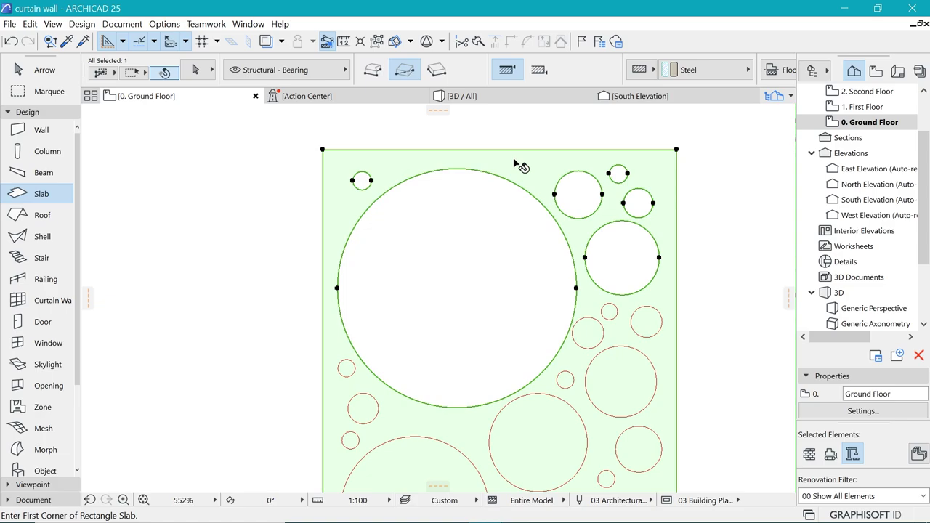
- Cut out the small left-edge circle and the cluster of four circles right of the upper panel's first large hole
{"action": "left_click", "coordinate": [520, 149]}
{"action": "left_click", "coordinate": [346, 368]}
{"action": "left_click", "coordinate": [609, 312]}
{"action": "scroll", "coordinate": [631, 360], "scroll_direction": "up", "scroll_amount": 1}
{"action": "left_click", "coordinate": [580, 333]}
{"action": "left_click", "coordinate": [648, 316]}
{"action": "left_click", "coordinate": [622, 374]}
{"action": "scroll", "coordinate": [574, 356], "scroll_direction": "up", "scroll_amount": 1}
- Cut out the large and small traced circles across the middle of the upper panel, down to its left large circle
{"action": "left_click", "coordinate": [552, 254]}
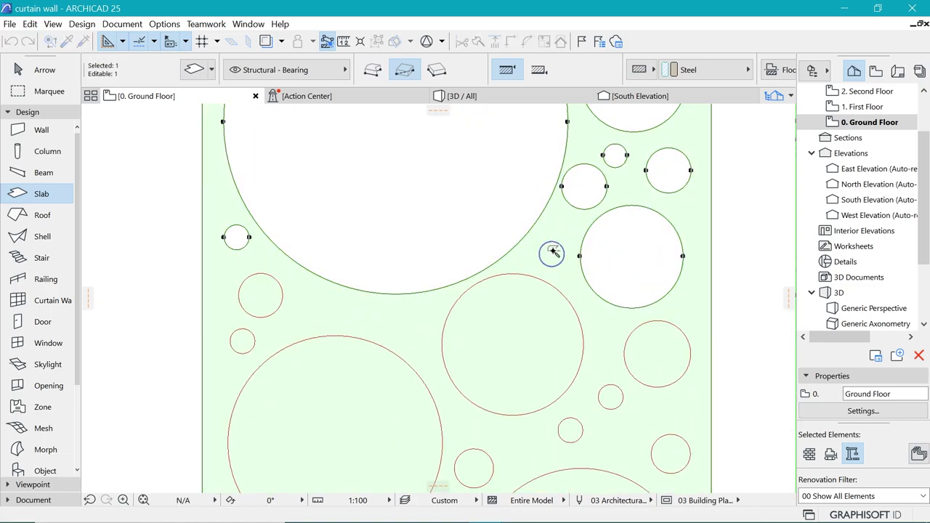
{"action": "left_click", "coordinate": [541, 330]}
{"action": "left_click", "coordinate": [660, 349]}
{"action": "scroll", "coordinate": [675, 312], "scroll_direction": "down", "scroll_amount": 2}
{"action": "left_click", "coordinate": [479, 314]}
{"action": "left_click", "coordinate": [374, 252]}
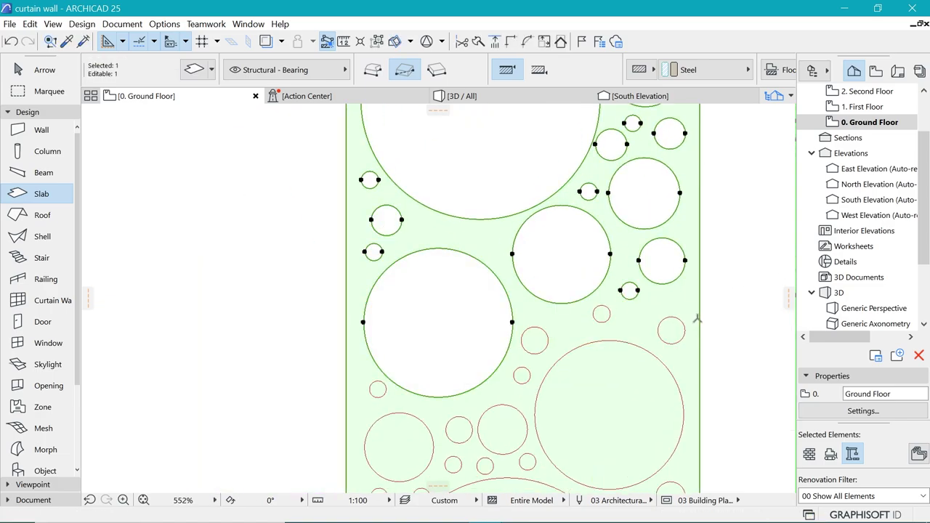
- Cut out the large right-hand circle in the upper panel's lower half and the small circles around it
{"action": "left_click", "coordinate": [667, 369]}
{"action": "left_click", "coordinate": [547, 343]}
{"action": "scroll", "coordinate": [664, 338], "scroll_direction": "down", "scroll_amount": 1}
{"action": "left_click", "coordinate": [399, 345]}
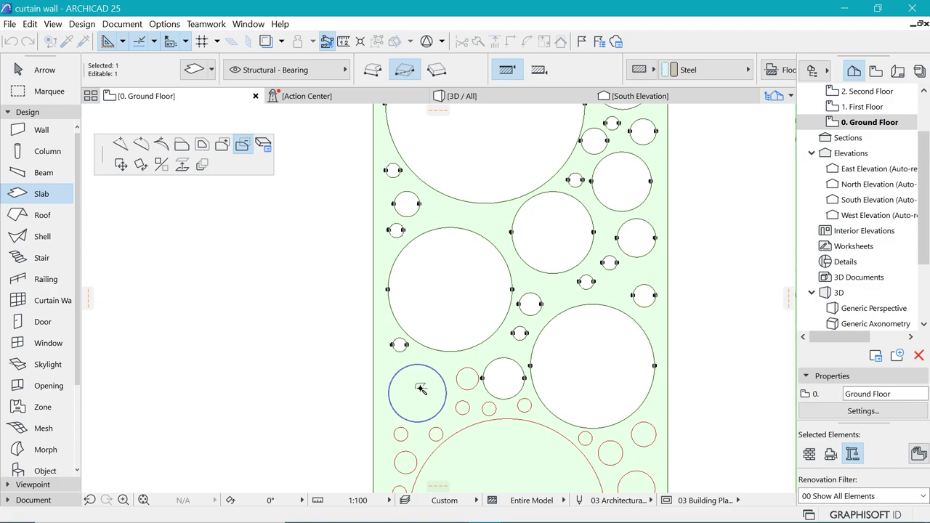
- Cut out the lowest large circle of the upper panel and the medium and small circles above and right of it
{"action": "left_click", "coordinate": [421, 388]}
{"action": "left_click", "coordinate": [448, 268]}
{"action": "left_click", "coordinate": [596, 314]}
{"action": "left_click", "coordinate": [566, 330]}
{"action": "scroll", "coordinate": [593, 354], "scroll_direction": "up", "scroll_amount": 2}
{"action": "left_click", "coordinate": [525, 301]}
{"action": "left_click", "coordinate": [587, 362]}
{"action": "left_click", "coordinate": [503, 304]}
{"action": "left_click", "coordinate": [453, 263]}
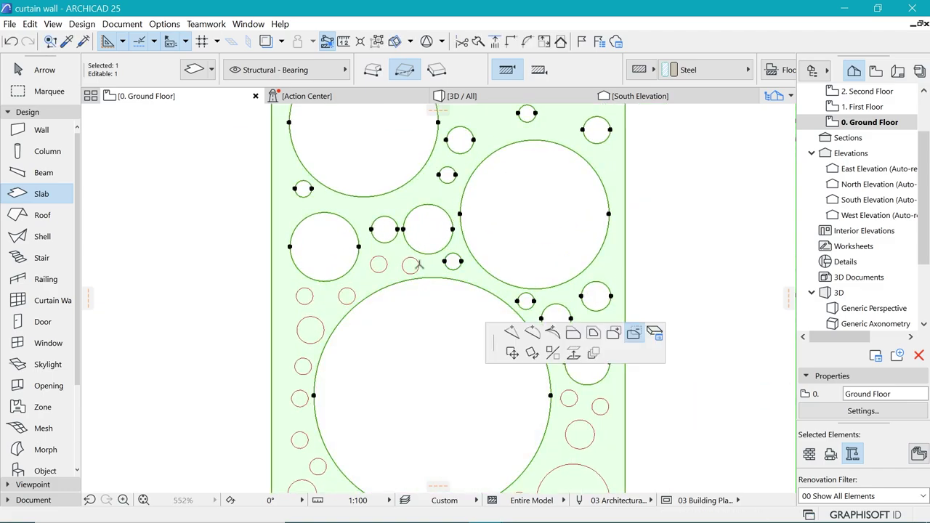
- Cut out the small circles above and along the left side of the upper panel's lowest large hole
{"action": "left_click", "coordinate": [412, 264]}
{"action": "left_click", "coordinate": [380, 265]}
{"action": "left_click", "coordinate": [348, 296]}
{"action": "left_click", "coordinate": [306, 297]}
{"action": "scroll", "coordinate": [448, 319], "scroll_direction": "down", "scroll_amount": 4}
{"action": "scroll", "coordinate": [448, 320], "scroll_direction": "up", "scroll_amount": 3}
{"action": "left_click", "coordinate": [288, 293]}
{"action": "left_click", "coordinate": [285, 321]}
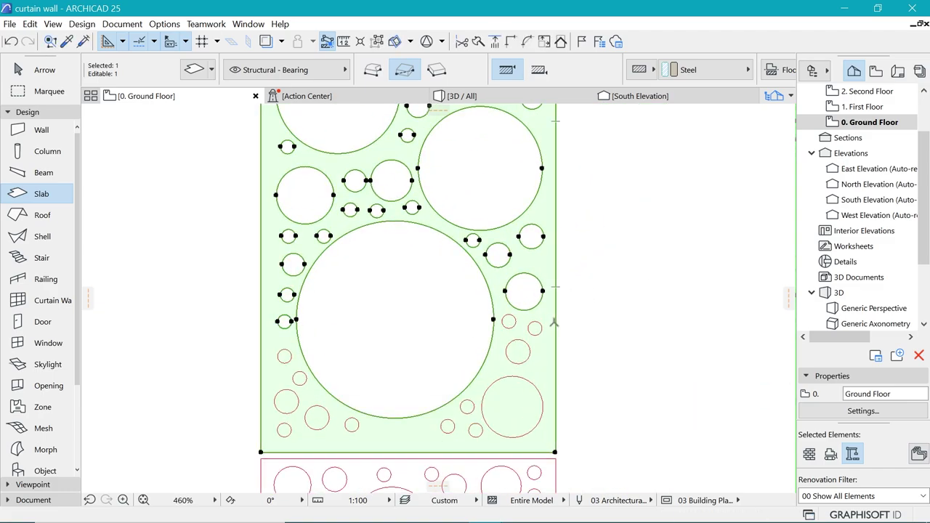
- Cut out the circles right of the upper panel's lowest large hole, including the medium one near the lower-right corner
{"action": "left_click", "coordinate": [555, 321]}
{"action": "left_click", "coordinate": [509, 321]}
{"action": "left_click", "coordinate": [535, 327]}
{"action": "left_click", "coordinate": [518, 352]}
{"action": "left_click", "coordinate": [555, 345]}
{"action": "left_click", "coordinate": [512, 406]}
{"action": "left_click", "coordinate": [470, 406]}
{"action": "left_click", "coordinate": [448, 427]}
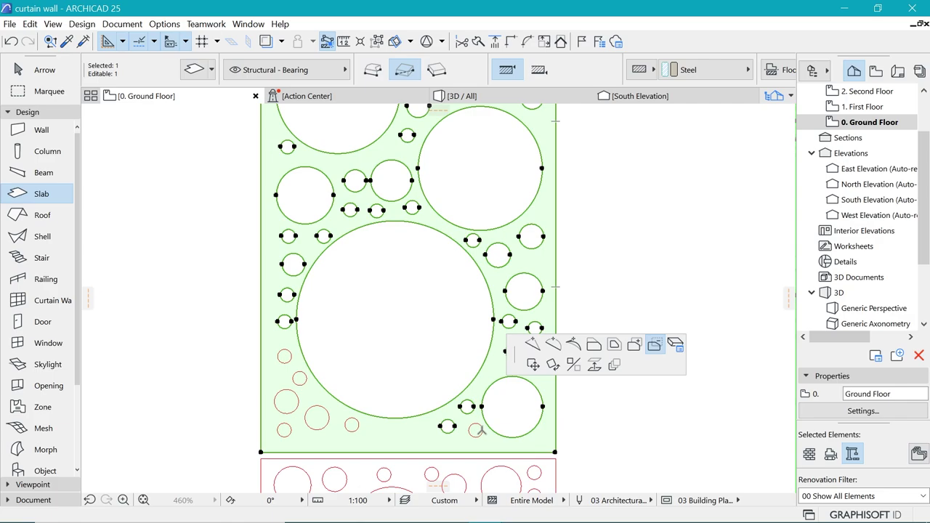
- Cut out the remaining circles along the upper panel's bottom edge and lower-left corner, and deselect the slab
{"action": "left_click", "coordinate": [477, 430]}
{"action": "left_click", "coordinate": [352, 425]}
{"action": "left_click", "coordinate": [318, 427]}
{"action": "left_click", "coordinate": [287, 403]}
{"action": "left_click", "coordinate": [284, 430]}
{"action": "left_click", "coordinate": [285, 355]}
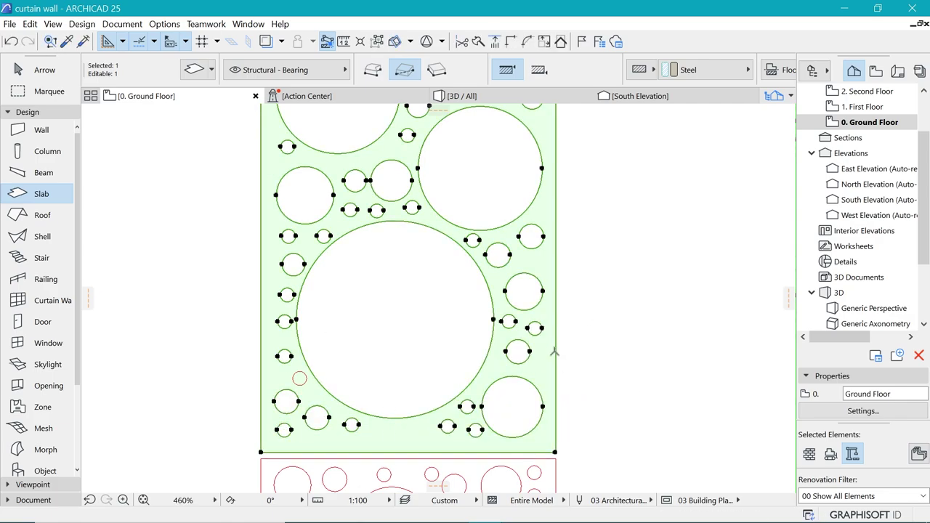
{"action": "left_click", "coordinate": [299, 378]}
{"action": "scroll", "coordinate": [404, 319], "scroll_direction": "down", "scroll_amount": 3}
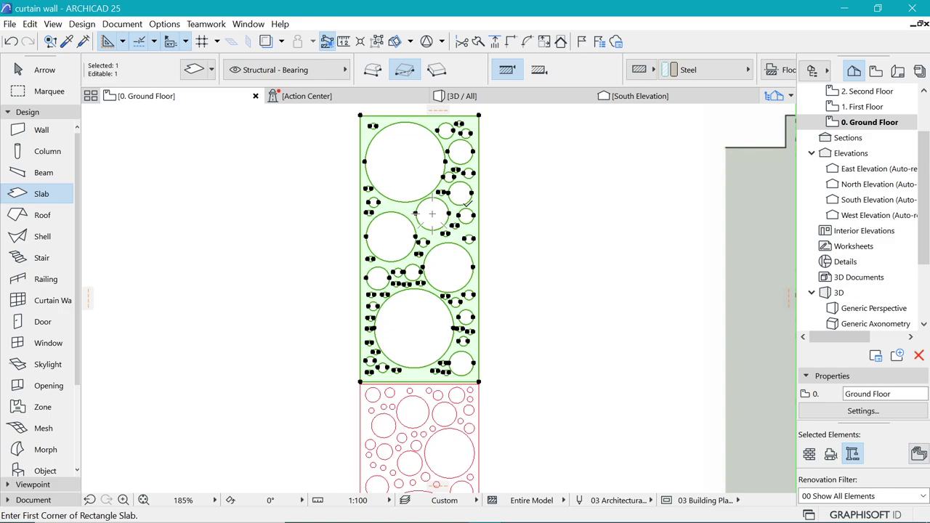
{"action": "key", "text": "Escape"}
- Create a slab from the lower panel's traced rectangular outline and select it
{"action": "scroll", "coordinate": [429, 312], "scroll_direction": "up", "scroll_amount": 2}
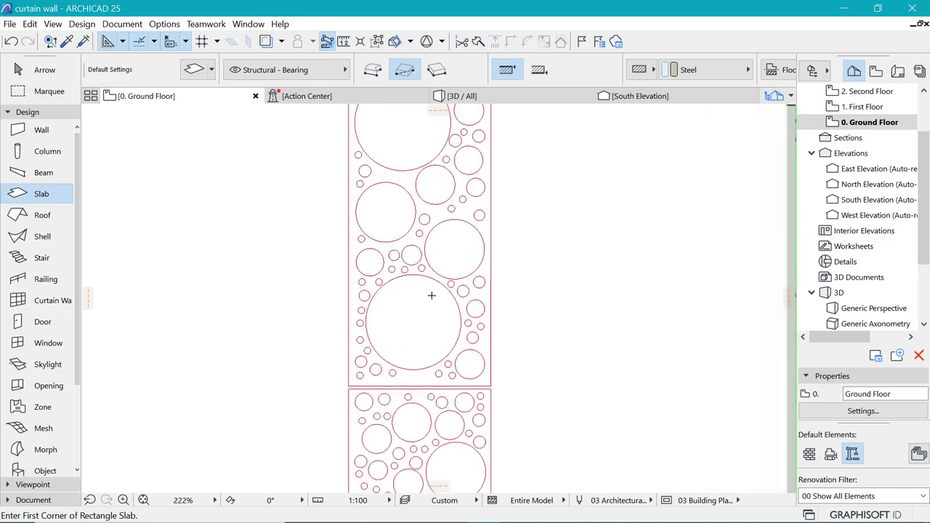
{"action": "left_click", "coordinate": [490, 351], "text": "shift"}
{"action": "scroll", "coordinate": [422, 373], "scroll_direction": "up", "scroll_amount": 1}
{"action": "middle_click_drag", "start_coordinate": [422, 372], "coordinate": [398, 229]}
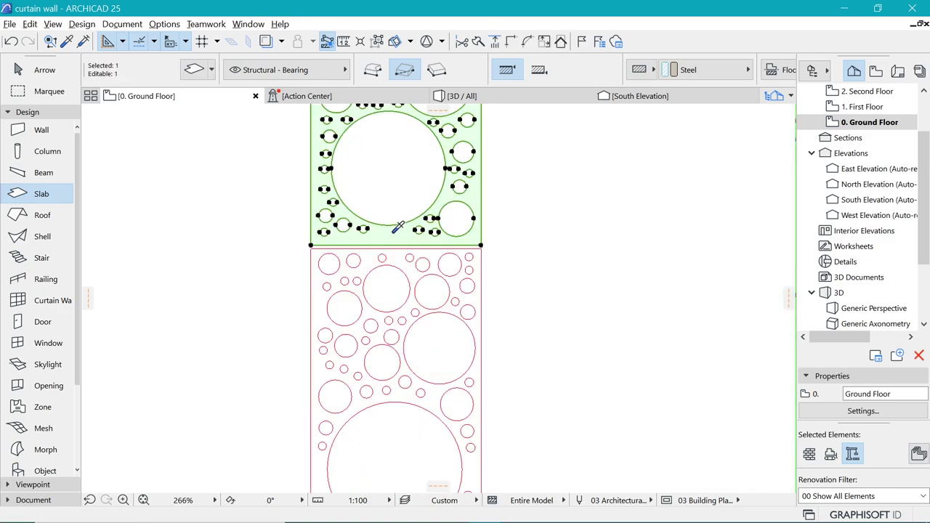
{"action": "key", "text": "Escape"}
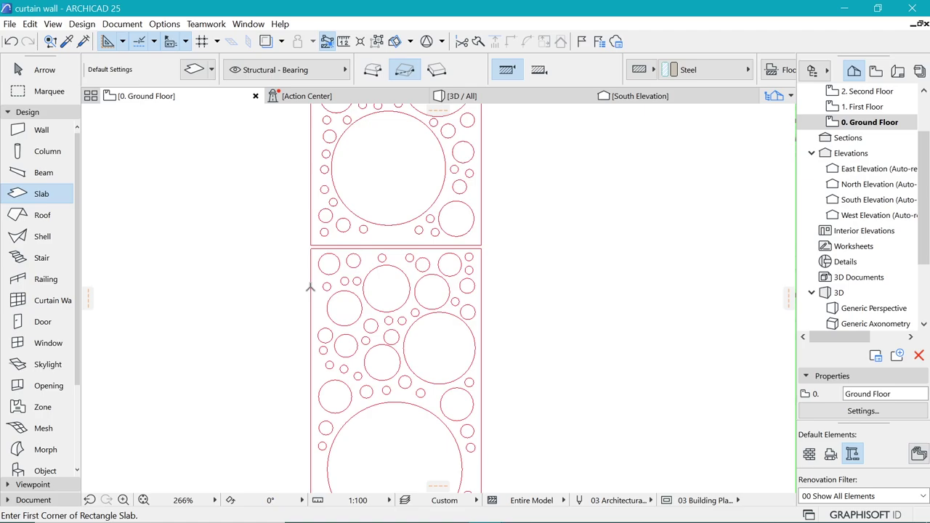
{"action": "left_click", "coordinate": [323, 305], "text": "shift"}
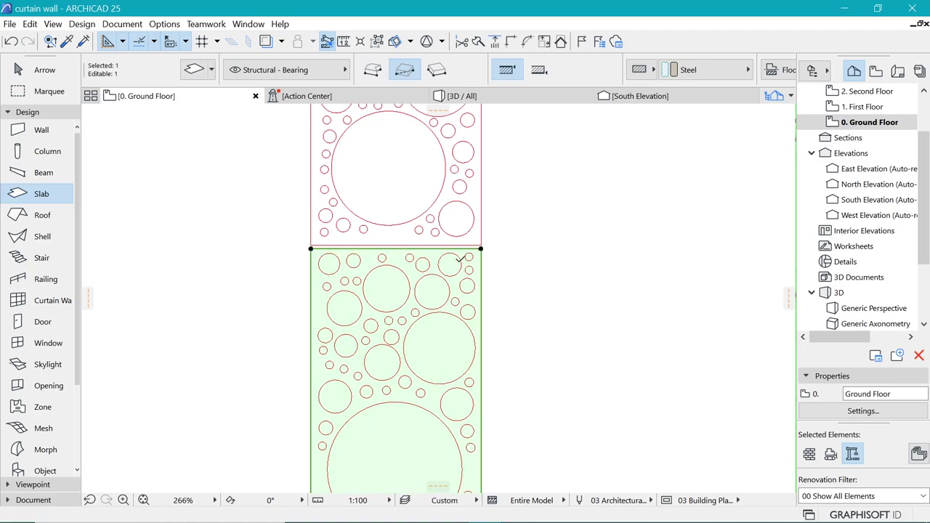
{"action": "scroll", "coordinate": [437, 253], "scroll_direction": "up", "scroll_amount": 2}
{"action": "left_click", "coordinate": [428, 252]}
{"action": "key", "text": "Escape"}
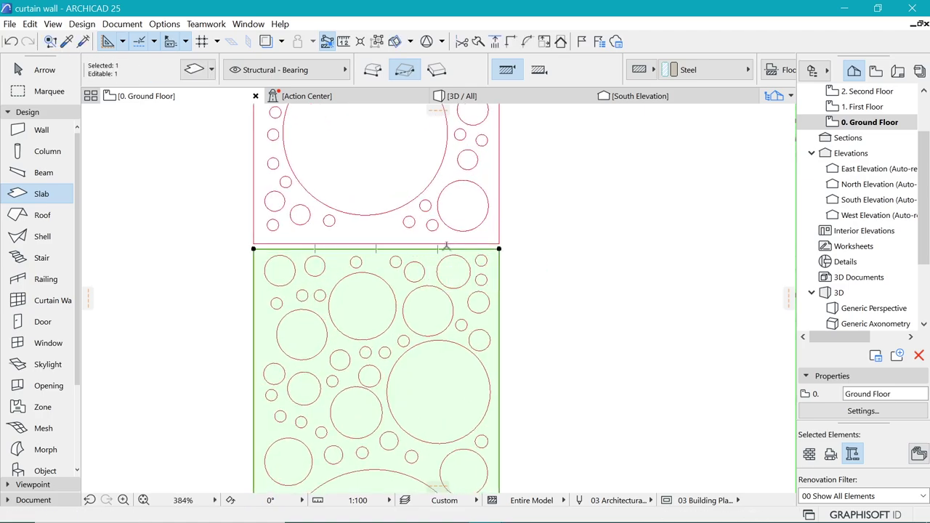
- Subtract the first three traced circles along the lower panel's top edge, starting at its upper-left corner
{"action": "left_click", "coordinate": [446, 248]}
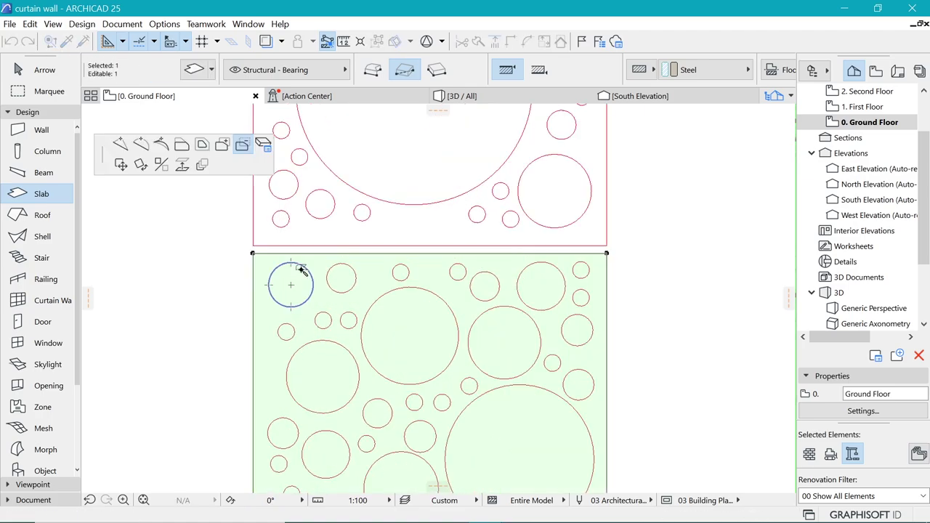
{"action": "left_click", "coordinate": [300, 268]}
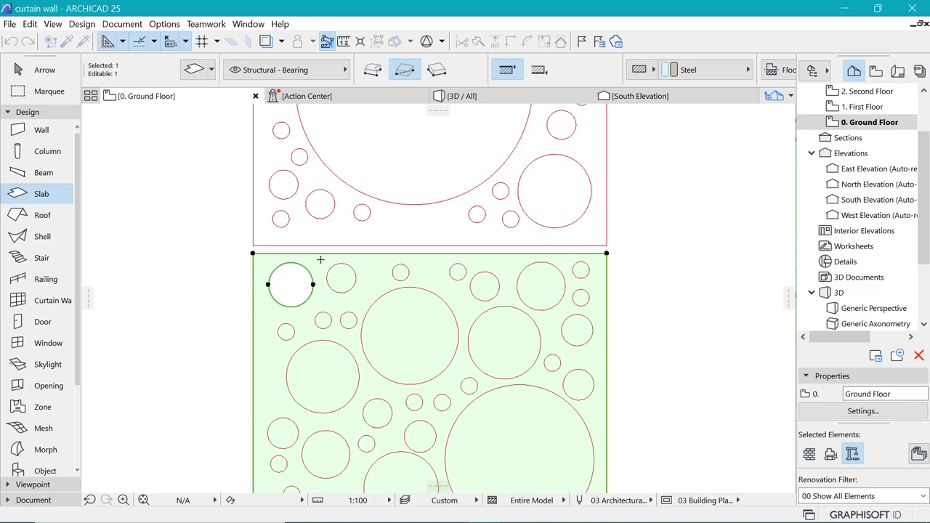
{"action": "left_click", "coordinate": [323, 255]}
{"action": "key", "text": "space"}
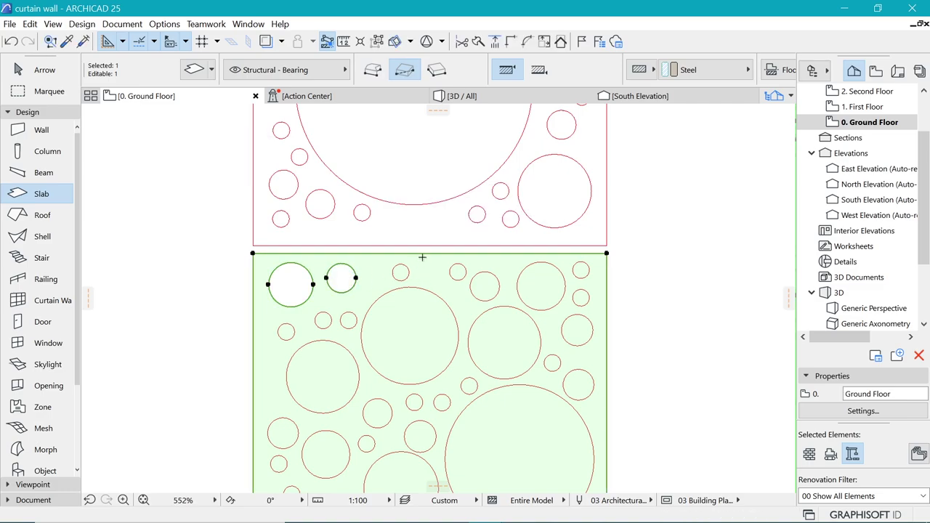
{"action": "left_click", "coordinate": [417, 270]}
{"action": "key", "text": "space"}
{"action": "left_click", "coordinate": [404, 272]}
- Cut out the remaining top-row circles of the lower panel, the two larger circles beneath them and the right-edge circle
{"action": "left_click", "coordinate": [436, 271]}
{"action": "key", "text": "space"}
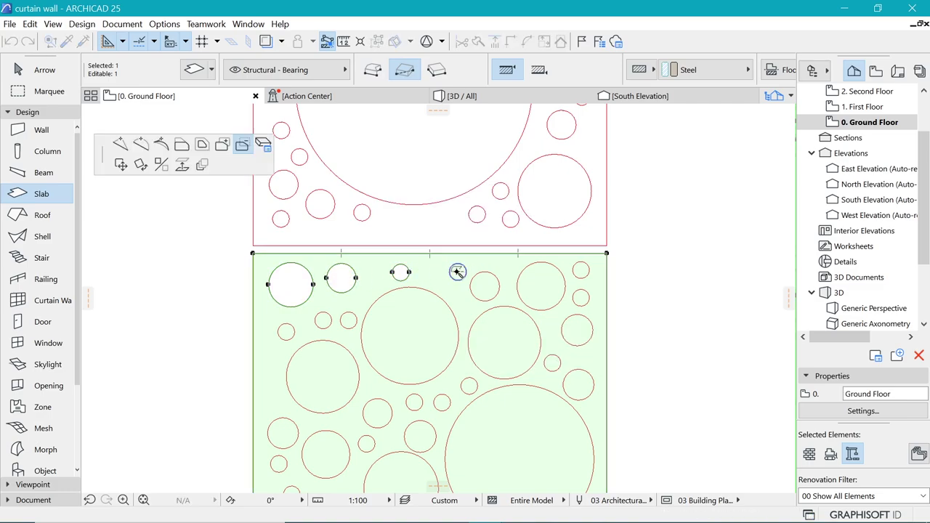
{"action": "left_click", "coordinate": [458, 271]}
{"action": "left_click", "coordinate": [485, 286]}
{"action": "left_click", "coordinate": [541, 286]}
{"action": "left_click", "coordinate": [452, 312]}
{"action": "left_click", "coordinate": [539, 325]}
{"action": "left_click", "coordinate": [563, 322]}
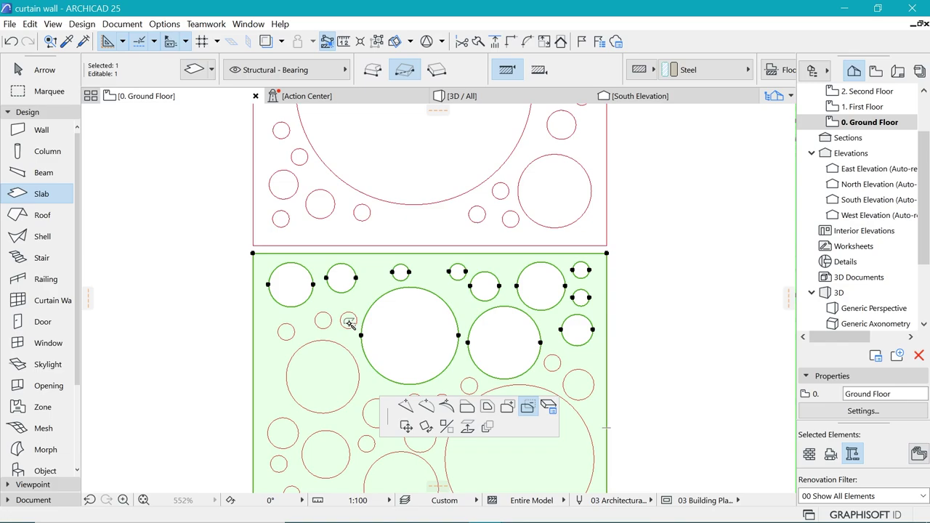
- Cut out the three small circles and larger circle at the lower panel's left, plus the circles above its large right-hand circle
{"action": "left_click", "coordinate": [350, 322]}
{"action": "left_click", "coordinate": [329, 320]}
{"action": "left_click", "coordinate": [605, 353]}
{"action": "left_click", "coordinate": [292, 328]}
{"action": "left_click", "coordinate": [327, 342]}
{"action": "scroll", "coordinate": [329, 358], "scroll_direction": "down", "scroll_amount": 1}
{"action": "left_click", "coordinate": [490, 283]}
{"action": "left_click", "coordinate": [513, 297]}
{"action": "left_click", "coordinate": [420, 302]}
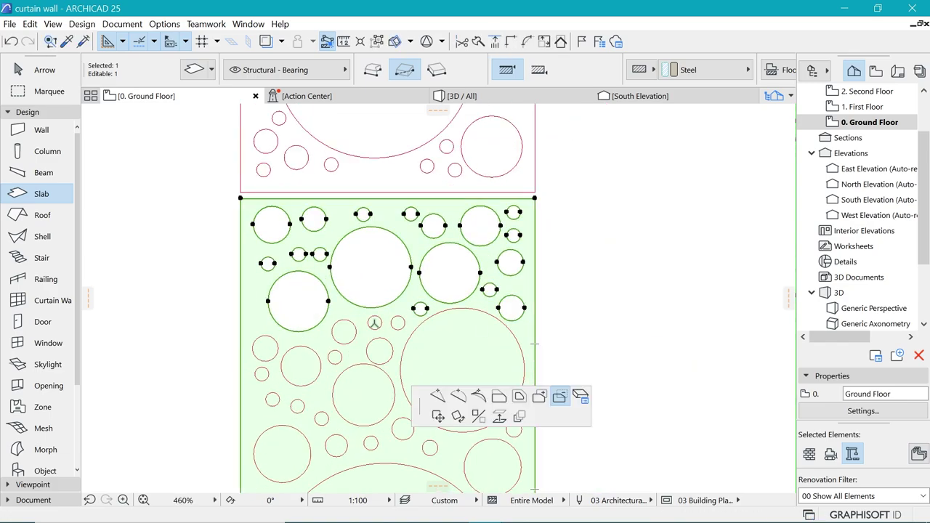
- Cut out the cluster of small and medium circles left of the lower panel's large right-hand circle
{"action": "left_click", "coordinate": [271, 338]}
{"action": "left_click", "coordinate": [303, 348]}
{"action": "left_click", "coordinate": [350, 322]}
{"action": "left_click", "coordinate": [535, 344]}
{"action": "left_click", "coordinate": [379, 326]}
{"action": "left_click", "coordinate": [535, 344]}
{"action": "left_click", "coordinate": [391, 348]}
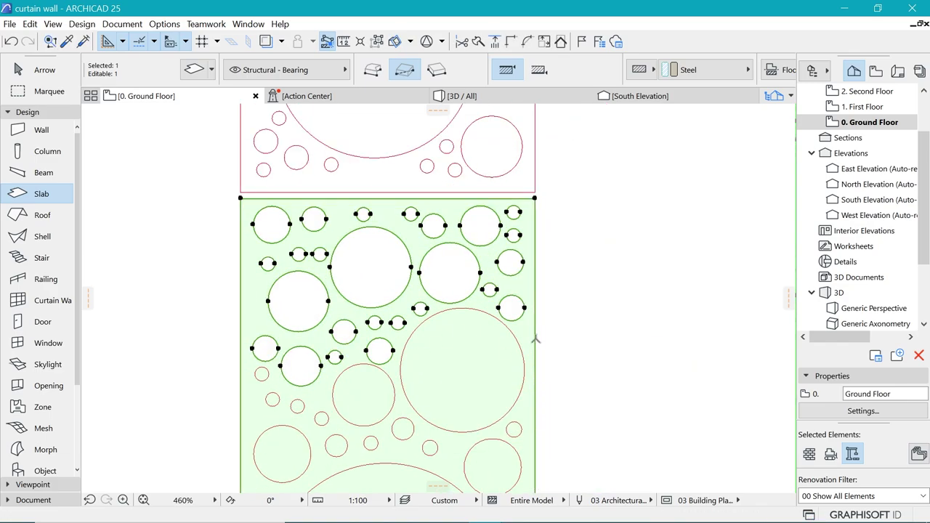
- Cut out the lower panel's large right-hand circle, the medium circle beside it and the circles descending along the left side
{"action": "left_click", "coordinate": [535, 339]}
{"action": "left_click", "coordinate": [519, 345]}
{"action": "left_click", "coordinate": [535, 343]}
{"action": "left_click", "coordinate": [393, 385]}
{"action": "left_click", "coordinate": [535, 372]}
{"action": "left_click", "coordinate": [268, 374]}
{"action": "left_click", "coordinate": [300, 406]}
{"action": "left_click", "coordinate": [325, 418]}
{"action": "scroll", "coordinate": [436, 378], "scroll_direction": "up", "scroll_amount": 1}
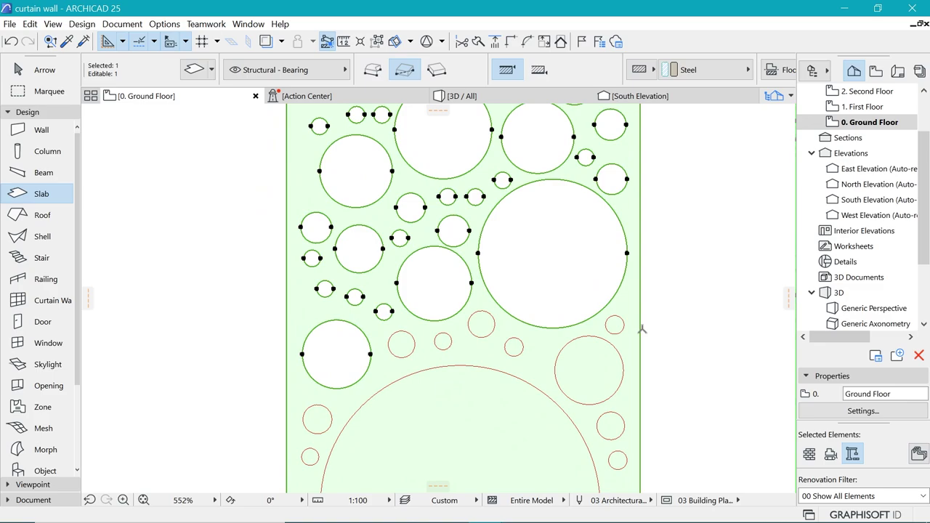
- Cut out the row of small circles above the lower panel's largest circle and the two circles at its right end
{"action": "left_click", "coordinate": [411, 343]}
{"action": "left_click", "coordinate": [448, 341]}
{"action": "left_click", "coordinate": [492, 324]}
{"action": "left_click", "coordinate": [523, 346]}
{"action": "left_click", "coordinate": [640, 363]}
{"action": "left_click", "coordinate": [618, 353]}
{"action": "left_click", "coordinate": [640, 349]}
{"action": "left_click", "coordinate": [606, 328]}
{"action": "left_click", "coordinate": [640, 378]}
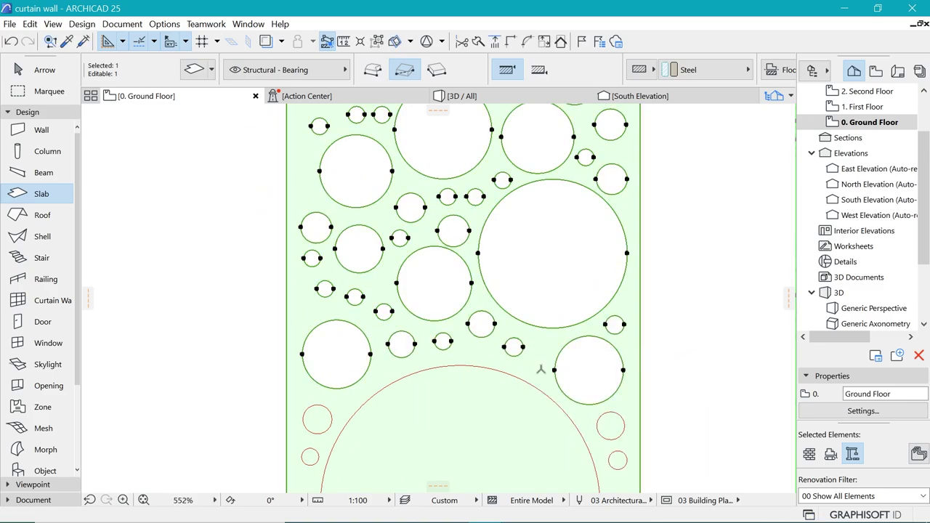
- Cut out the lower panel's largest circle, the small circles flanking it and the circles toward its lower right
{"action": "left_click", "coordinate": [539, 390]}
{"action": "left_click", "coordinate": [331, 417]}
{"action": "left_click", "coordinate": [586, 454]}
{"action": "left_click", "coordinate": [310, 457]}
{"action": "middle_click_drag", "start_coordinate": [418, 454], "coordinate": [381, 192]}
{"action": "left_click", "coordinate": [556, 286]}
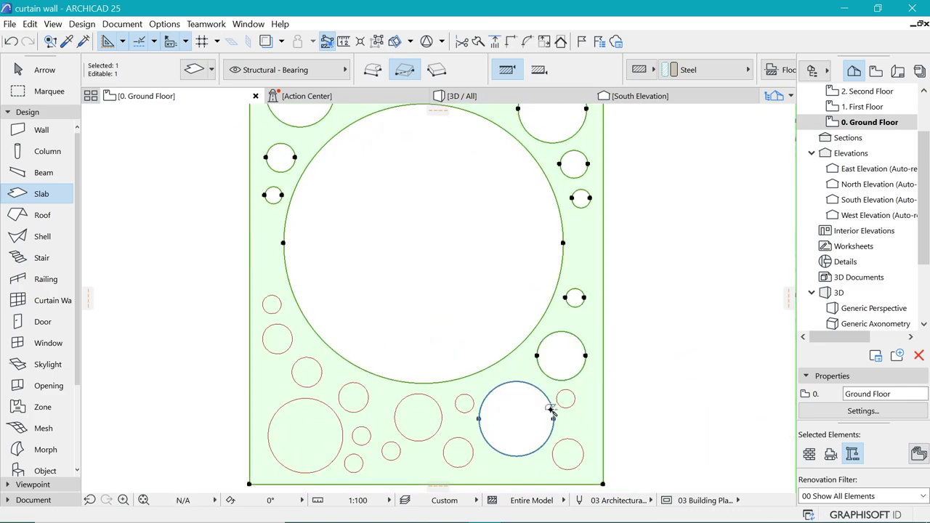
- Cut out the circles along the lower panel's bottom edge, from the lower-right corner to the large lower-left circle
{"action": "left_click", "coordinate": [602, 401]}
{"action": "left_click", "coordinate": [567, 399]}
{"action": "left_click", "coordinate": [571, 441]}
{"action": "left_click", "coordinate": [439, 414]}
{"action": "left_click", "coordinate": [604, 400]}
{"action": "left_click", "coordinate": [468, 401]}
{"action": "left_click", "coordinate": [467, 443]}
{"action": "left_click", "coordinate": [339, 430]}
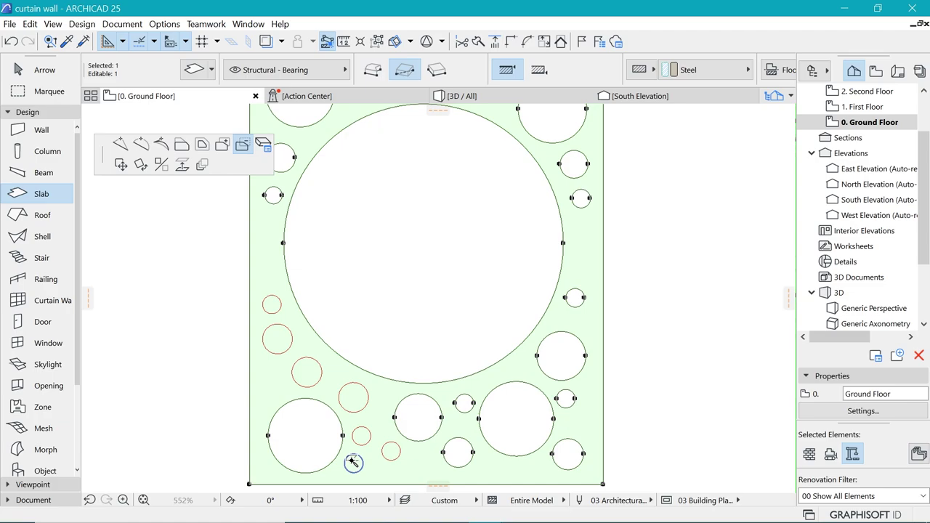
- Cut out the remaining small circles in the lower panel's lower-left area and deselect the slab
{"action": "left_click", "coordinate": [353, 463]}
{"action": "left_click", "coordinate": [603, 427]}
{"action": "left_click", "coordinate": [361, 436]}
{"action": "left_click", "coordinate": [390, 451]}
{"action": "left_click", "coordinate": [353, 398]}
{"action": "left_click", "coordinate": [307, 372]}
{"action": "scroll", "coordinate": [392, 401], "scroll_direction": "down", "scroll_amount": 5}
{"action": "key", "text": "Escape"}
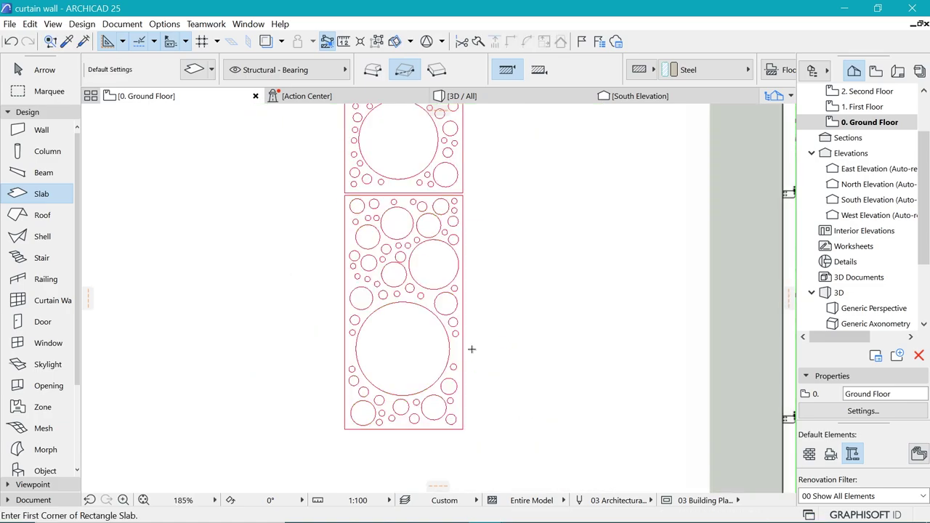
- Select both perforated cladding panel slabs, the lower one and the upper one, together
{"action": "scroll", "coordinate": [471, 350], "scroll_direction": "down", "scroll_amount": 2}
{"action": "middle_click_drag", "start_coordinate": [444, 237], "coordinate": [451, 271]}
{"action": "scroll", "coordinate": [450, 271], "scroll_direction": "down", "scroll_amount": 1}
{"action": "scroll", "coordinate": [404, 294], "scroll_direction": "up", "scroll_amount": 3}
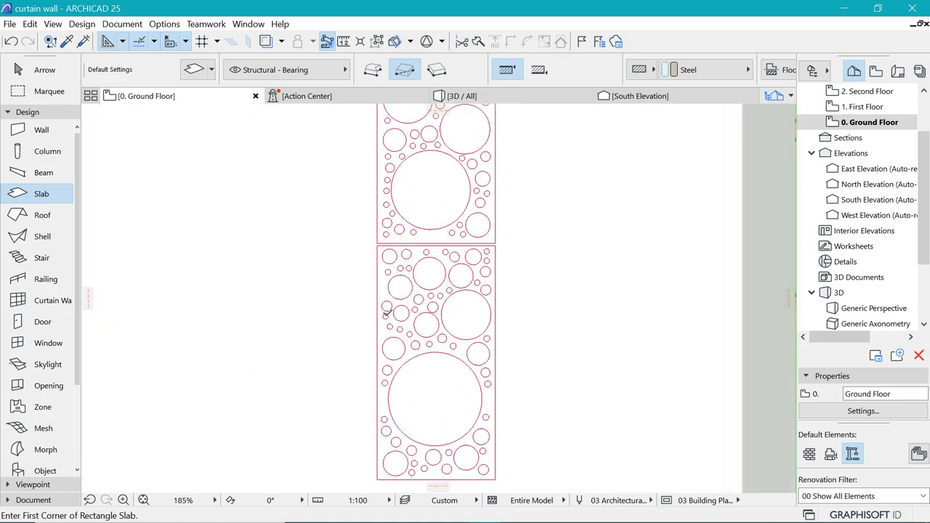
{"action": "scroll", "coordinate": [387, 313], "scroll_direction": "up", "scroll_amount": 3}
{"action": "key", "text": "Escape"}
{"action": "left_click", "coordinate": [381, 342]}
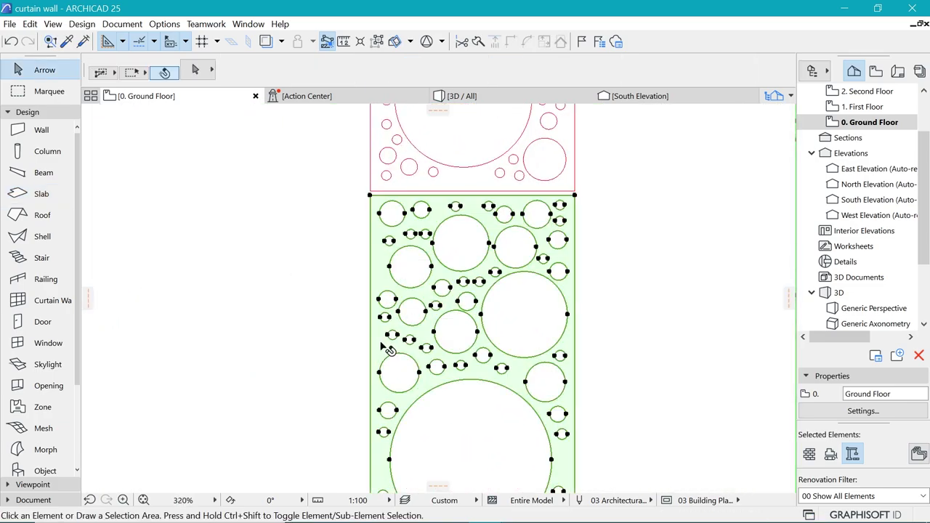
{"action": "left_click", "coordinate": [465, 185], "text": "shift"}
{"action": "scroll", "coordinate": [536, 396], "scroll_direction": "down", "scroll_amount": 5}
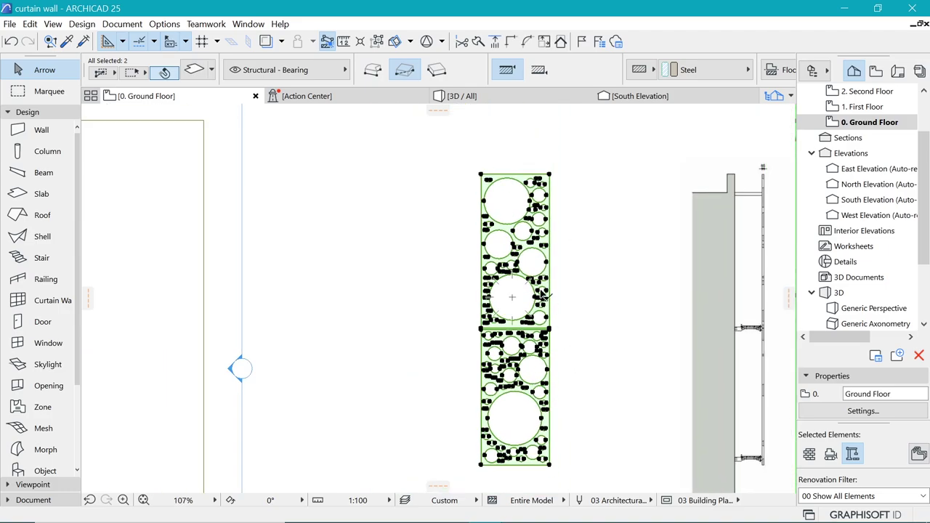
{"action": "scroll", "coordinate": [541, 289], "scroll_direction": "down", "scroll_amount": 2}
{"action": "scroll", "coordinate": [520, 295], "scroll_direction": "up", "scroll_amount": 1}
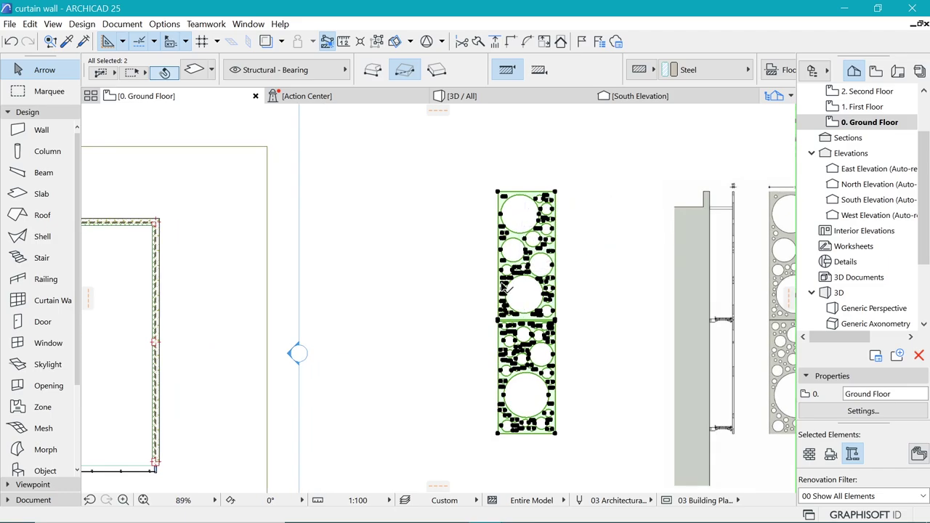
- Save the two selected slabs as a curtain wall panel named "circular design cladding" in the Embedded Library
{"action": "left_click", "coordinate": [10, 24]}
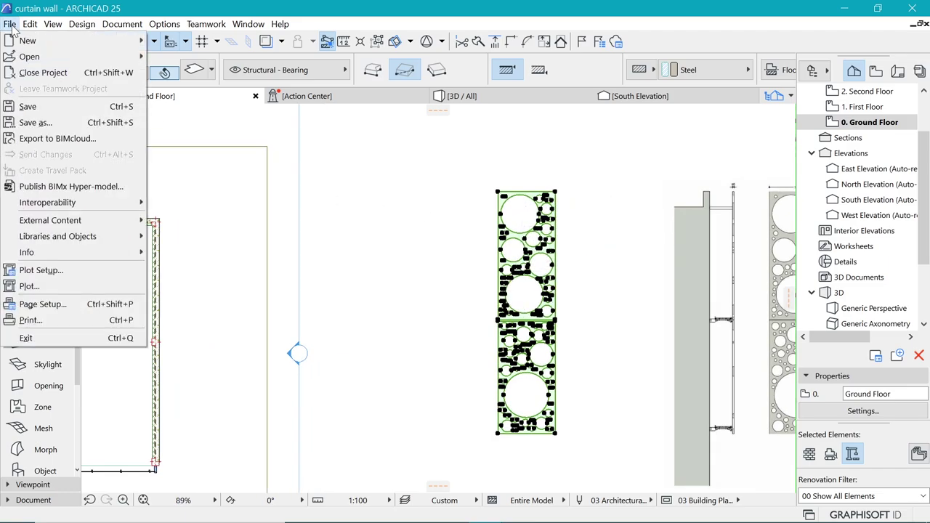
{"action": "mouse_move", "coordinate": [77, 243]}
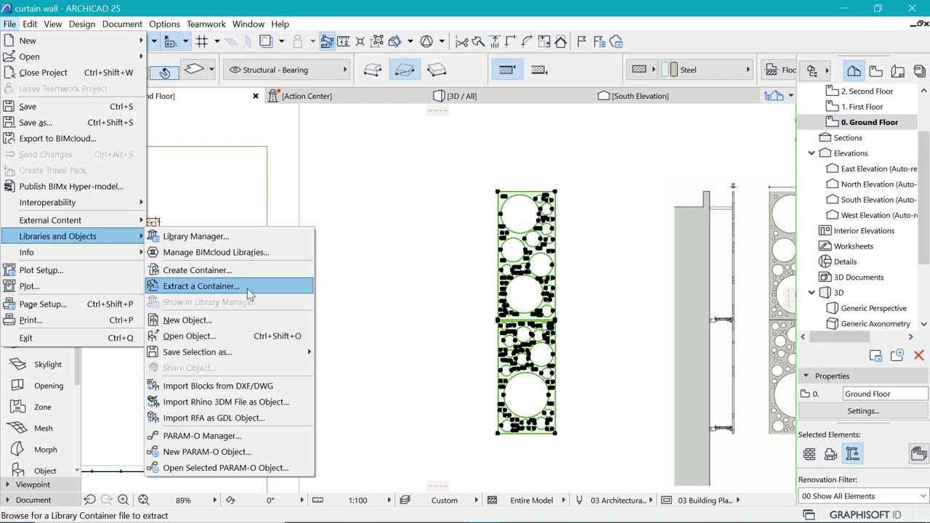
{"action": "mouse_move", "coordinate": [231, 352]}
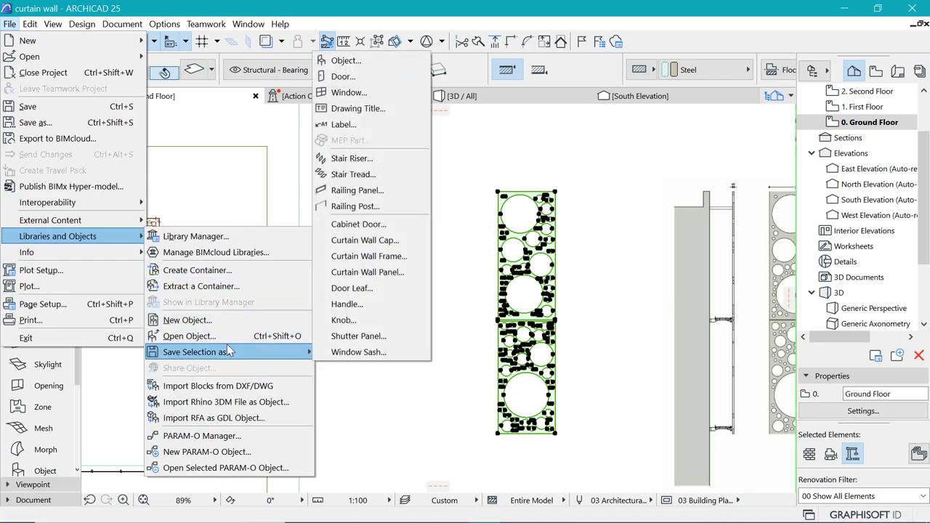
{"action": "left_click", "coordinate": [393, 272]}
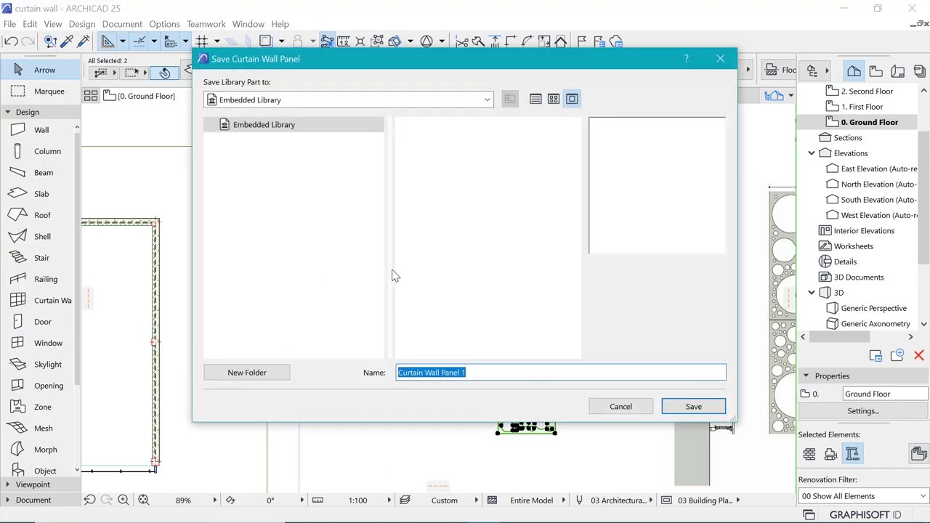
{"action": "type", "text": "circular"}
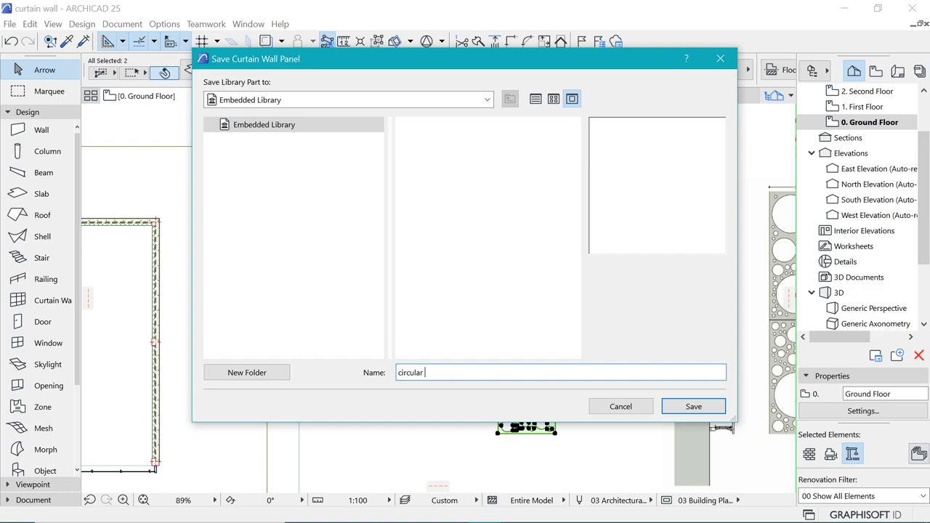
{"action": "type", "text": " design building"}
{"action": "left_click", "coordinate": [693, 406]}
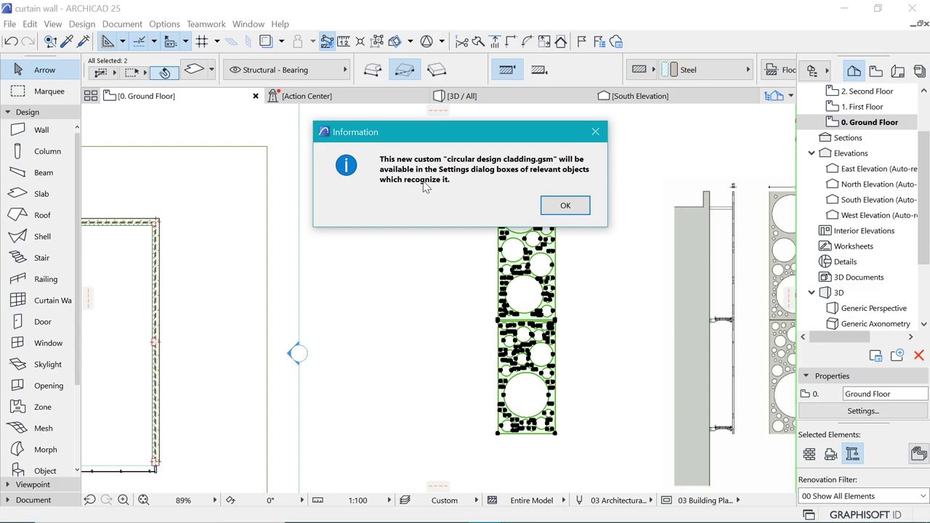
{"action": "left_click", "coordinate": [569, 204]}
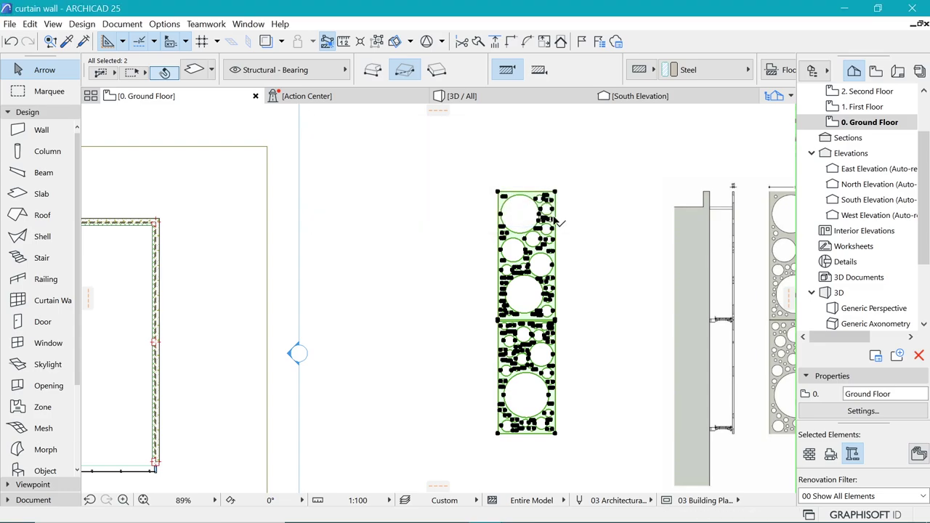
- Deselect the cladding slabs and open the First Floor plan
{"action": "scroll", "coordinate": [577, 193], "scroll_direction": "down", "scroll_amount": 3}
{"action": "scroll", "coordinate": [311, 212], "scroll_direction": "up", "scroll_amount": 2}
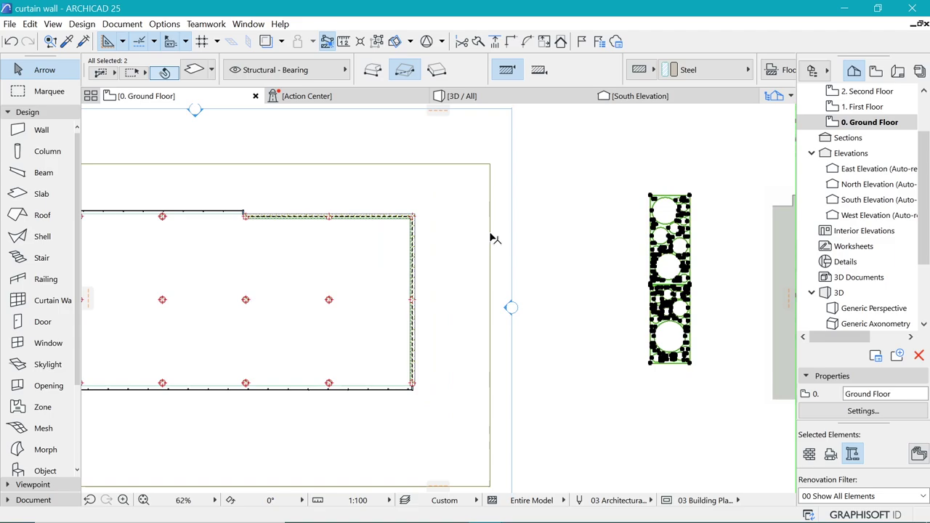
{"action": "scroll", "coordinate": [681, 264], "scroll_direction": "down", "scroll_amount": 2}
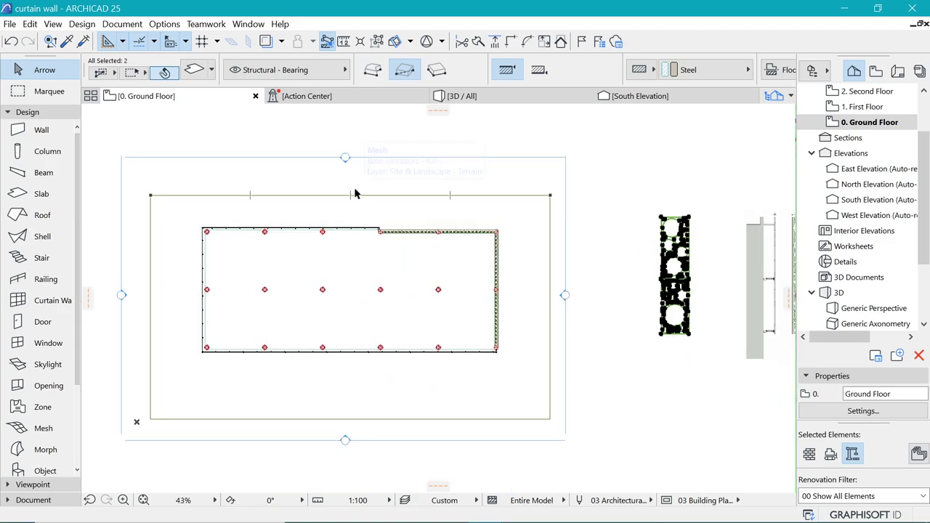
{"action": "left_click", "coordinate": [645, 198]}
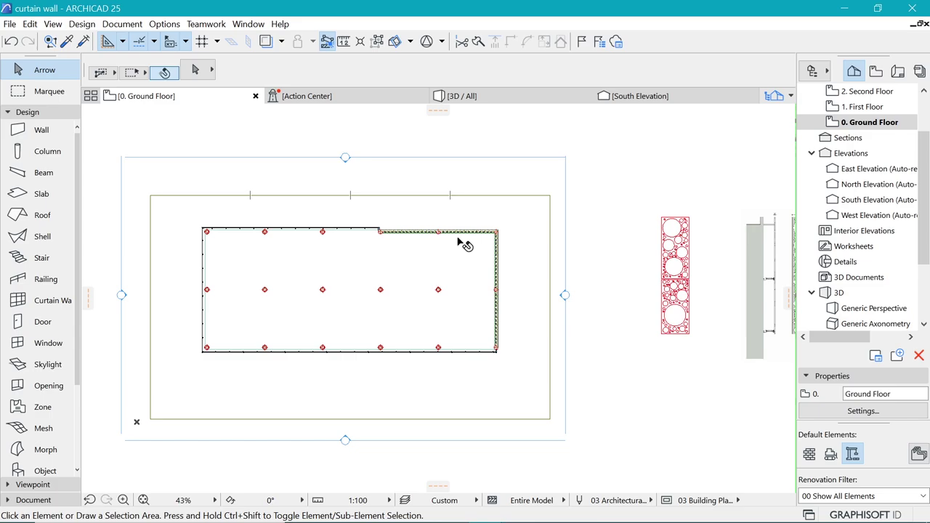
{"action": "double_click", "coordinate": [848, 111]}
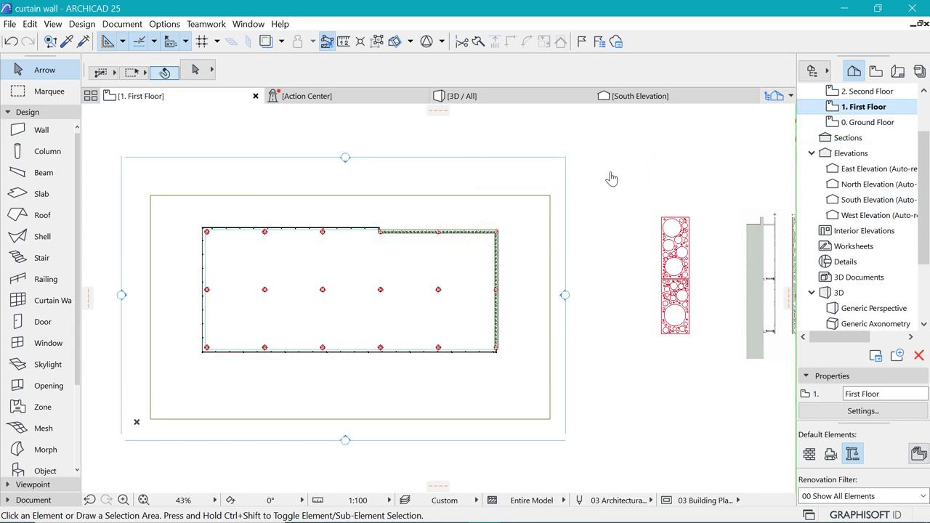
{"action": "scroll", "coordinate": [242, 258], "scroll_direction": "up", "scroll_amount": 2}
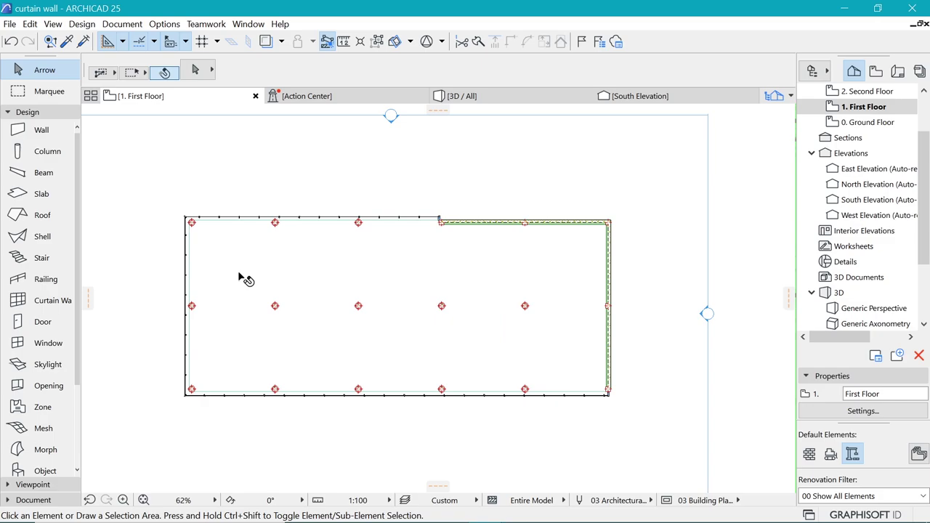
- Open the default settings of the Curtain Wall tool and set the curtain wall height to 10000
{"action": "scroll", "coordinate": [36, 312], "scroll_direction": "down", "scroll_amount": 3}
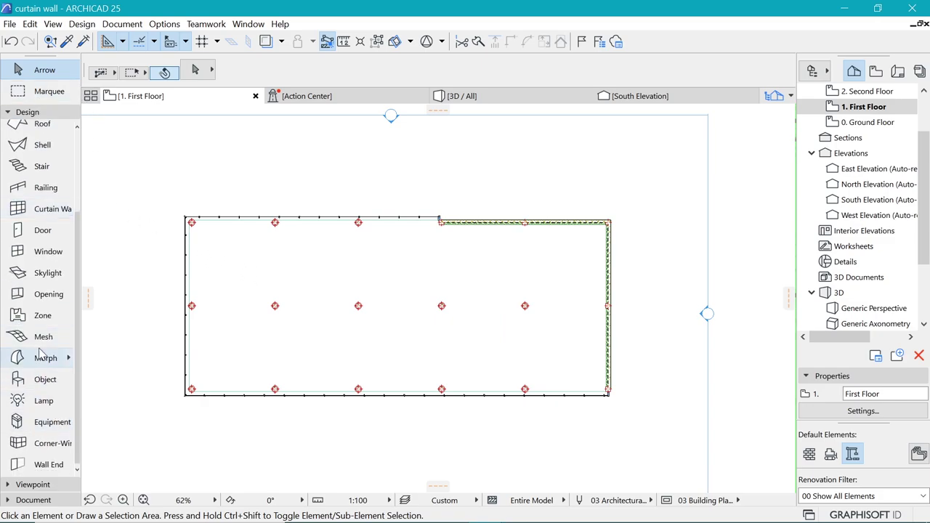
{"action": "left_click", "coordinate": [47, 211]}
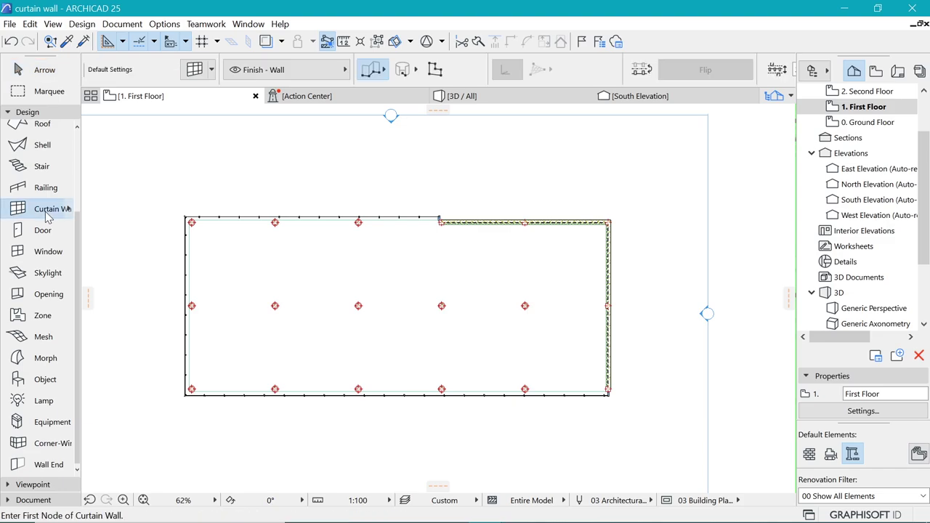
{"action": "double_click", "coordinate": [46, 212]}
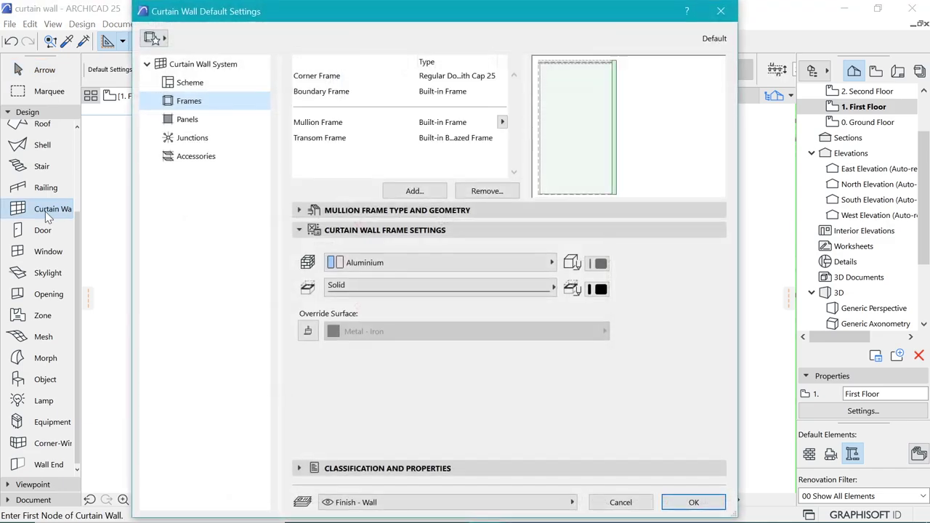
{"action": "left_click", "coordinate": [173, 68]}
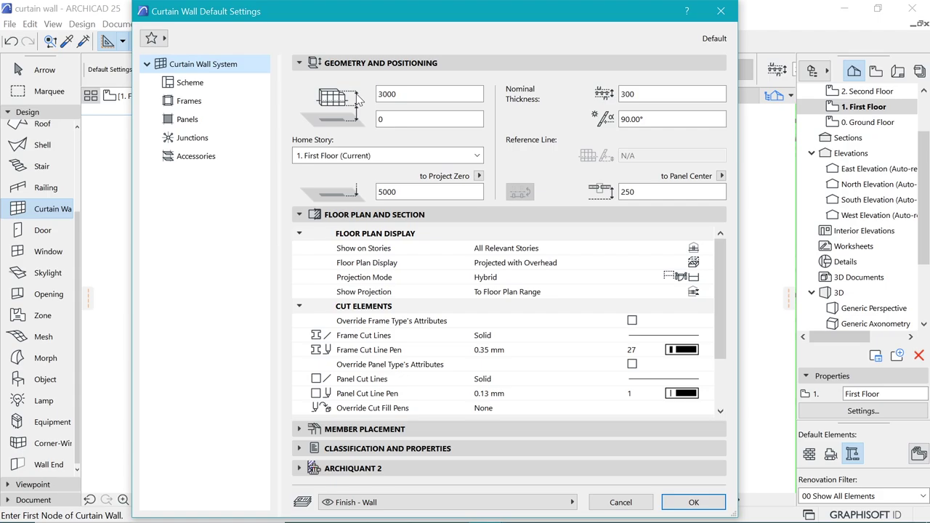
{"action": "left_click", "coordinate": [415, 93]}
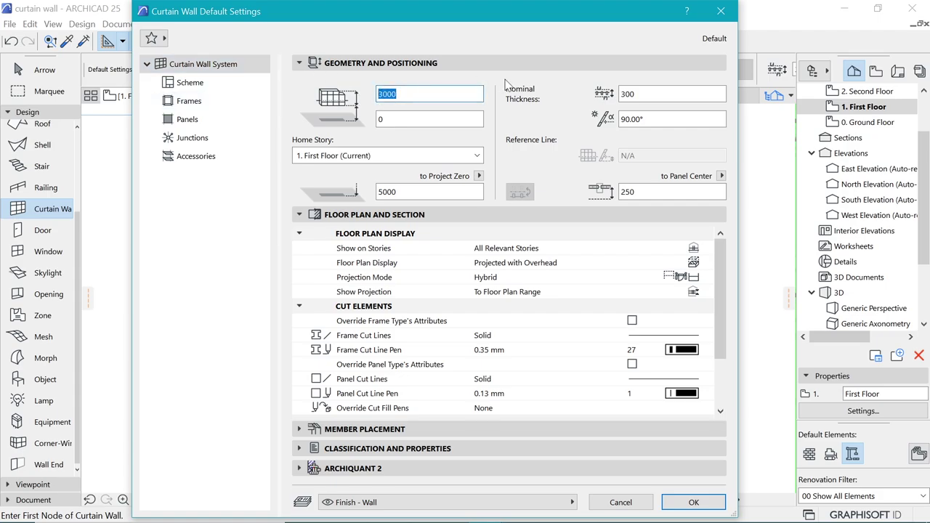
{"action": "type", "text": "10"}
{"action": "left_click", "coordinate": [431, 115]}
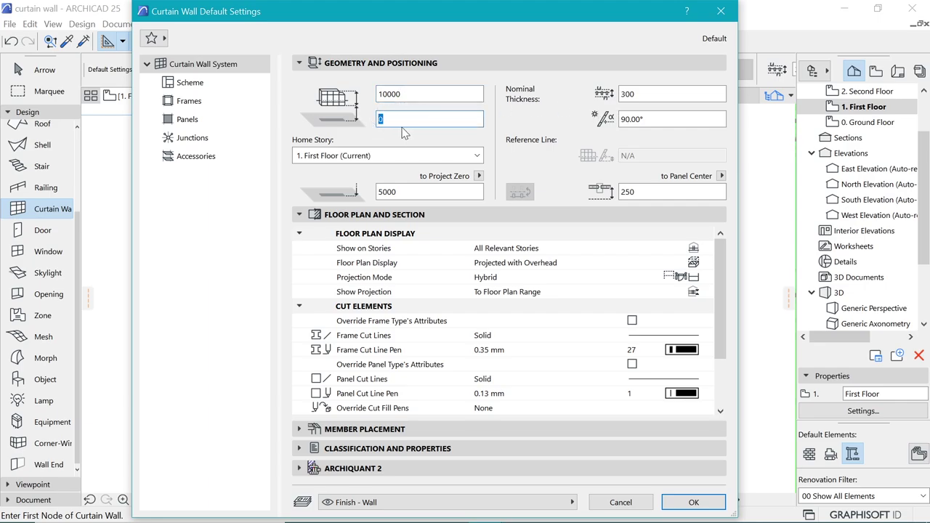
{"action": "left_click", "coordinate": [634, 196]}
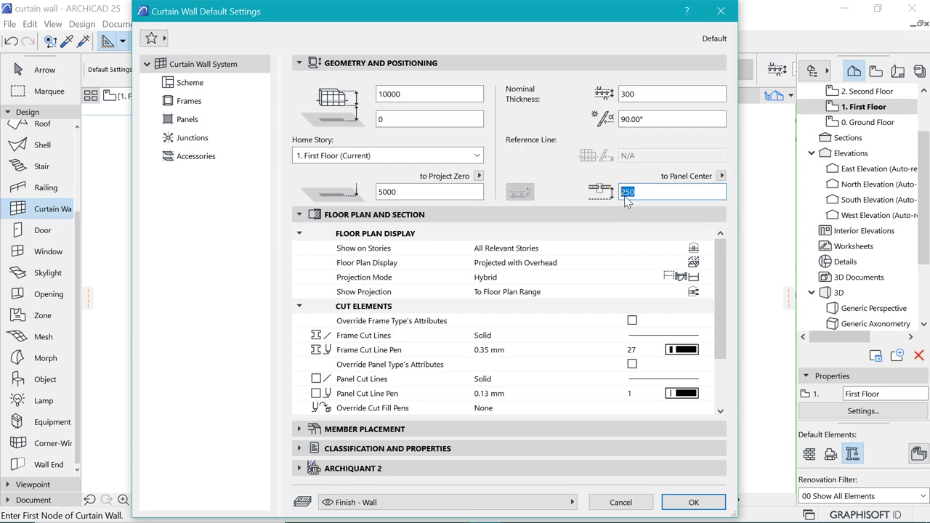
- Clear the existing grid pattern in the curtain wall scheme and assign Distinct Panel to its single cell
{"action": "left_click", "coordinate": [173, 82]}
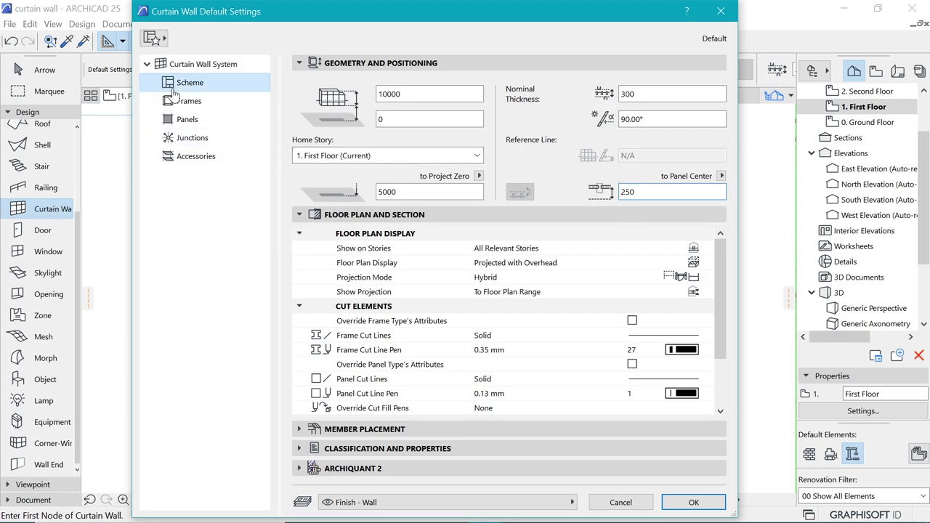
{"action": "left_click", "coordinate": [298, 64]}
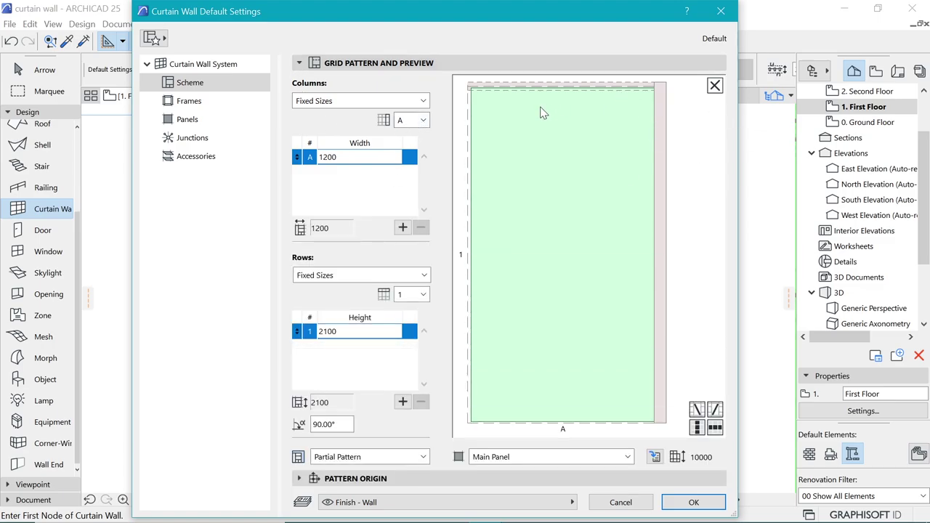
{"action": "left_click", "coordinate": [715, 85]}
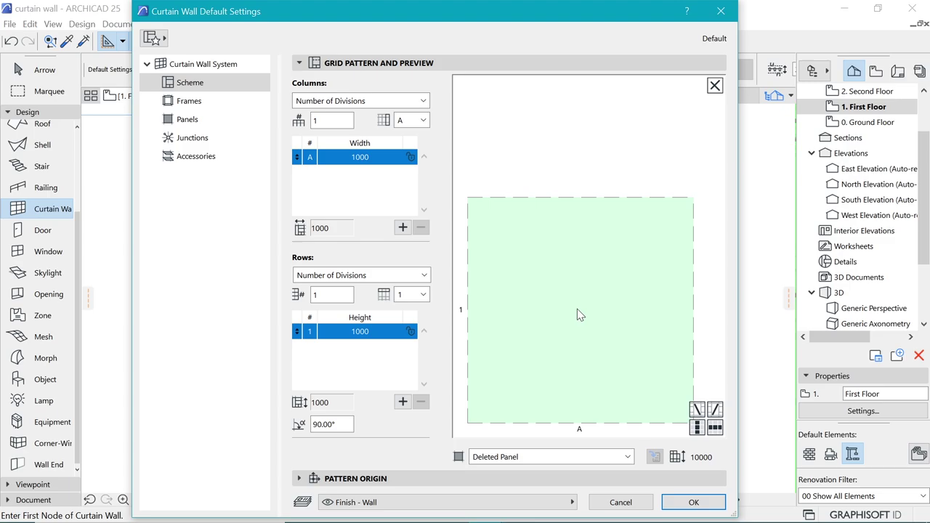
{"action": "left_click", "coordinate": [558, 458]}
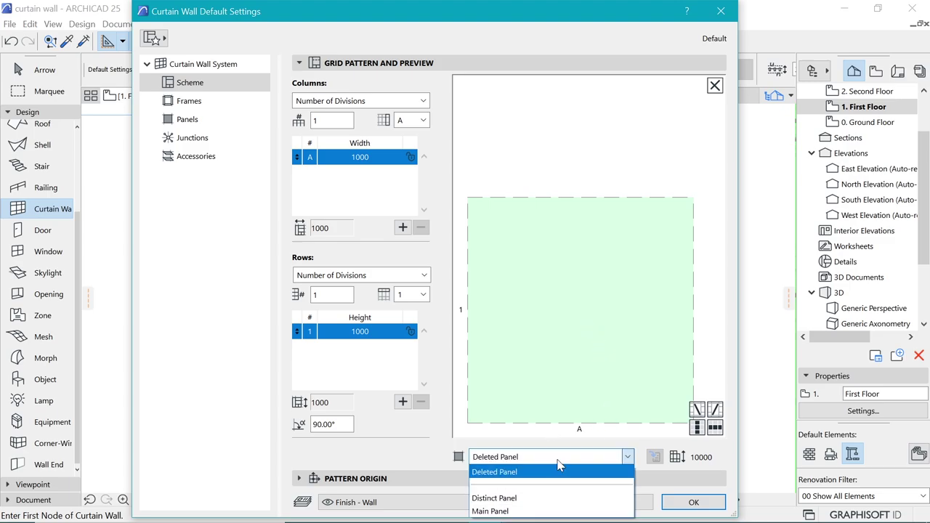
{"action": "left_click", "coordinate": [501, 499]}
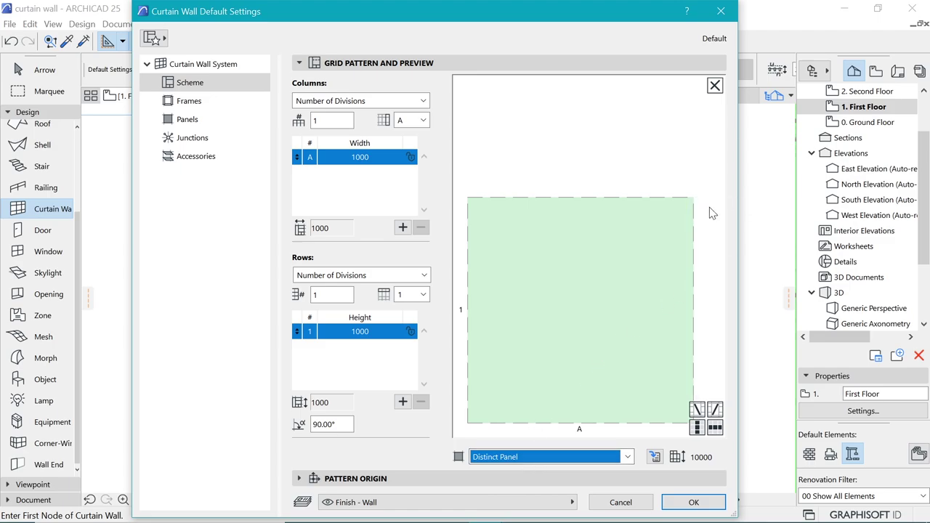
- Set both the vertical and the horizontal grid line of the scheme pattern to the Division frame type
{"action": "left_click", "coordinate": [694, 225]}
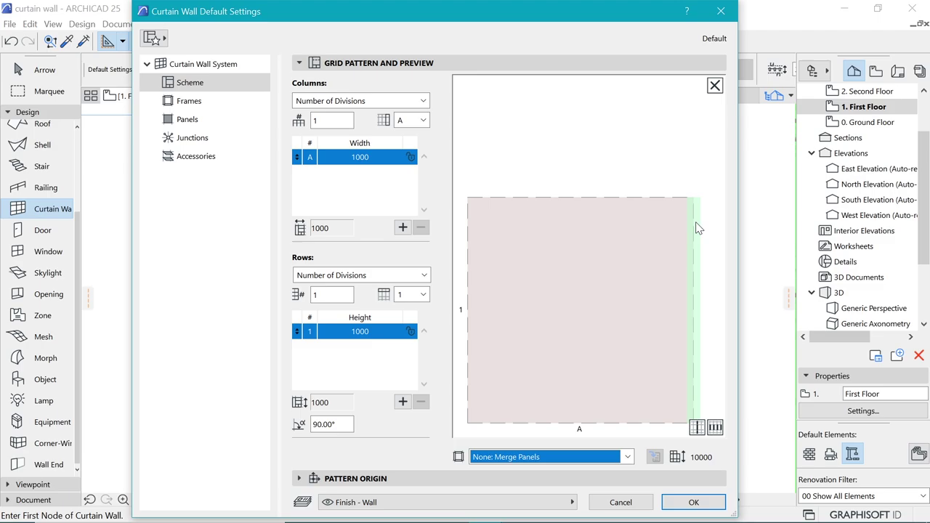
{"action": "left_click", "coordinate": [627, 457]}
{"action": "left_click", "coordinate": [519, 377]}
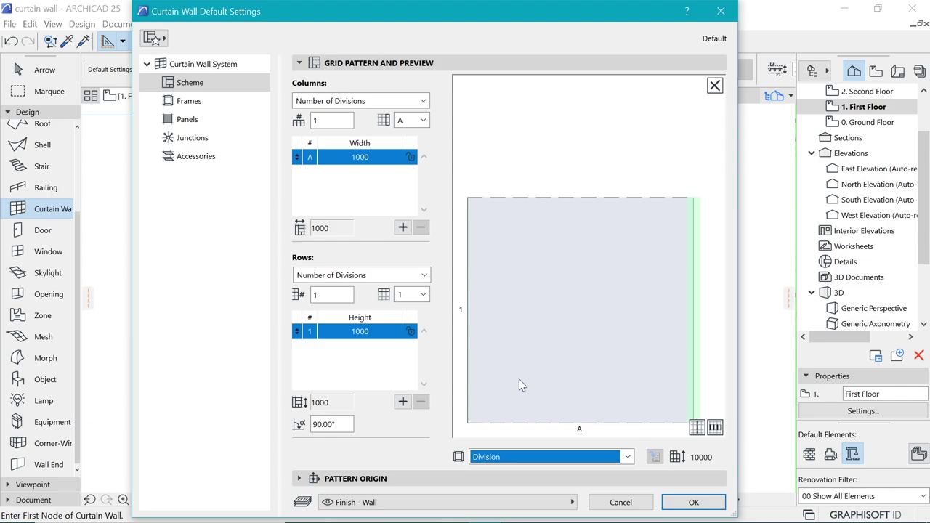
{"action": "left_click", "coordinate": [561, 199]}
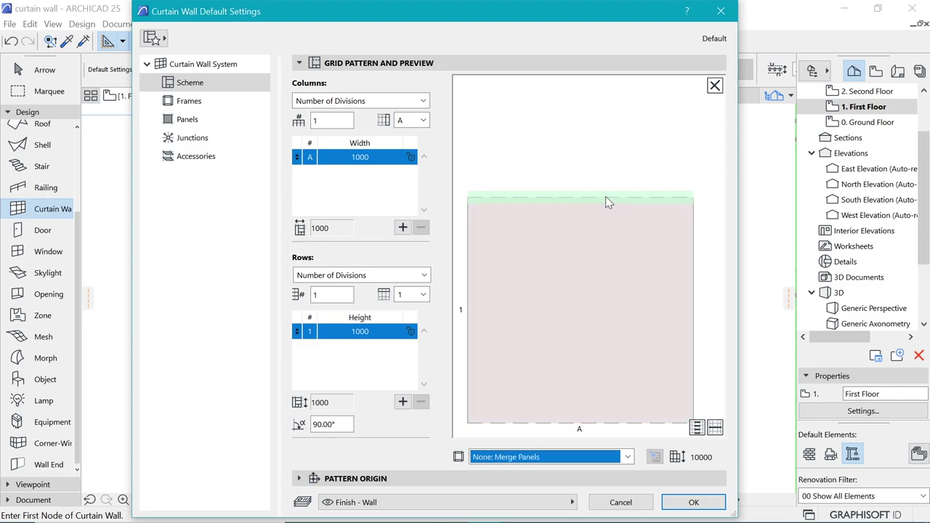
{"action": "left_click", "coordinate": [627, 456]}
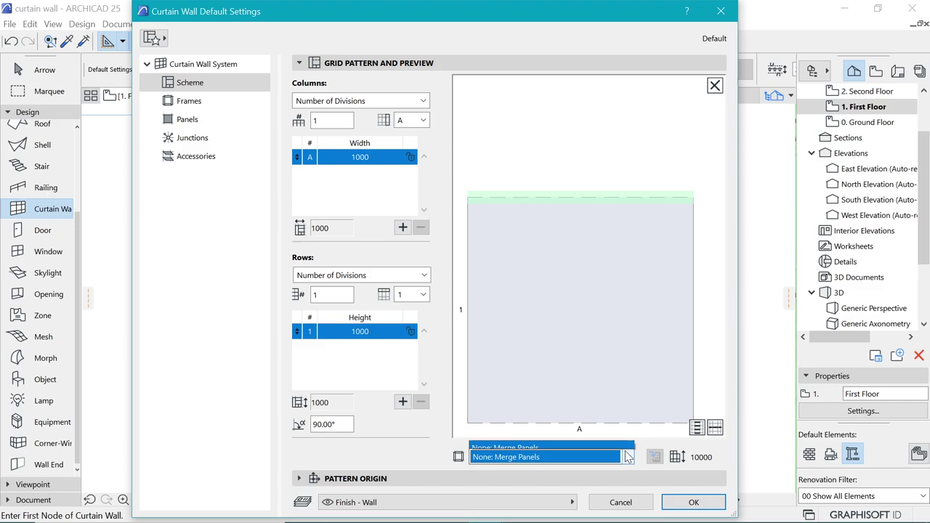
{"action": "left_click", "coordinate": [528, 377]}
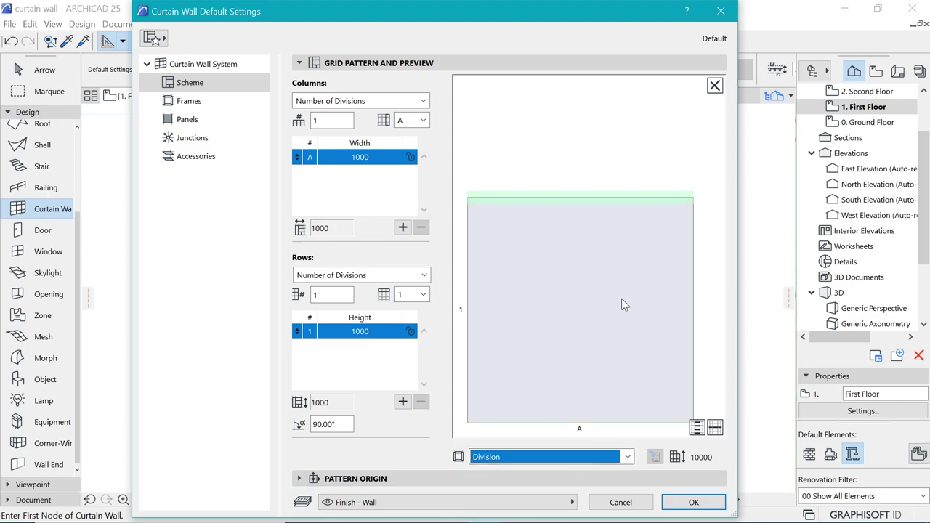
- Set the scheme's row height to 2380 and its column width to 10000
{"action": "left_click", "coordinate": [364, 161]}
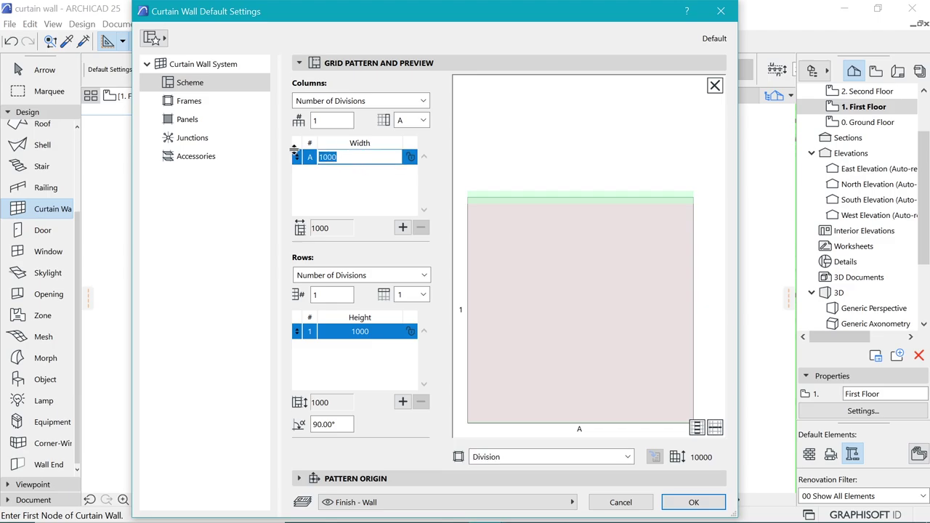
{"action": "left_click", "coordinate": [363, 331]}
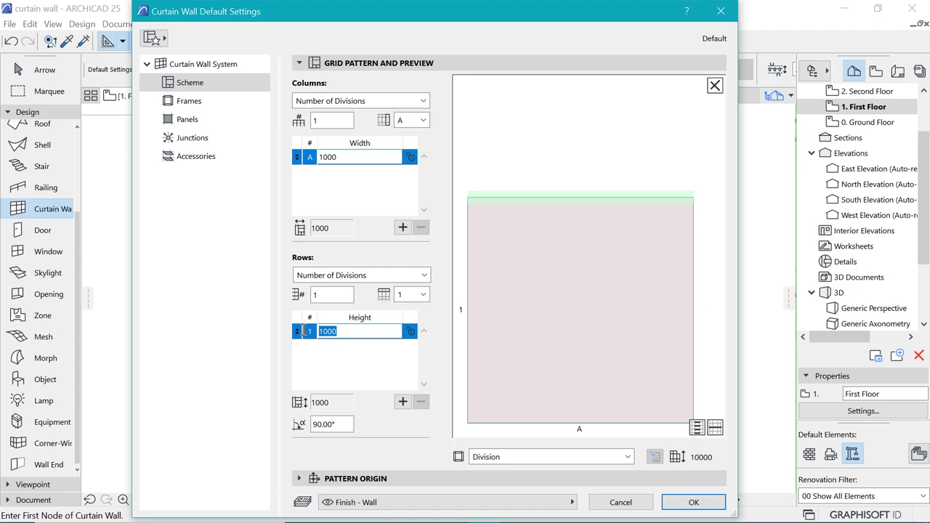
{"action": "type", "text": "2380"}
{"action": "key", "text": "Return"}
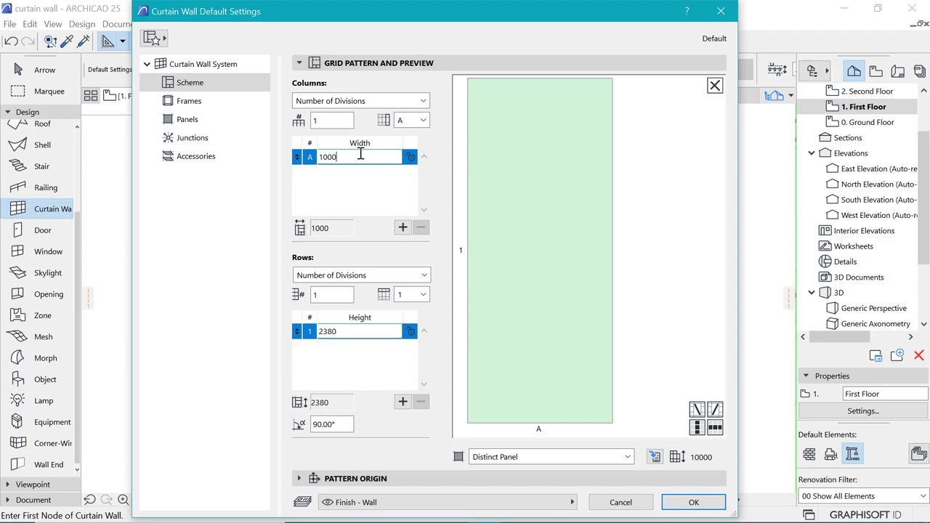
{"action": "left_click", "coordinate": [312, 163]}
{"action": "type", "text": "10"}
{"action": "key", "text": "Return"}
- Set the scheme's row height to 10000 and its column width to 2380
{"action": "key", "text": "ctrl+c"}
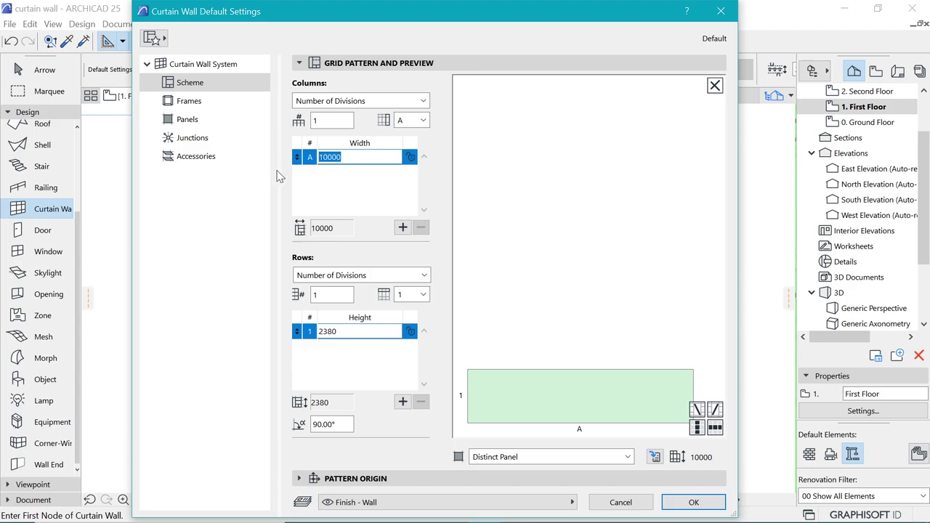
{"action": "left_click", "coordinate": [363, 332]}
{"action": "key", "text": "ctrl+v"}
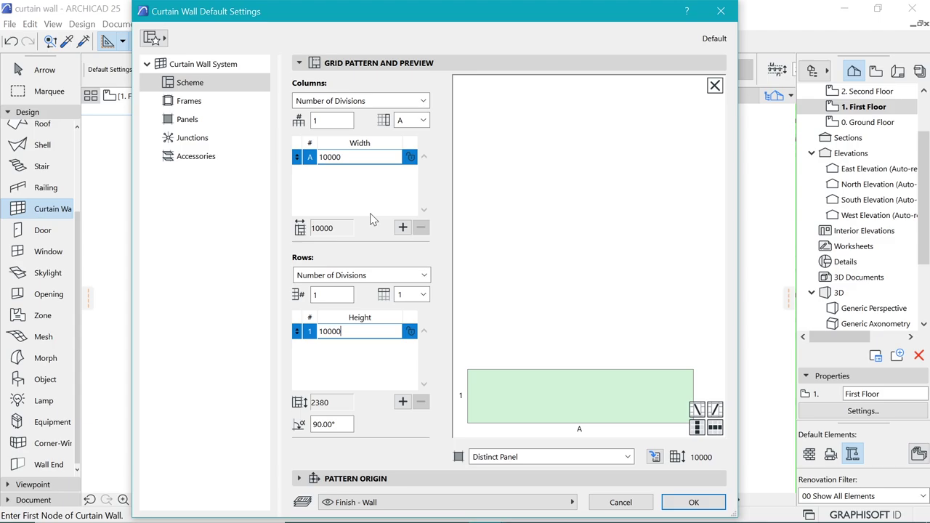
{"action": "left_click", "coordinate": [358, 158]}
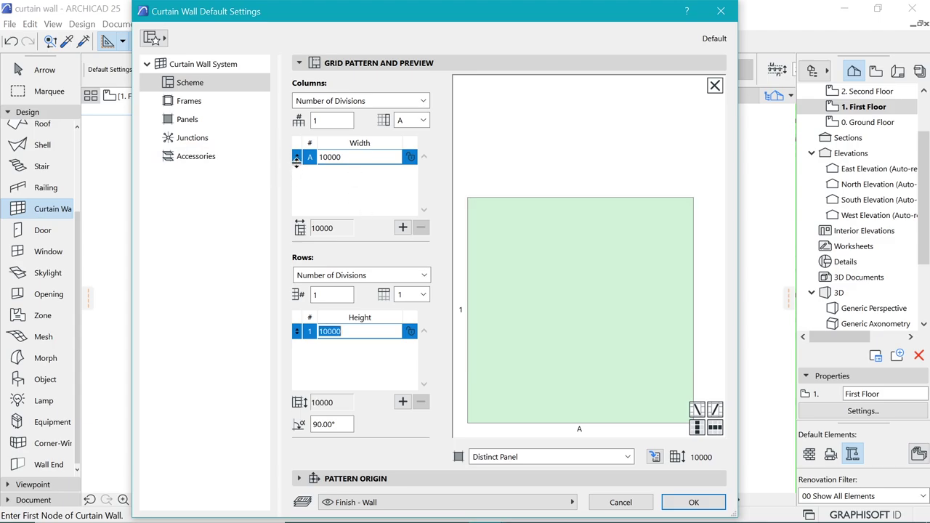
{"action": "left_click_drag", "start_coordinate": [365, 158], "coordinate": [286, 155]}
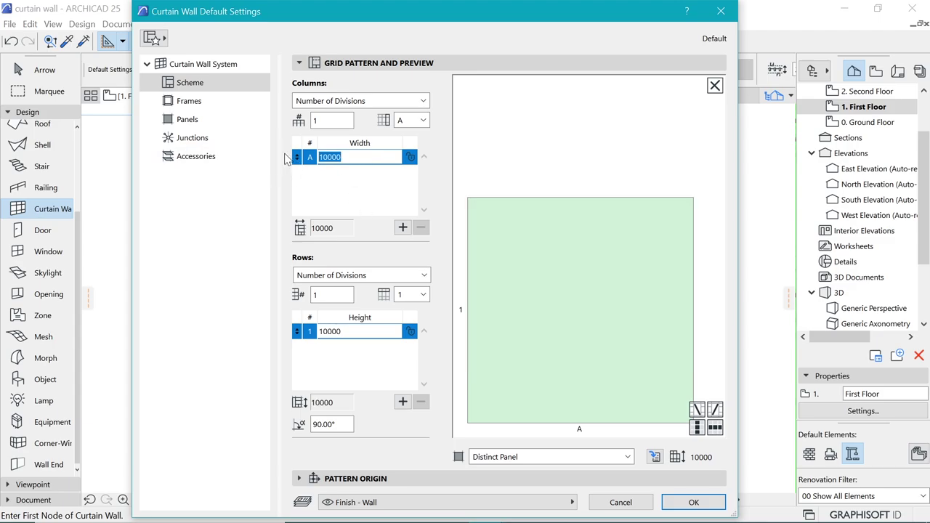
{"action": "type", "text": "2380"}
{"action": "key", "text": "Return"}
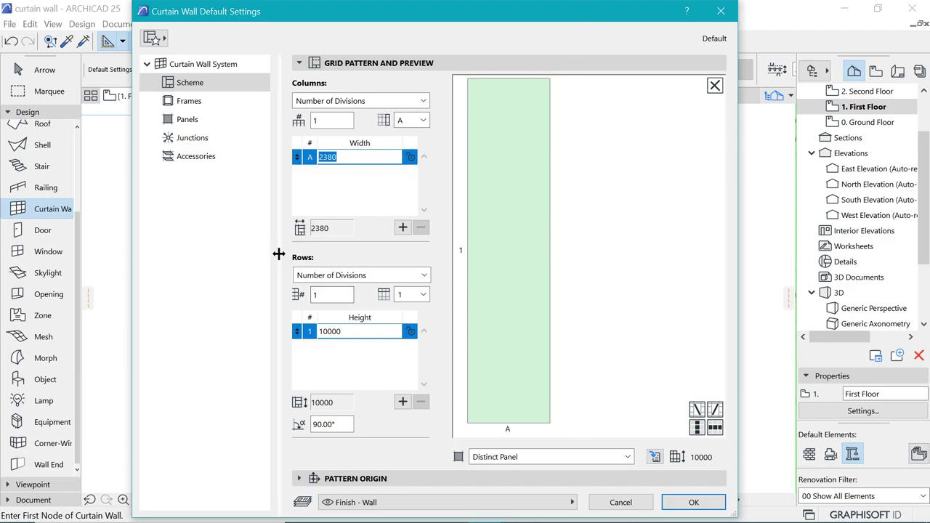
- Make both the Boundary Frame and the Corner Frame classes of the curtain wall Invisible
{"action": "left_click", "coordinate": [219, 111]}
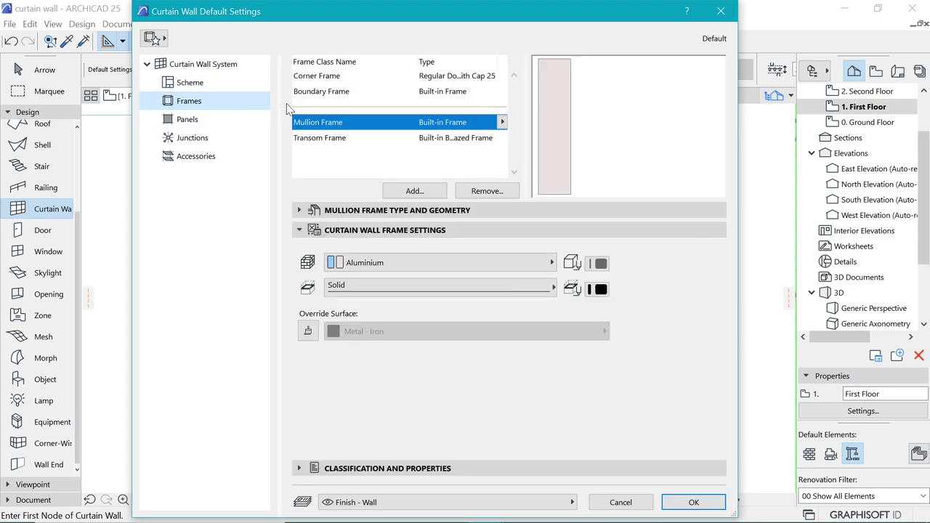
{"action": "left_click", "coordinate": [390, 123]}
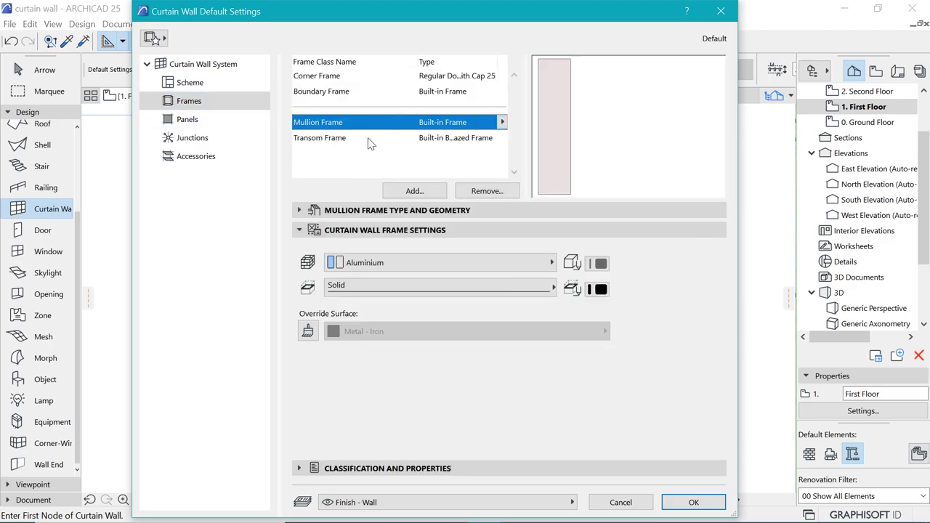
{"action": "left_click", "coordinate": [368, 139]}
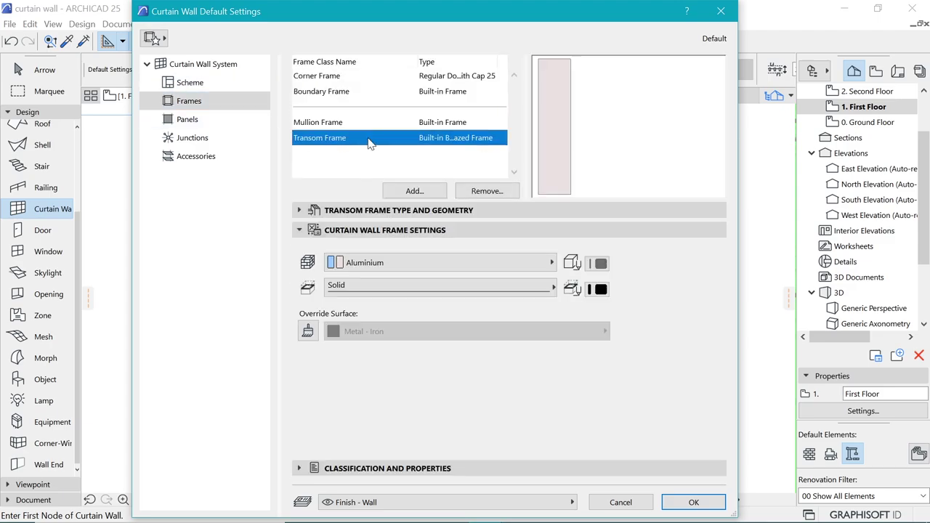
{"action": "left_click", "coordinate": [392, 93]}
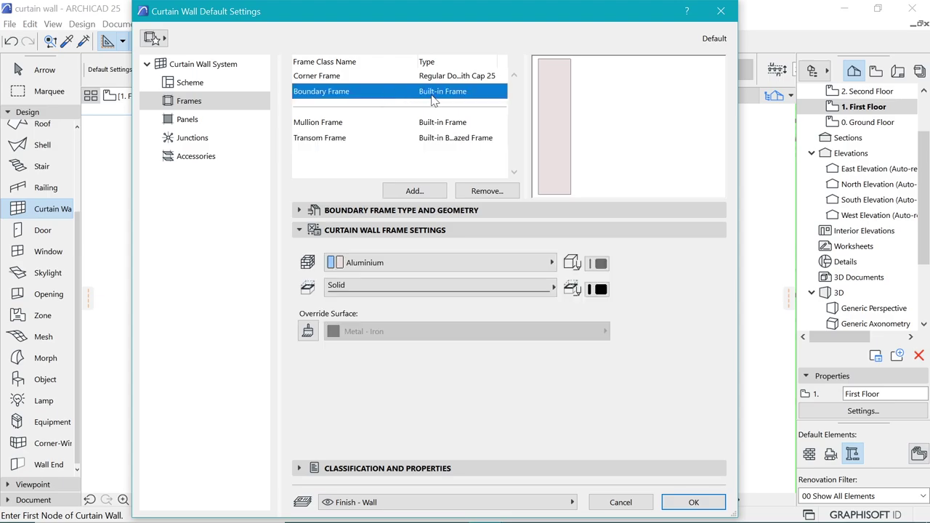
{"action": "left_click", "coordinate": [354, 210]}
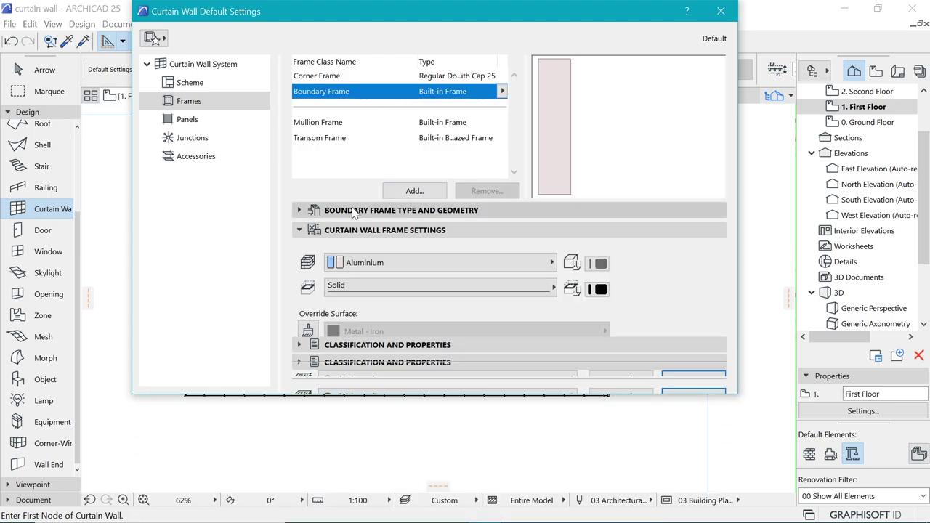
{"action": "left_click", "coordinate": [465, 233]}
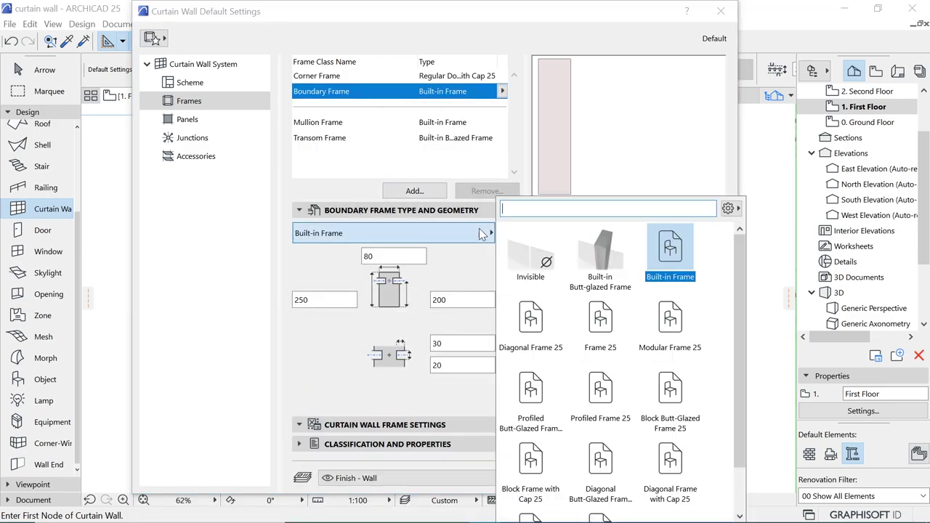
{"action": "left_click", "coordinate": [545, 254]}
{"action": "left_click", "coordinate": [432, 75]}
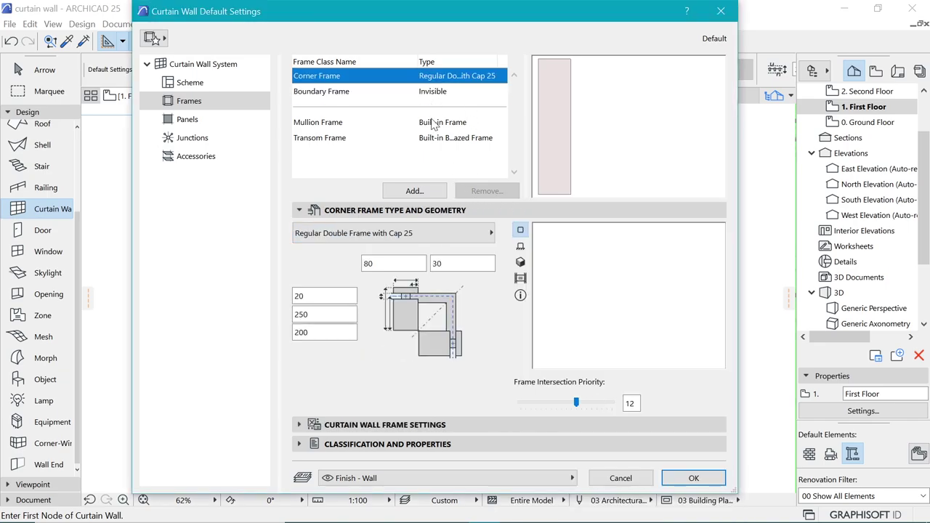
{"action": "left_click", "coordinate": [469, 234]}
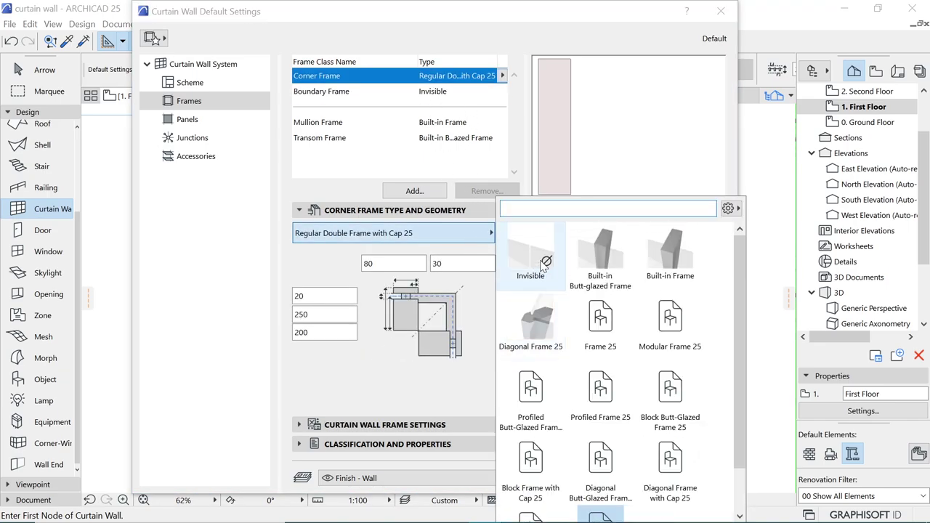
{"action": "left_click", "coordinate": [544, 263]}
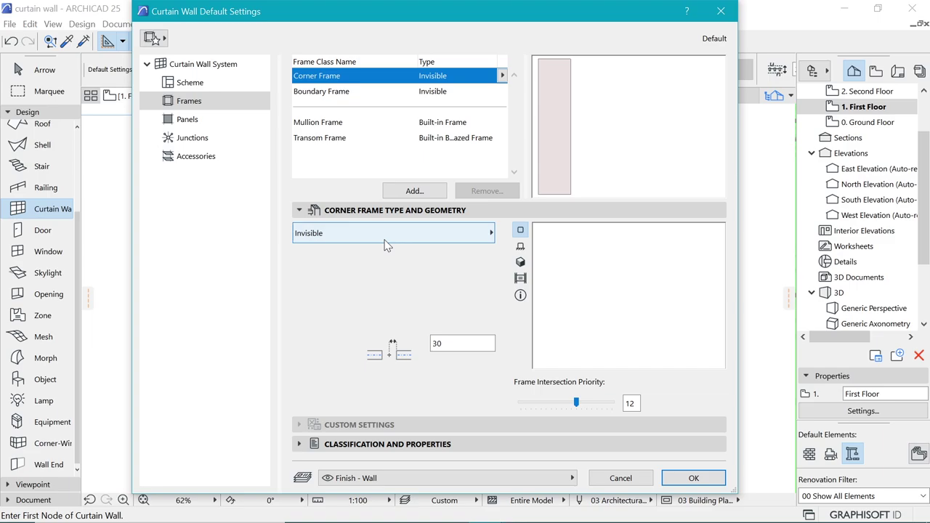
- Assign CW Custom Panel 25 with the panel name circular design cladding to the Distinct Panel class and accept the curtain wall settings
{"action": "left_click", "coordinate": [182, 122]}
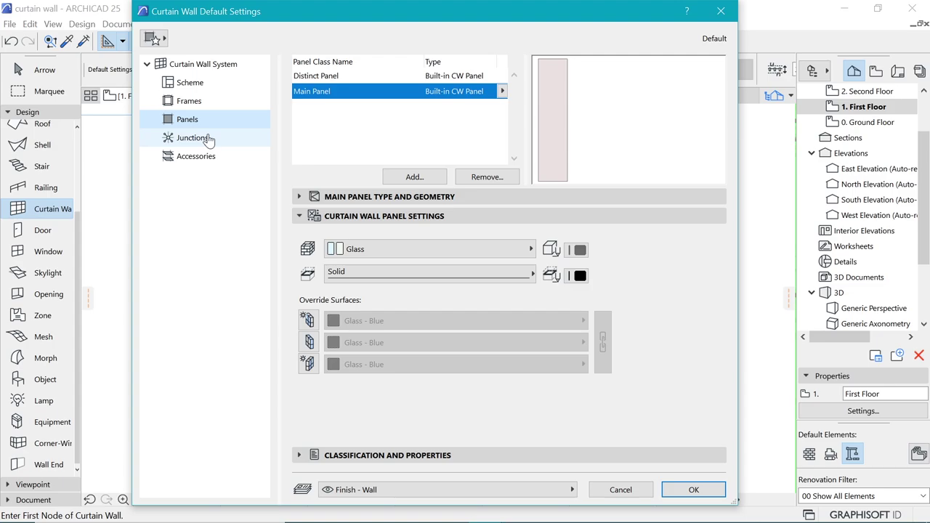
{"action": "left_click", "coordinate": [361, 76]}
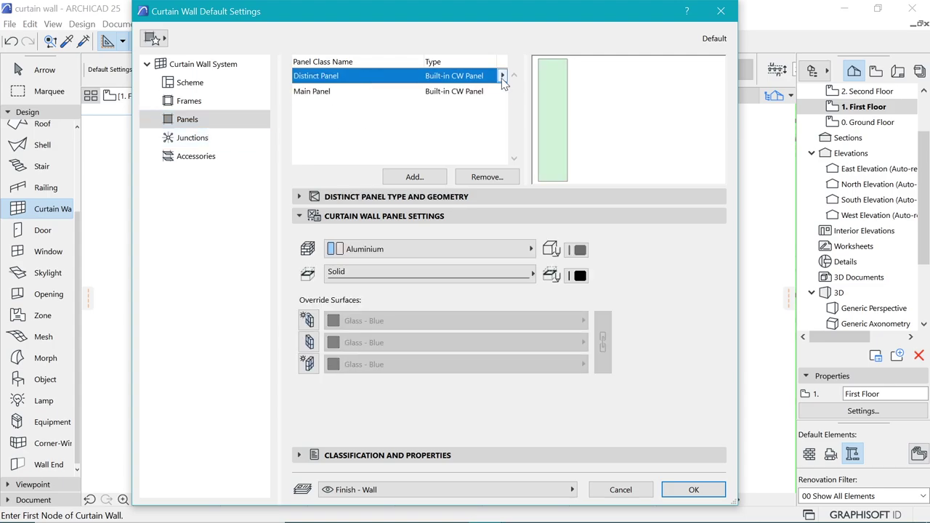
{"action": "left_click", "coordinate": [501, 76]}
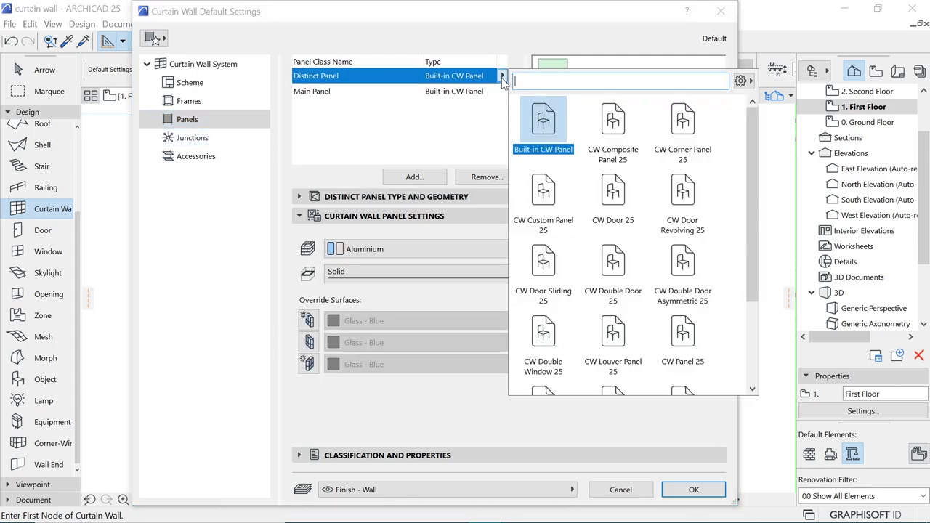
{"action": "left_click", "coordinate": [558, 227]}
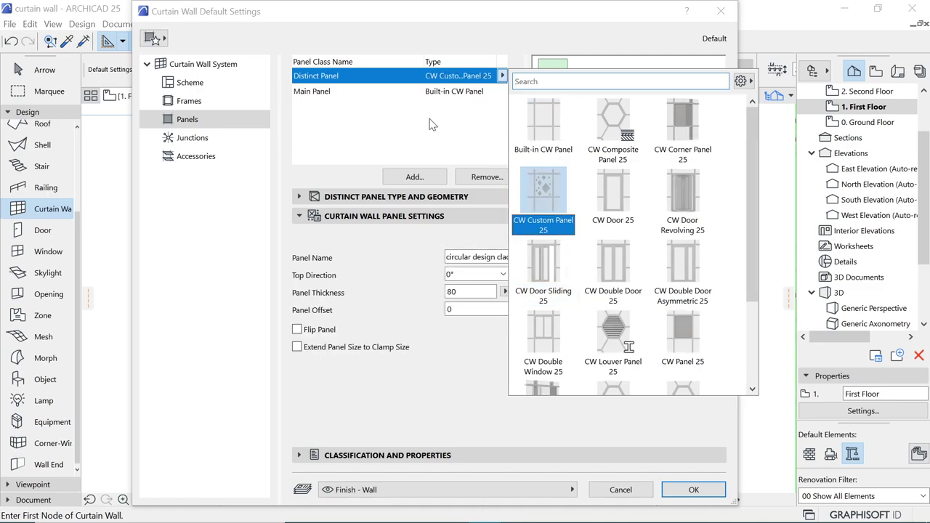
{"action": "left_click", "coordinate": [443, 137]}
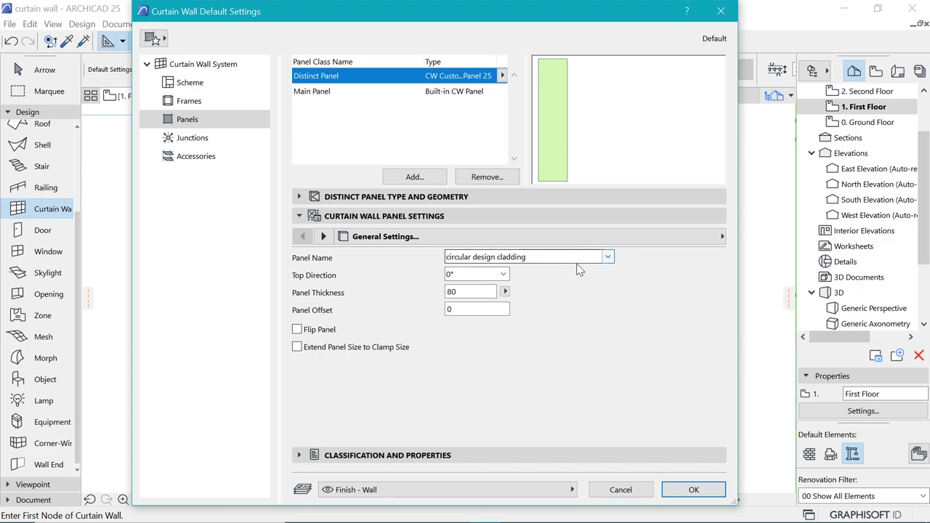
{"action": "left_click", "coordinate": [608, 258]}
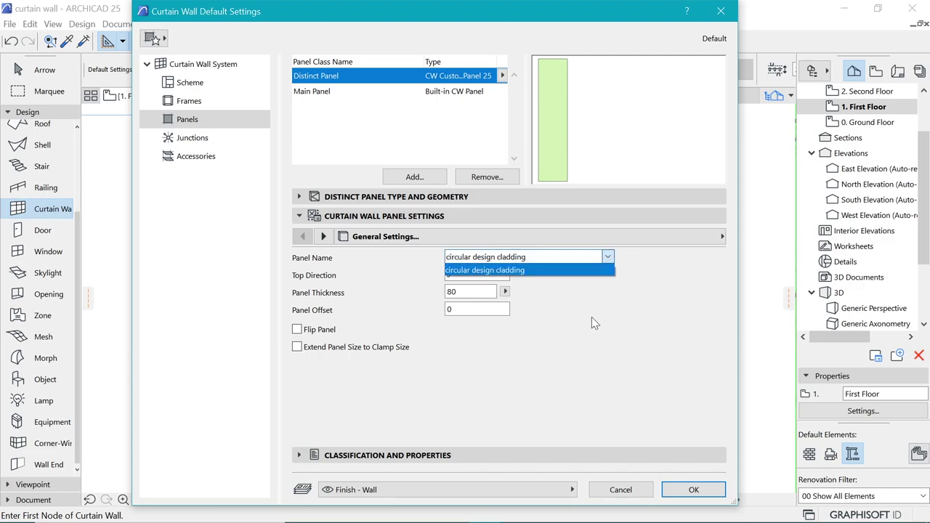
{"action": "left_click", "coordinate": [599, 271]}
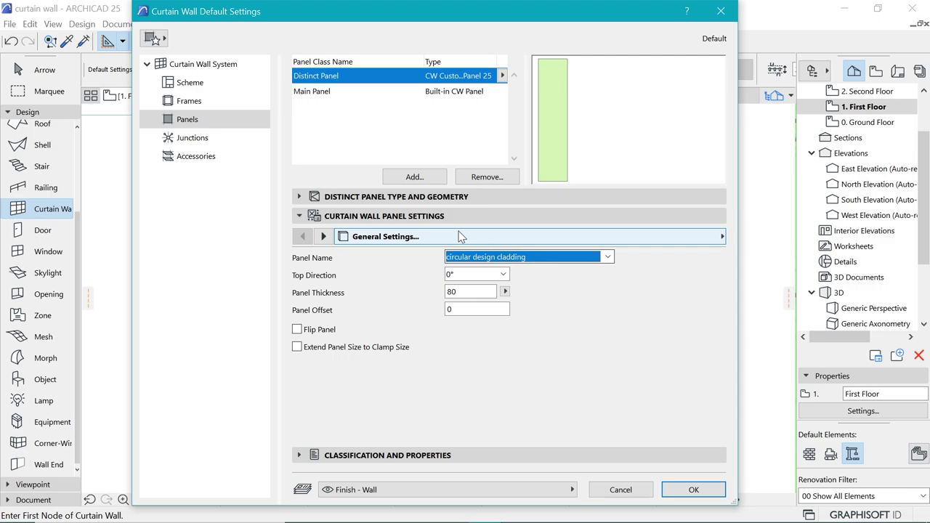
{"action": "left_click", "coordinate": [694, 490]}
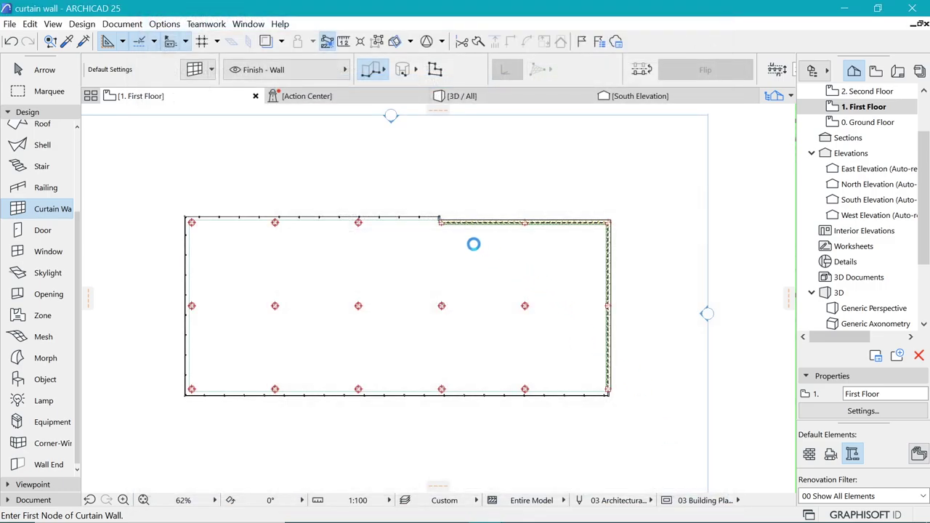
- Draw the first curtain wall segment, about 15050 long, along the north slab edge from the solid wall's start to the northwest corner
{"action": "left_click", "coordinate": [608, 390]}
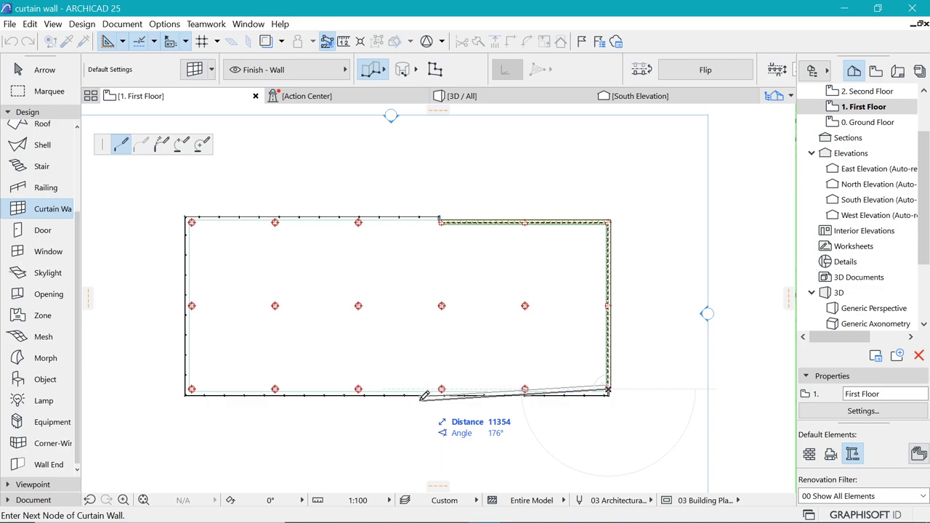
{"action": "key", "text": "Escape"}
{"action": "scroll", "coordinate": [407, 202], "scroll_direction": "up", "scroll_amount": 5}
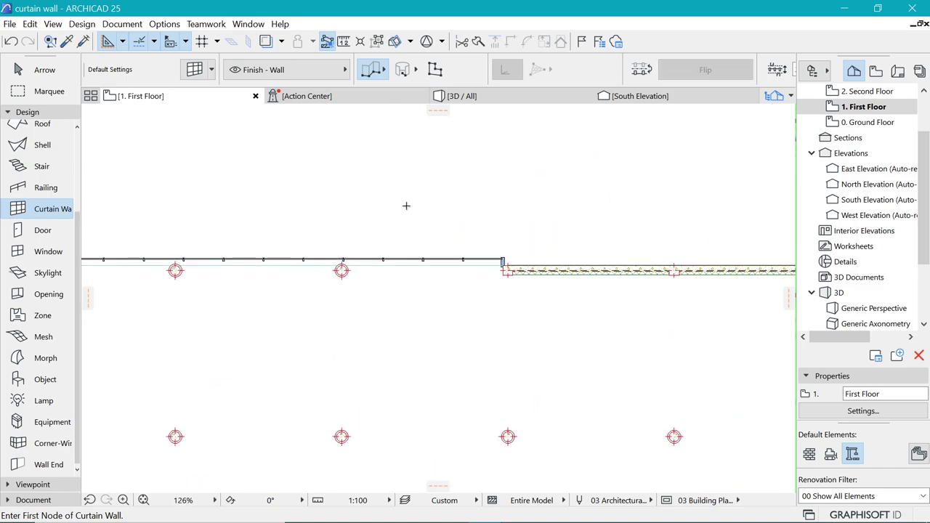
{"action": "left_click", "coordinate": [566, 295]}
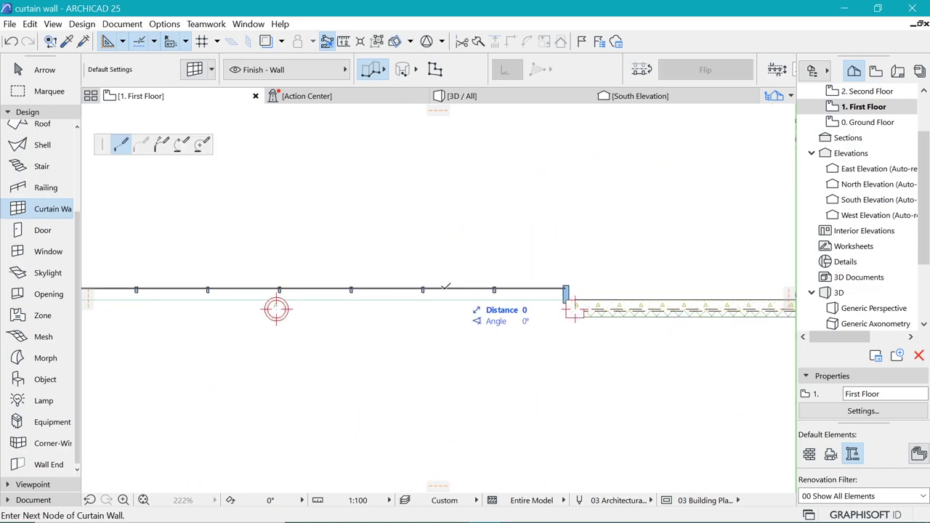
{"action": "scroll", "coordinate": [545, 255], "scroll_direction": "down", "scroll_amount": 2}
{"action": "scroll", "coordinate": [392, 267], "scroll_direction": "down", "scroll_amount": 4}
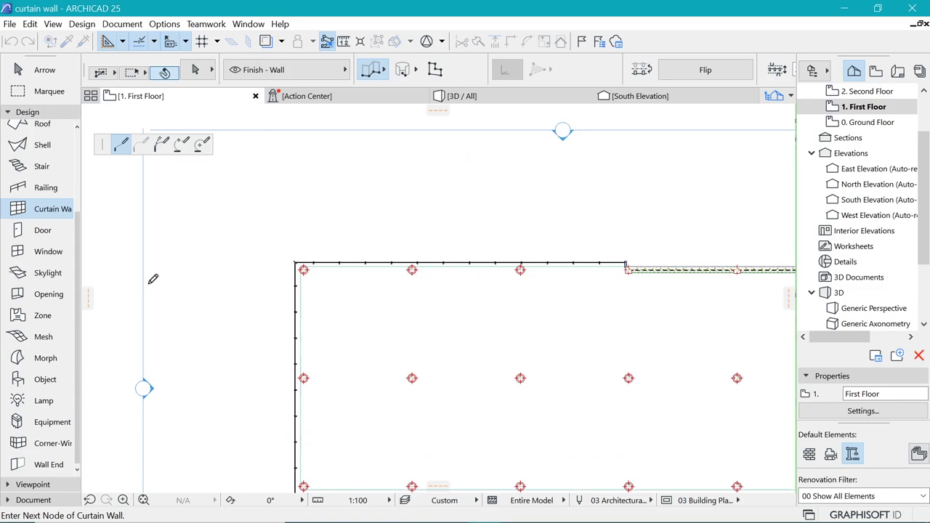
{"action": "scroll", "coordinate": [316, 262], "scroll_direction": "up", "scroll_amount": 5}
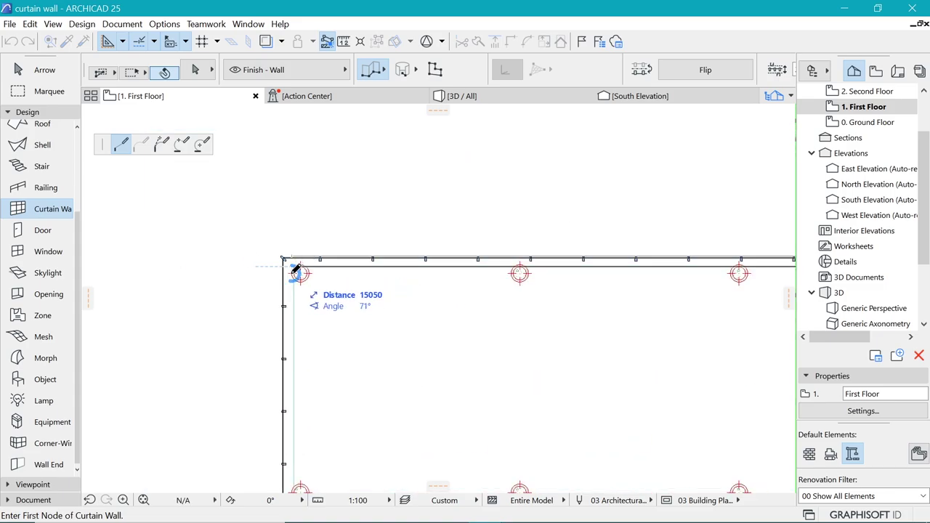
{"action": "left_click", "coordinate": [295, 268]}
- Continue the curtain wall about 10350 down the west side and about 25350 along the south side, finishing it with the panels facing outward
{"action": "scroll", "coordinate": [291, 201], "scroll_direction": "down", "scroll_amount": 3}
{"action": "scroll", "coordinate": [289, 399], "scroll_direction": "up", "scroll_amount": 4}
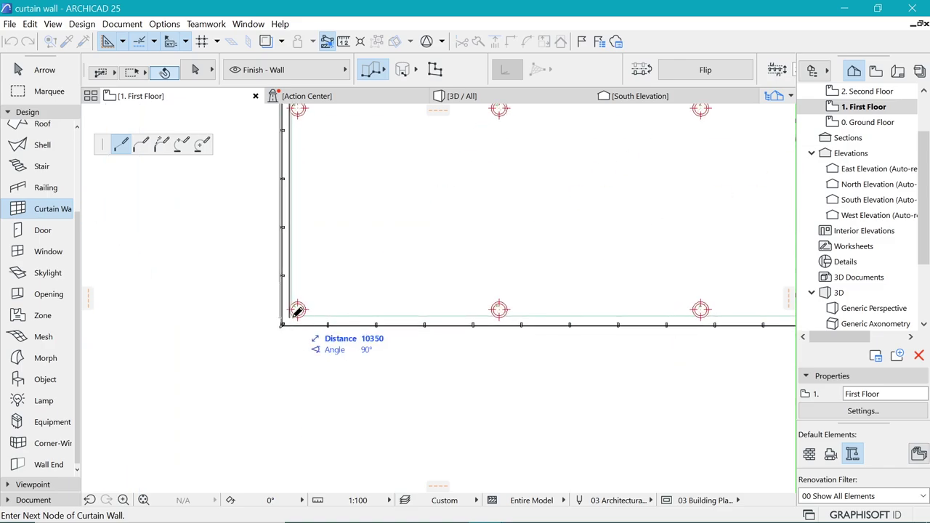
{"action": "left_click", "coordinate": [305, 312]}
{"action": "scroll", "coordinate": [287, 345], "scroll_direction": "down", "scroll_amount": 5}
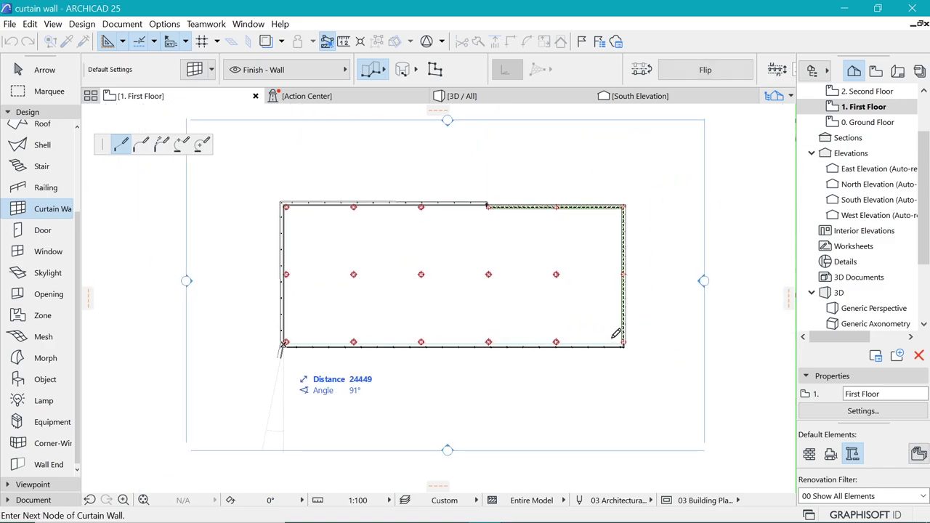
{"action": "scroll", "coordinate": [630, 356], "scroll_direction": "up", "scroll_amount": 5}
{"action": "scroll", "coordinate": [636, 339], "scroll_direction": "up", "scroll_amount": 2}
{"action": "left_click", "coordinate": [636, 340]}
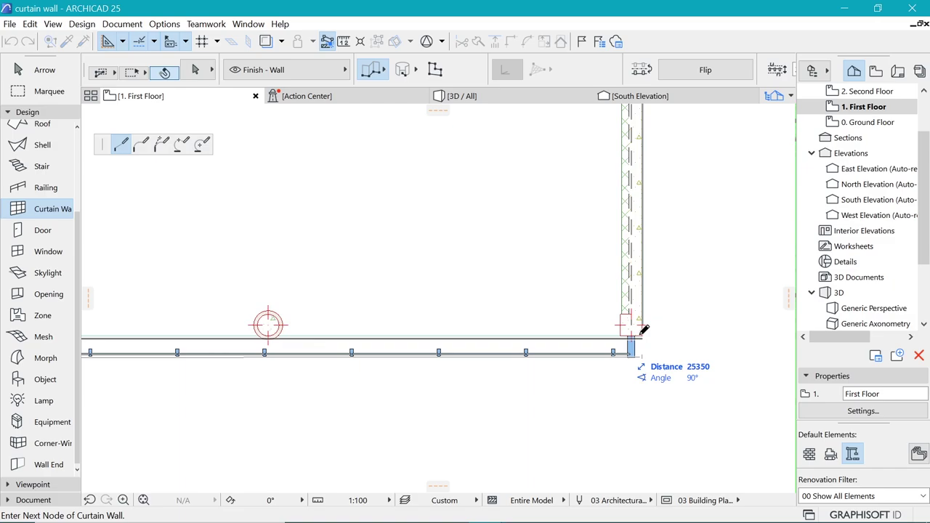
{"action": "key", "text": "Escape"}
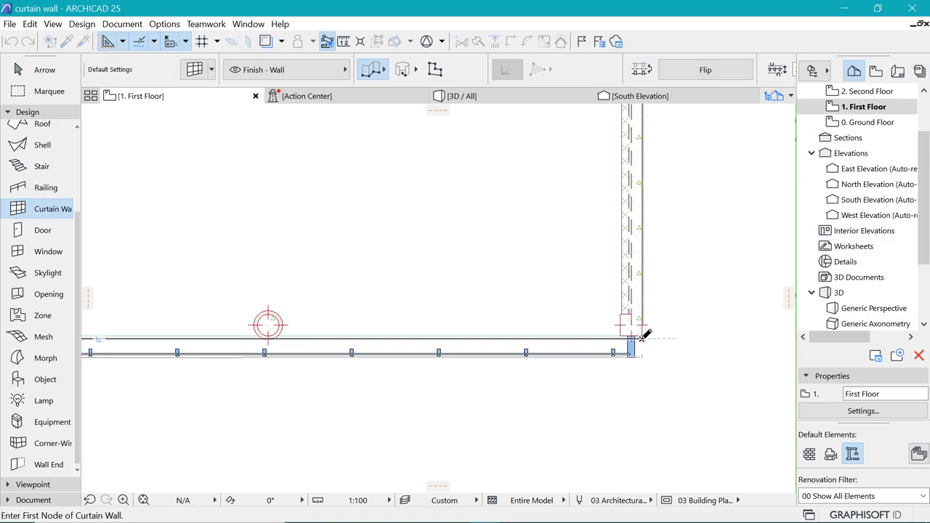
{"action": "left_click", "coordinate": [641, 336]}
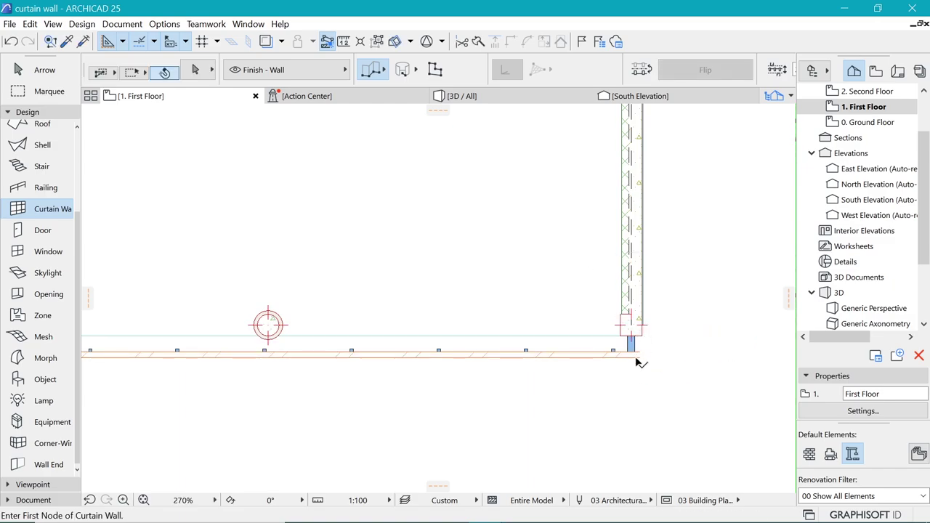
- Set the cladding curtain wall's reference line distance to panel center to 350
{"action": "left_click", "coordinate": [642, 355], "text": "shift"}
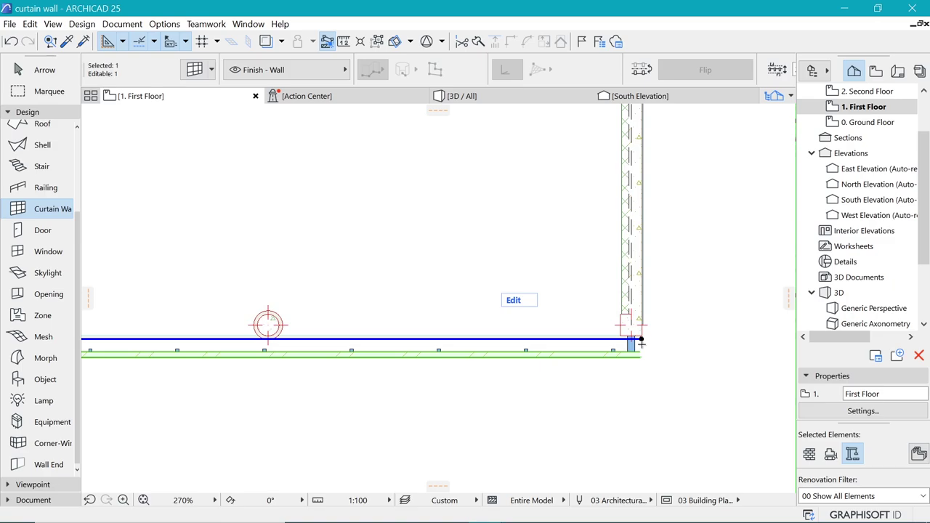
{"action": "scroll", "coordinate": [639, 333], "scroll_direction": "down", "scroll_amount": 5}
{"action": "scroll", "coordinate": [394, 180], "scroll_direction": "up", "scroll_amount": 7}
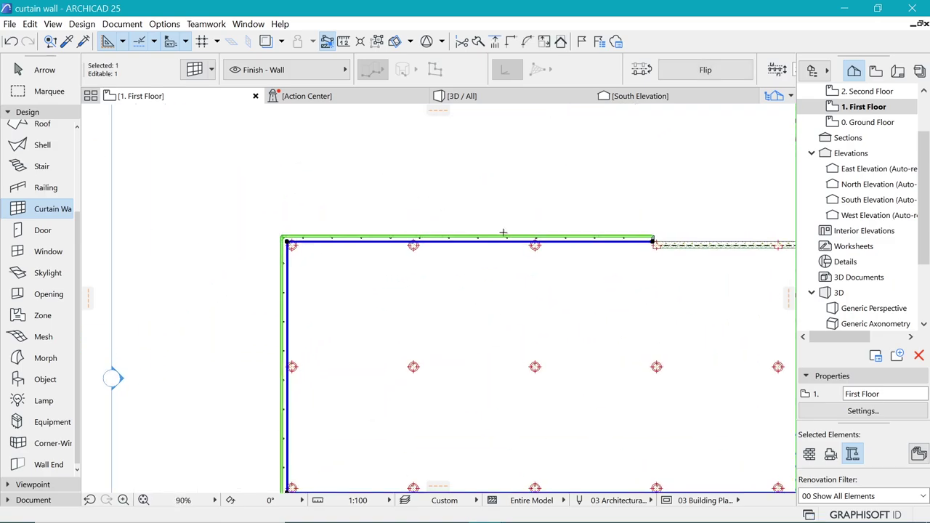
{"action": "scroll", "coordinate": [362, 231], "scroll_direction": "up", "scroll_amount": 1}
{"action": "scroll", "coordinate": [404, 194], "scroll_direction": "down", "scroll_amount": 2}
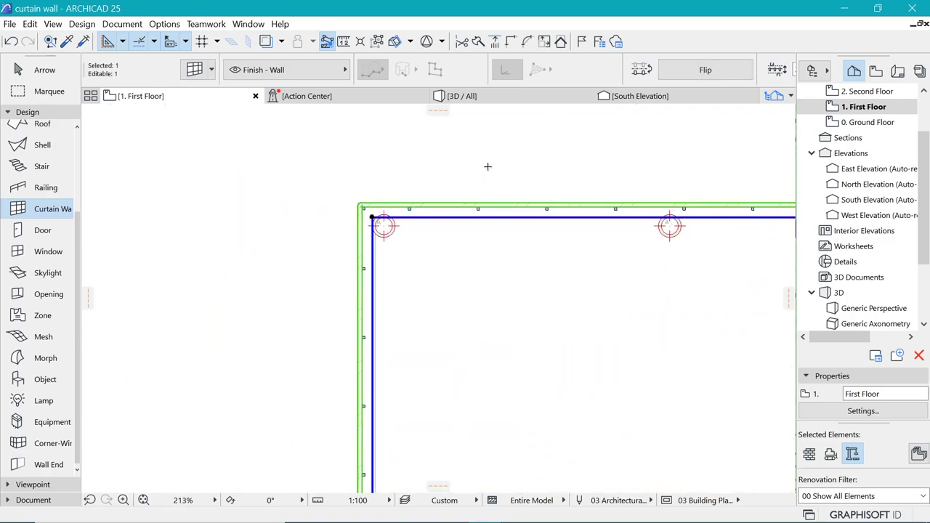
{"action": "scroll", "coordinate": [487, 166], "scroll_direction": "up", "scroll_amount": 1}
{"action": "scroll", "coordinate": [402, 215], "scroll_direction": "up", "scroll_amount": 3}
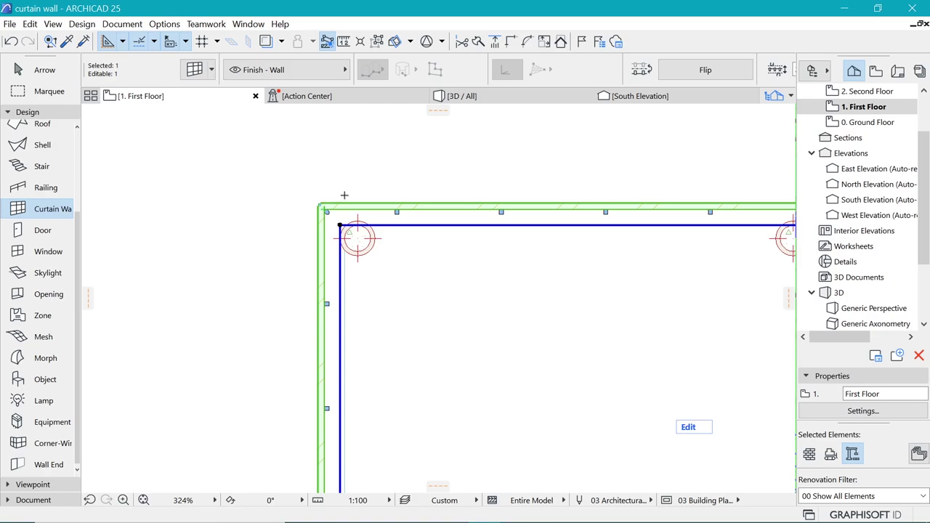
{"action": "key", "text": "ctrl+t"}
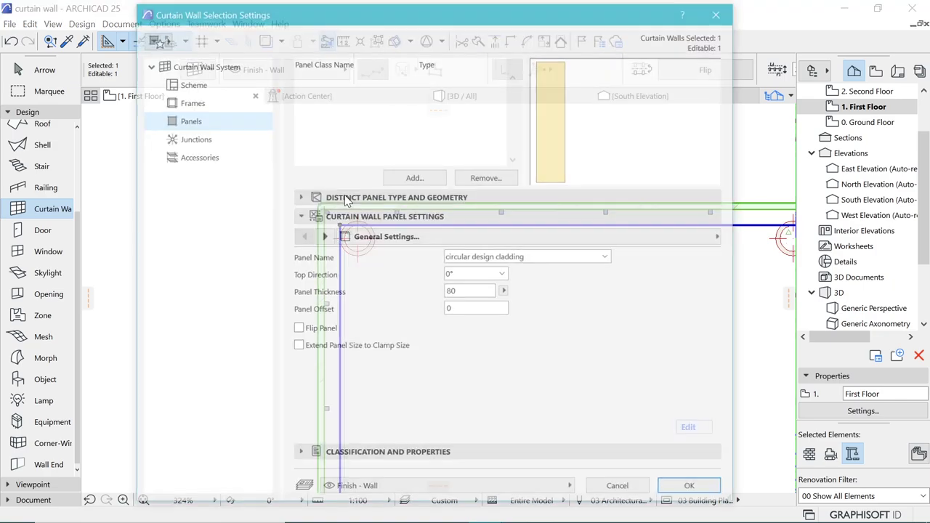
{"action": "left_click", "coordinate": [219, 71]}
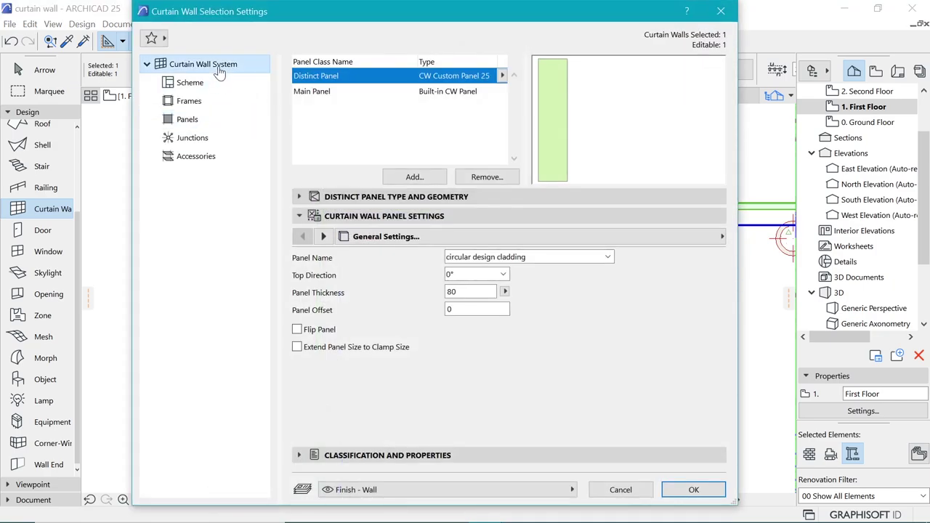
{"action": "double_click", "coordinate": [629, 191]}
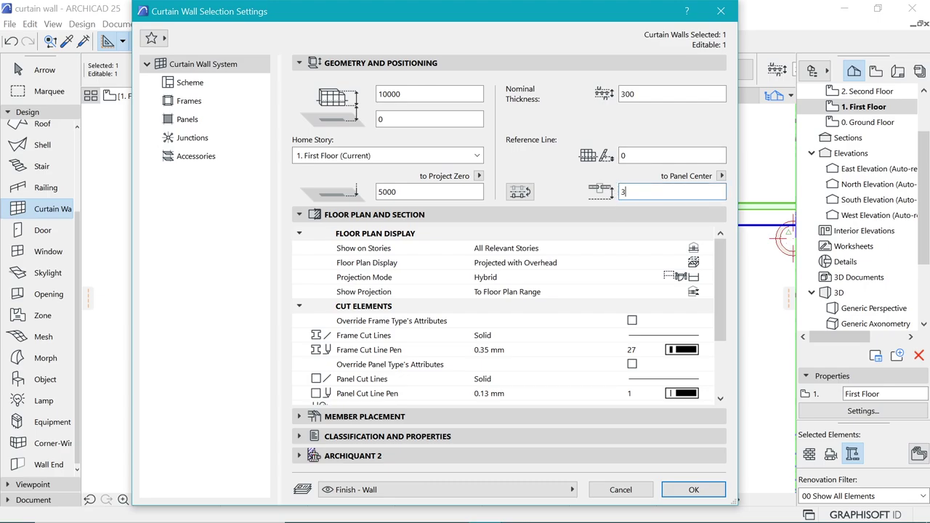
{"action": "type", "text": "350"}
{"action": "key", "text": "Return"}
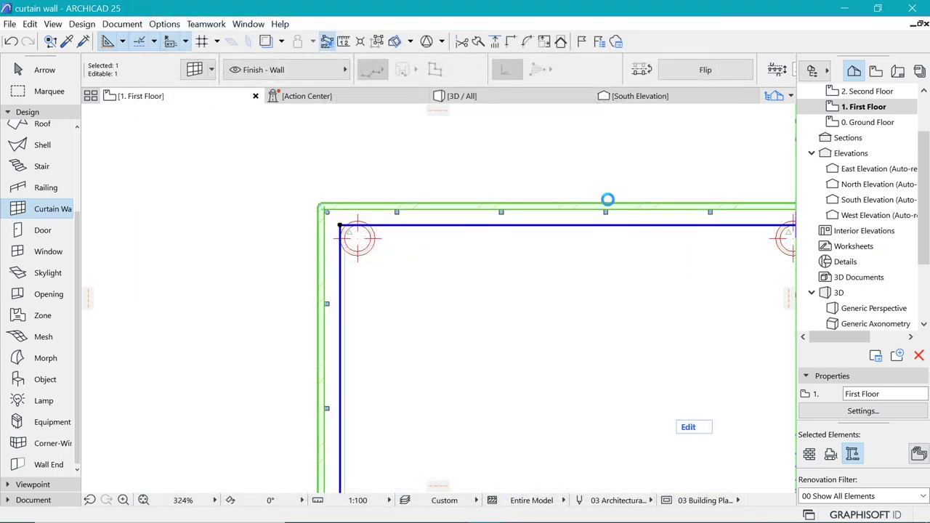
- Set the cladding curtain wall's reference line distance to panel center to 450 and deselect the wall
{"action": "scroll", "coordinate": [340, 211], "scroll_direction": "up", "scroll_amount": 2}
{"action": "scroll", "coordinate": [340, 212], "scroll_direction": "up", "scroll_amount": 3}
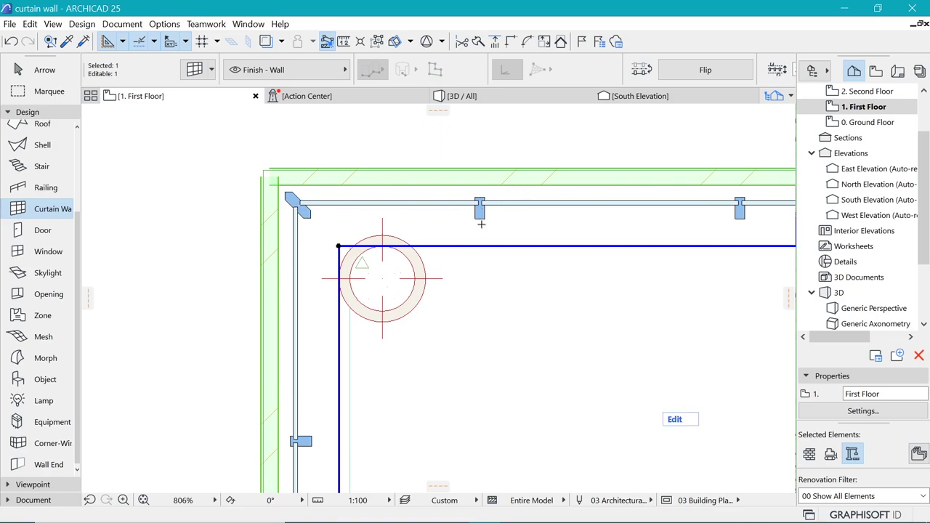
{"action": "scroll", "coordinate": [371, 212], "scroll_direction": "down", "scroll_amount": 1}
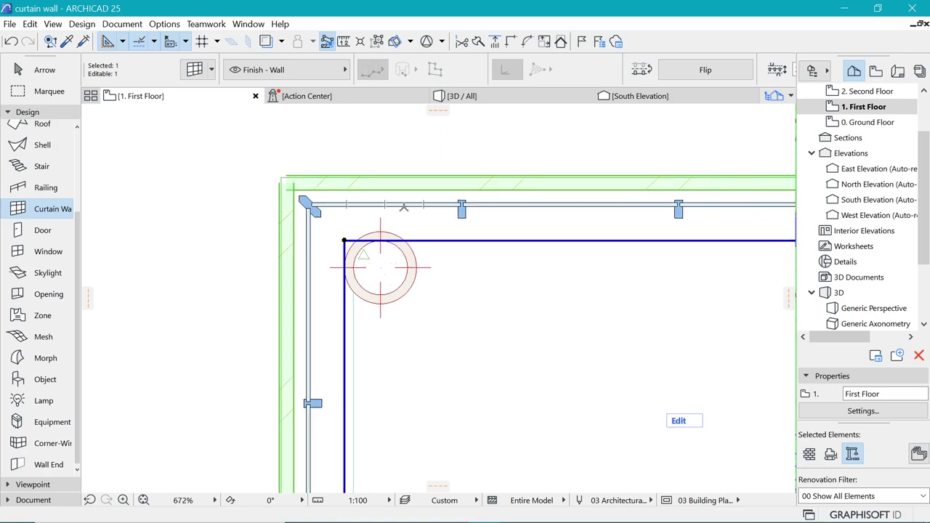
{"action": "double_click", "coordinate": [411, 179]}
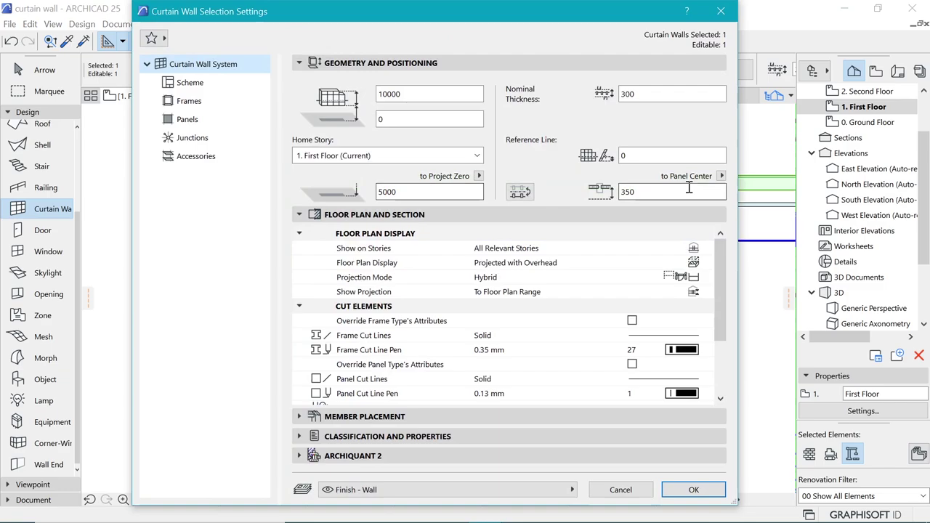
{"action": "type", "text": "40"}
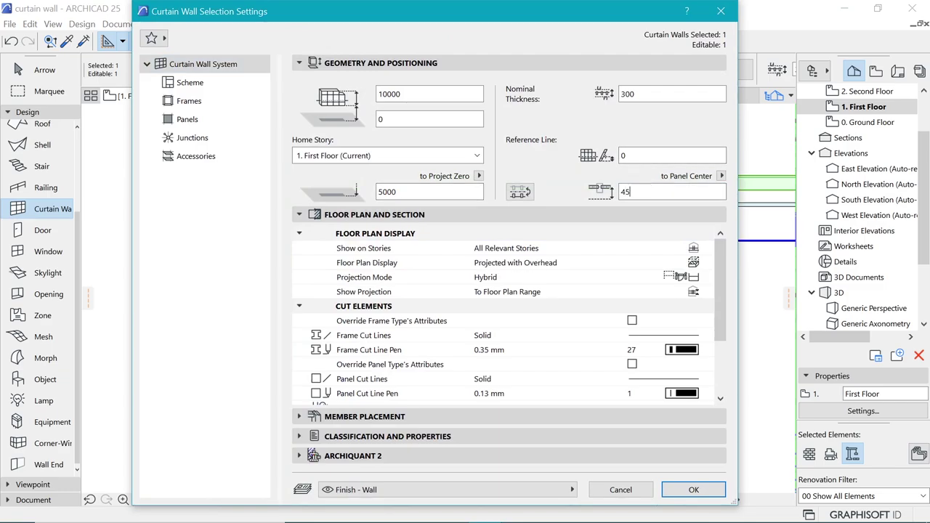
{"action": "key", "text": "Return"}
{"action": "key", "text": "Escape"}
{"action": "scroll", "coordinate": [279, 194], "scroll_direction": "down", "scroll_amount": 15}
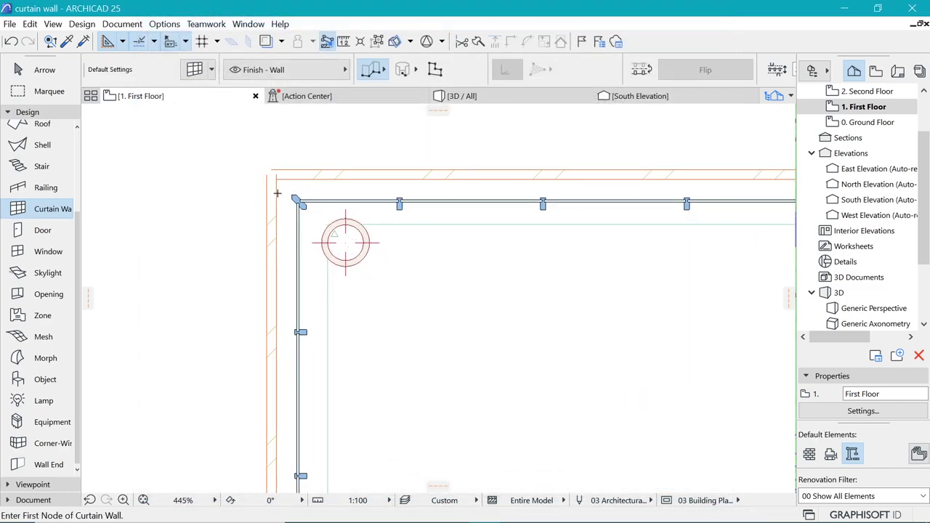
{"action": "scroll", "coordinate": [379, 180], "scroll_direction": "up", "scroll_amount": 2}
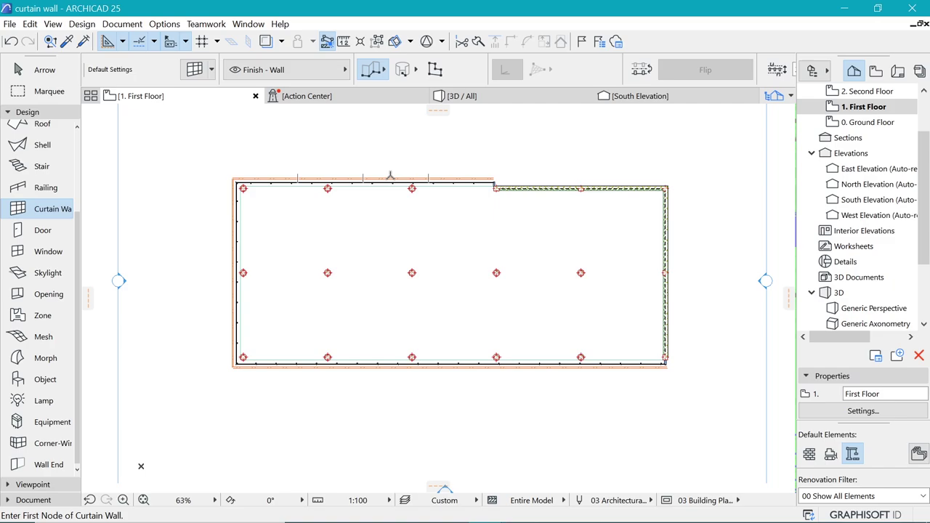
{"action": "scroll", "coordinate": [400, 210], "scroll_direction": "up", "scroll_amount": 1}
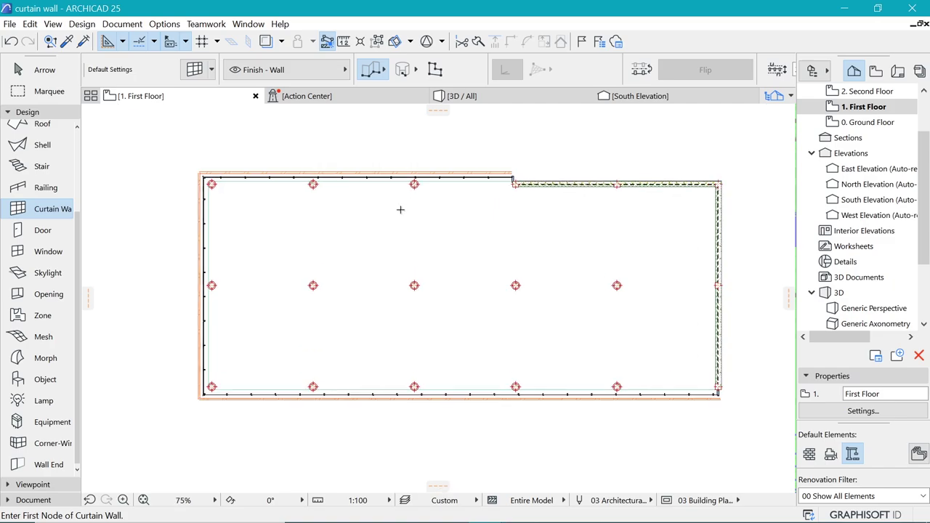
- Inspect the building in the 3D view and set the cladding curtain wall's scheme columns to Fixed Sizes
{"action": "left_click", "coordinate": [505, 98]}
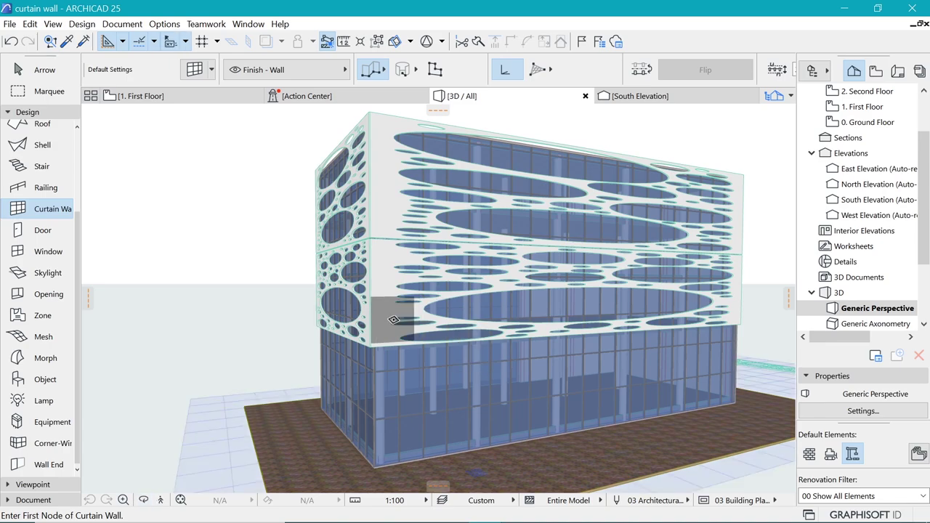
{"action": "middle_click_drag", "start_coordinate": [398, 305], "coordinate": [544, 318], "text": "shift"}
{"action": "scroll", "coordinate": [548, 322], "scroll_direction": "up", "scroll_amount": 3}
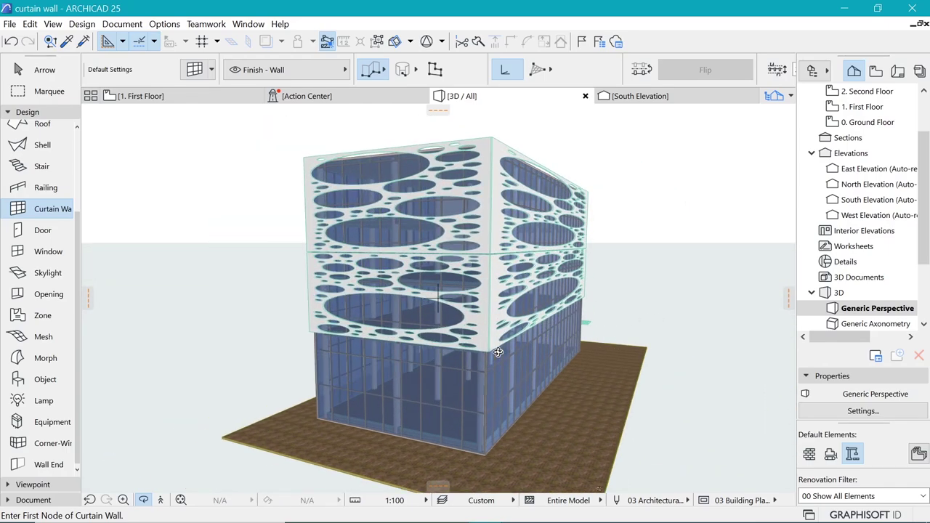
{"action": "left_click_drag", "start_coordinate": [438, 299], "coordinate": [329, 337]}
{"action": "middle_click_drag", "start_coordinate": [329, 336], "coordinate": [391, 332], "text": "shift"}
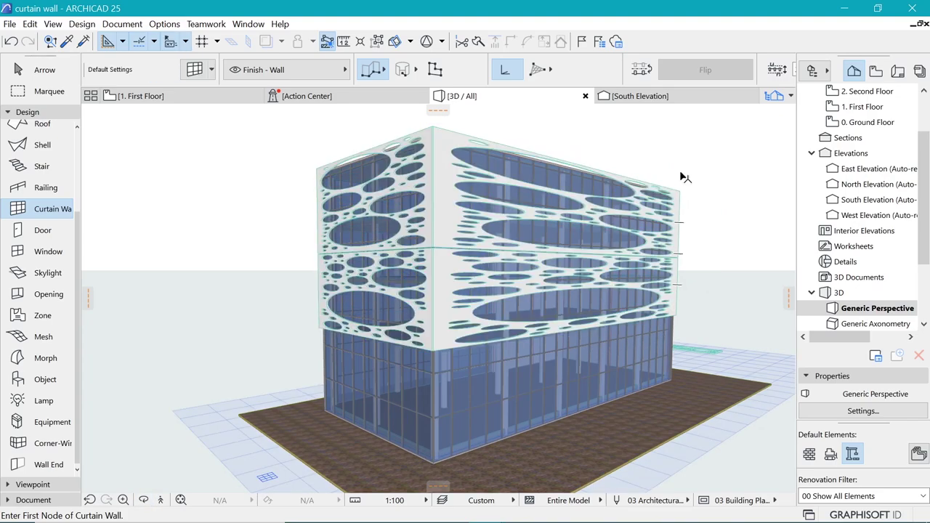
{"action": "left_click", "coordinate": [678, 190], "text": "shift"}
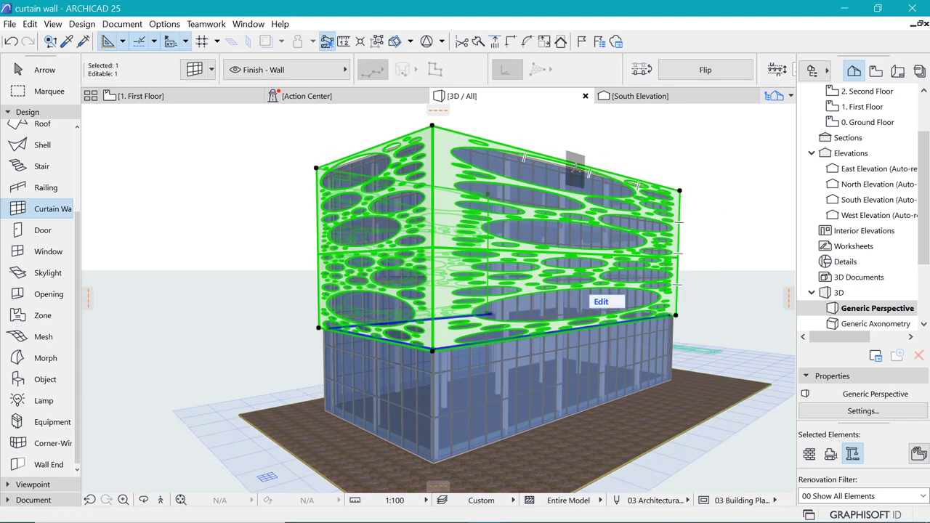
{"action": "key", "text": "ctrl+t"}
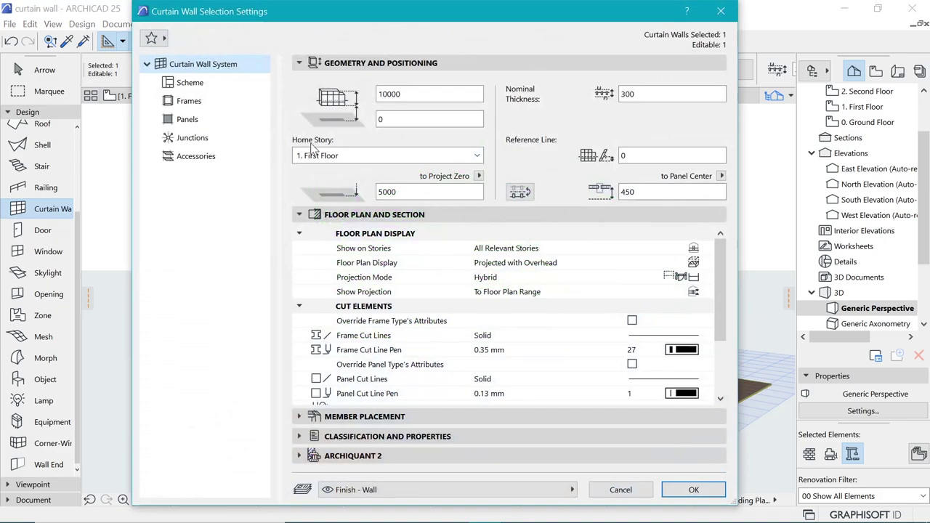
{"action": "left_click", "coordinate": [189, 83]}
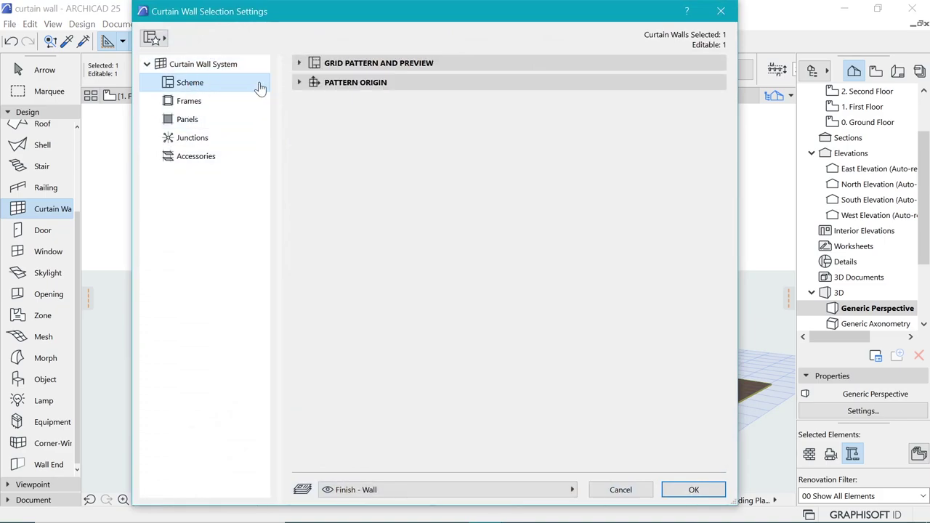
{"action": "left_click", "coordinate": [300, 63]}
{"action": "left_click", "coordinate": [356, 101]}
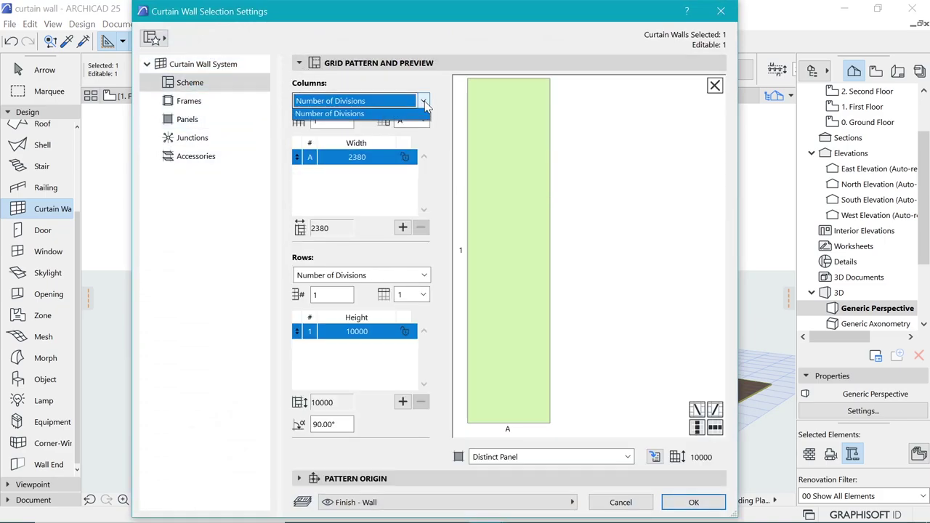
{"action": "left_click", "coordinate": [354, 116]}
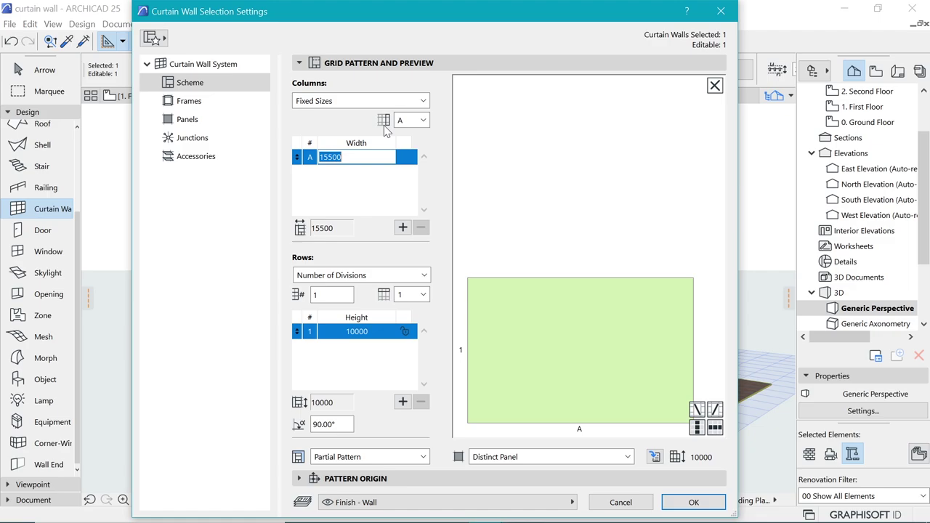
- Set the scheme rows to Fixed Sizes at 10000 high and the column width to 2380
{"action": "left_click", "coordinate": [423, 276]}
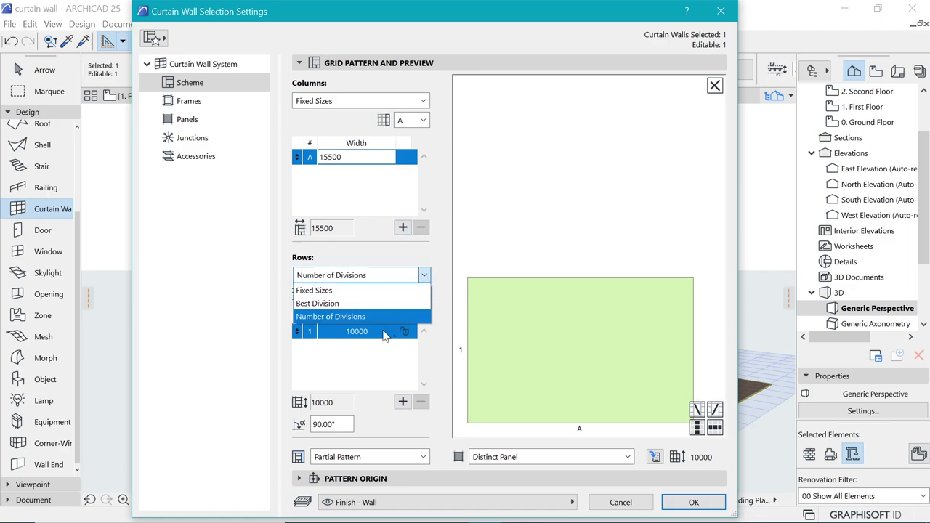
{"action": "left_click", "coordinate": [348, 292]}
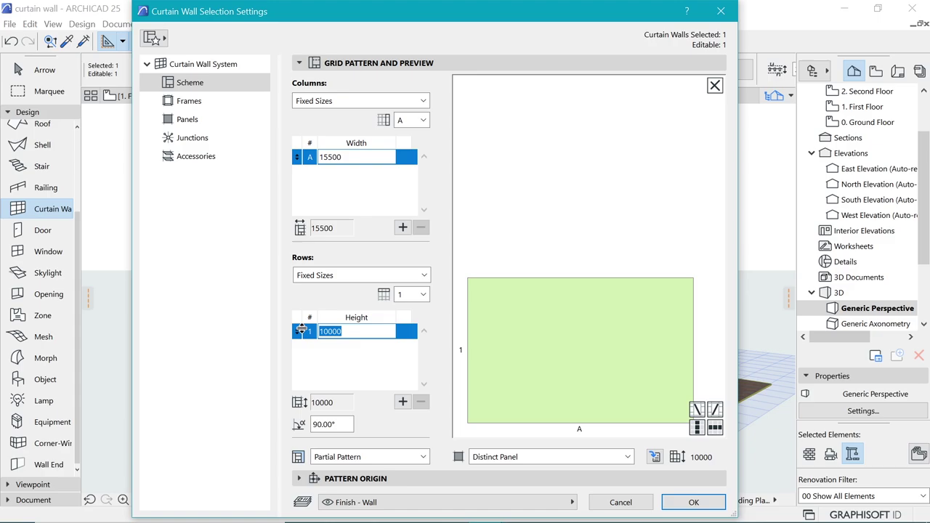
{"action": "type", "text": "10"}
{"action": "double_click", "coordinate": [336, 157]}
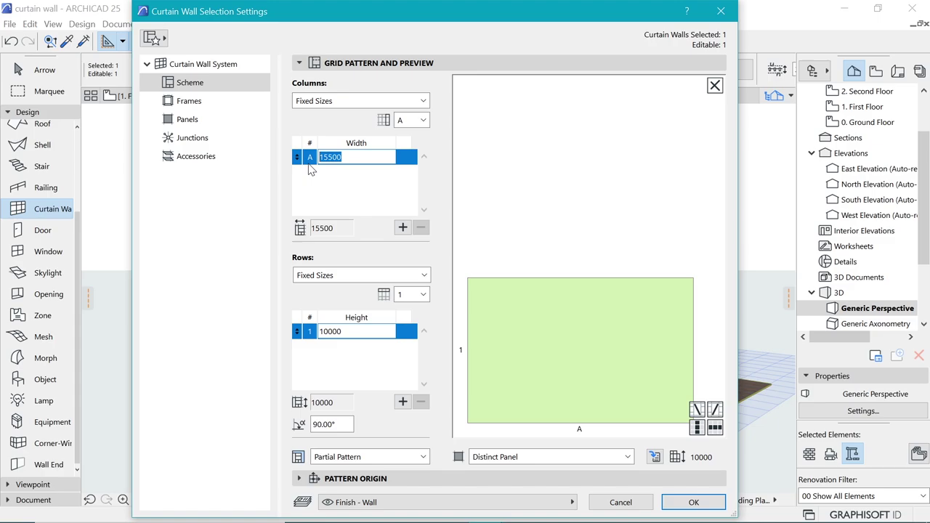
{"action": "type", "text": "2380"}
{"action": "key", "text": "Return"}
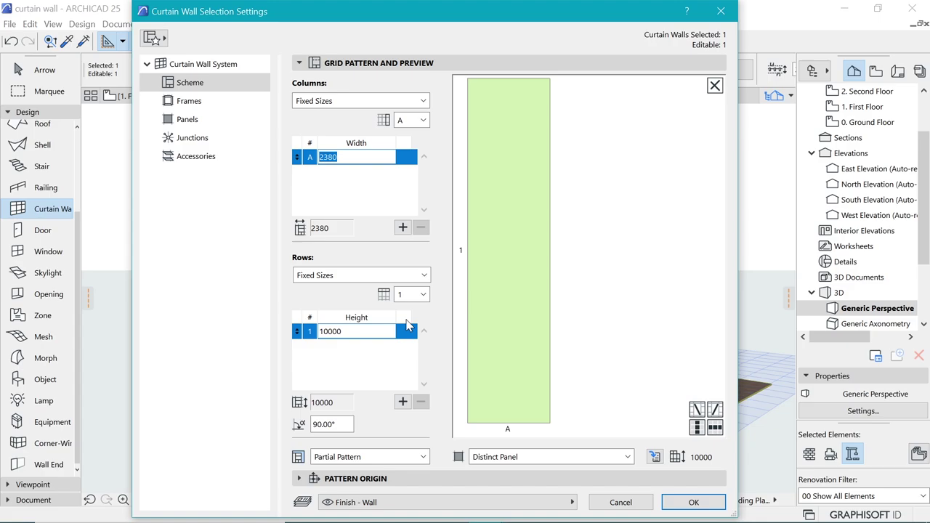
- Assign the Division frame class to the grid pattern's vertical and horizontal lines and accept the curtain wall settings
{"action": "left_click", "coordinate": [550, 408]}
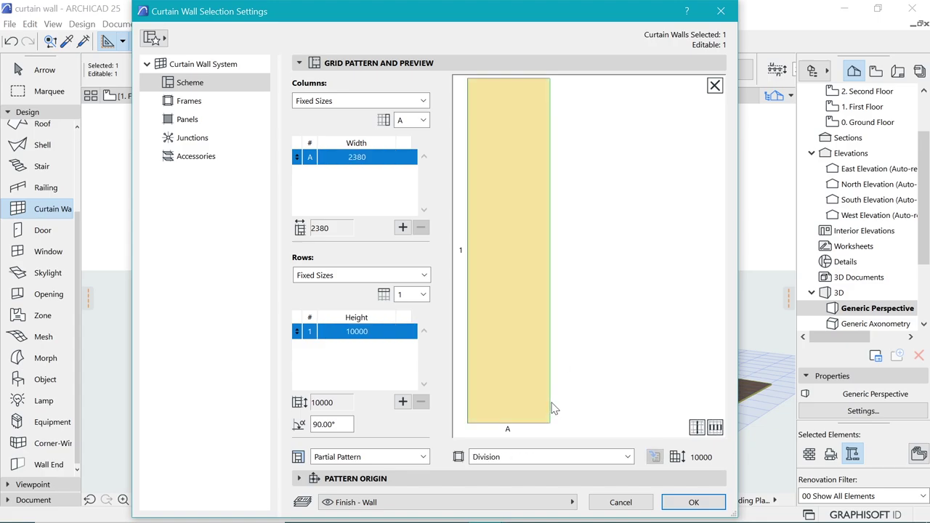
{"action": "left_click", "coordinate": [569, 457]}
{"action": "left_click", "coordinate": [529, 377]}
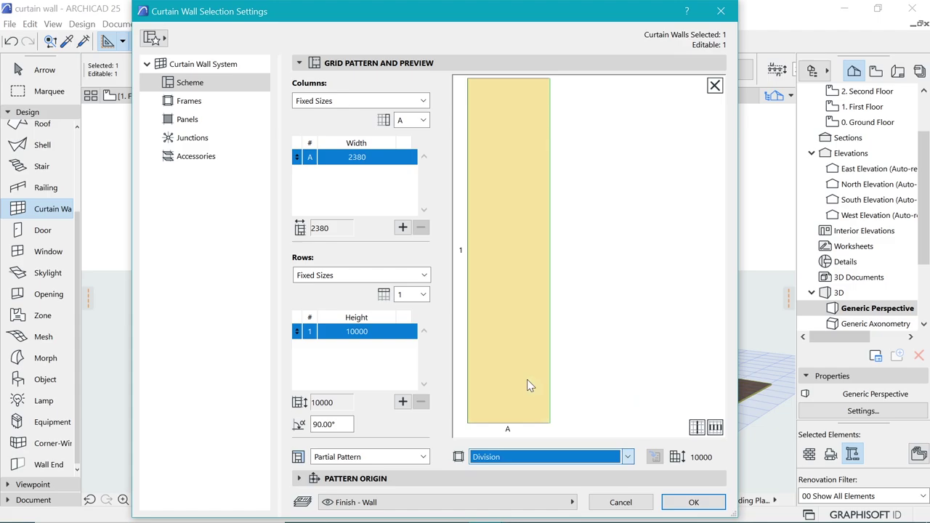
{"action": "left_click", "coordinate": [501, 81]}
{"action": "left_click", "coordinate": [496, 80]}
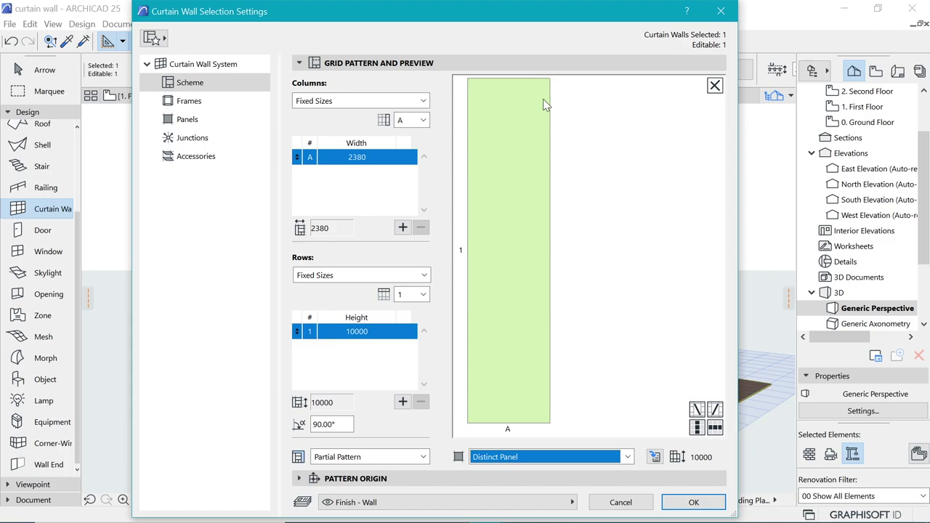
{"action": "left_click", "coordinate": [534, 80]}
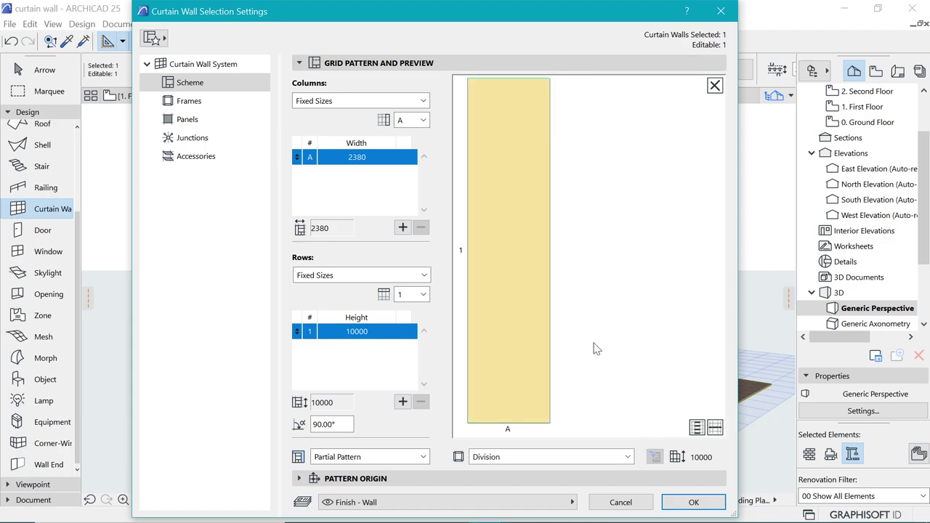
{"action": "left_click", "coordinate": [595, 457]}
{"action": "left_click", "coordinate": [556, 377]}
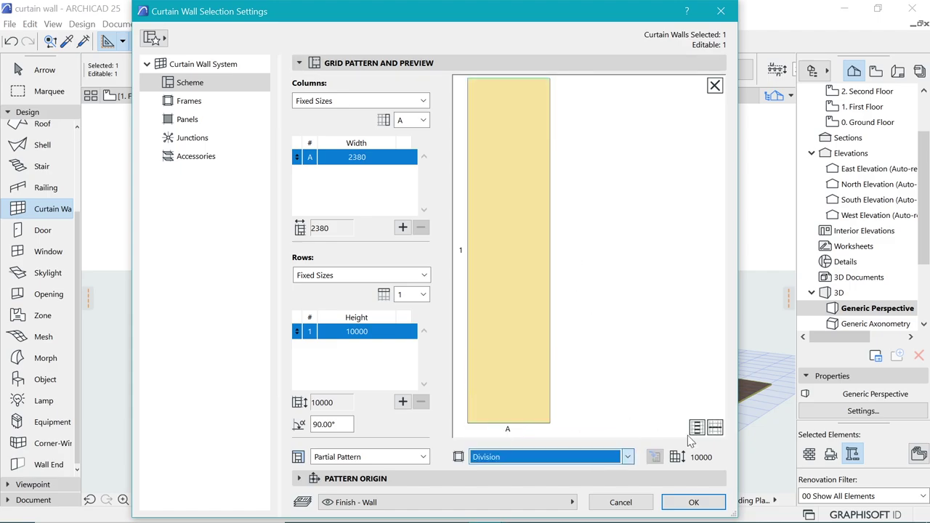
{"action": "left_click", "coordinate": [697, 503]}
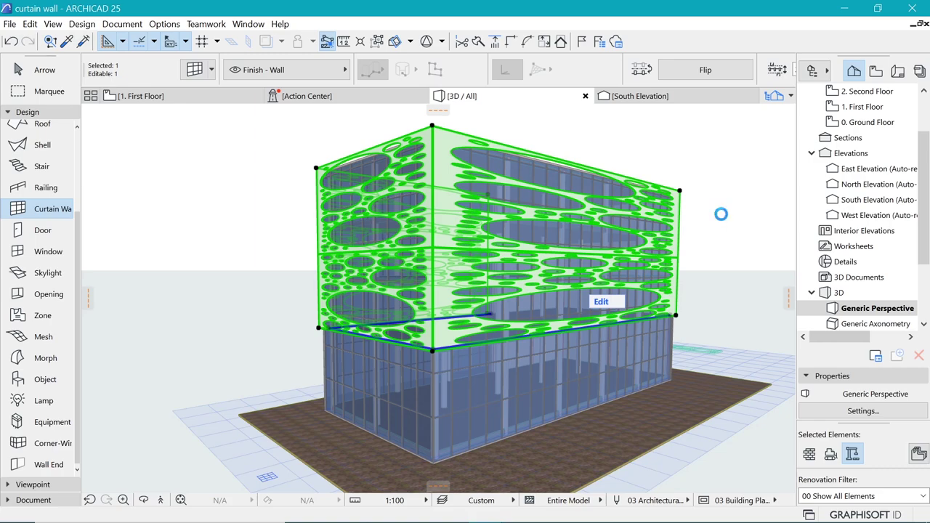
{"action": "key", "text": "Escape"}
- Apply the Simplified Plan graphic override to the 3D view and orbit around the clad building
{"action": "key", "text": "o"}
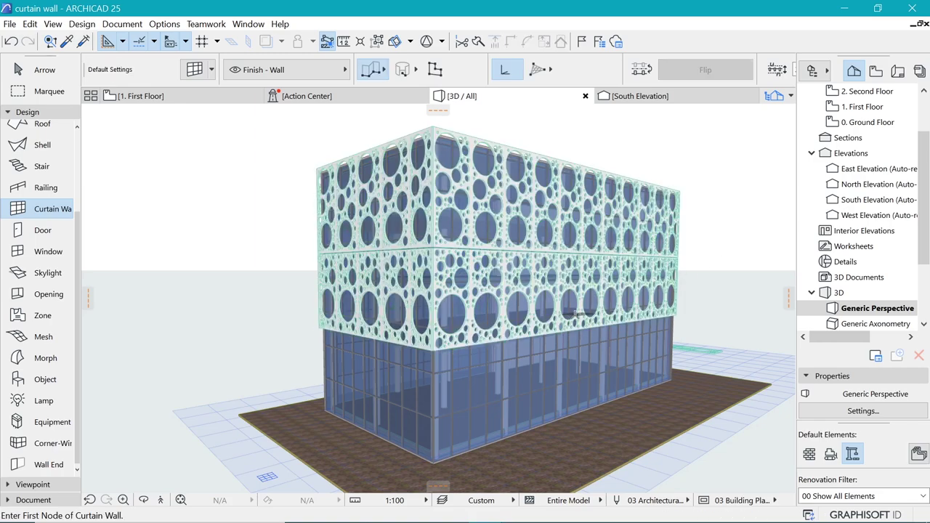
{"action": "left_click_drag", "start_coordinate": [408, 302], "coordinate": [440, 280]}
{"action": "scroll", "coordinate": [413, 410], "scroll_direction": "up", "scroll_amount": 1}
{"action": "left_click_drag", "start_coordinate": [515, 366], "coordinate": [534, 313]}
{"action": "scroll", "coordinate": [545, 327], "scroll_direction": "up", "scroll_amount": 2}
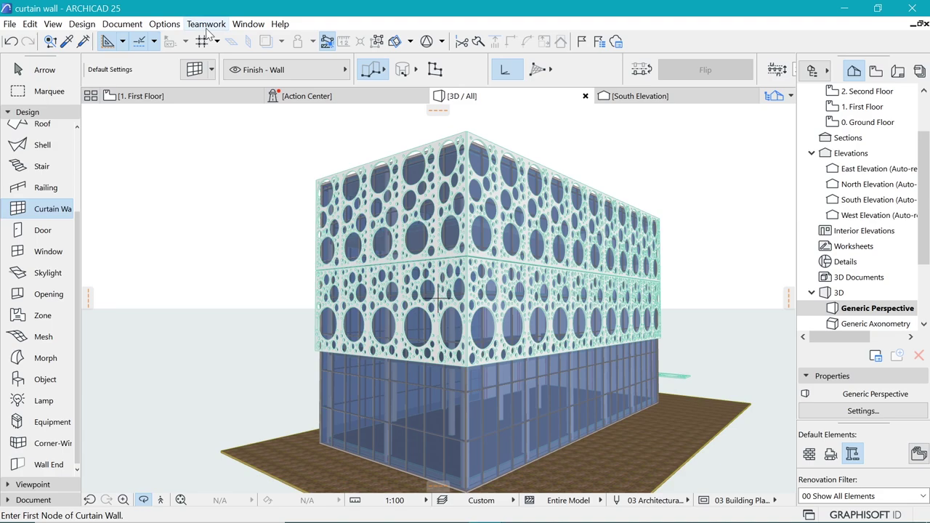
{"action": "left_click", "coordinate": [122, 24]}
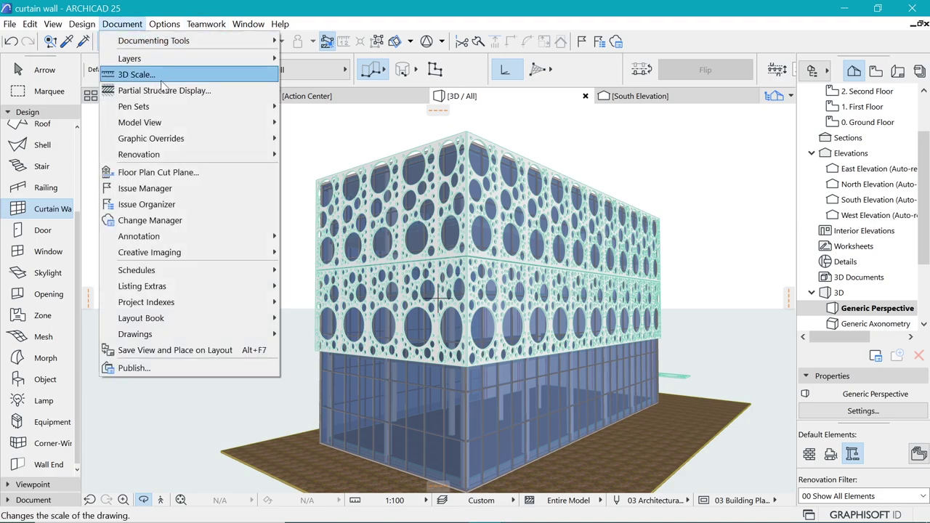
{"action": "mouse_move", "coordinate": [180, 138]}
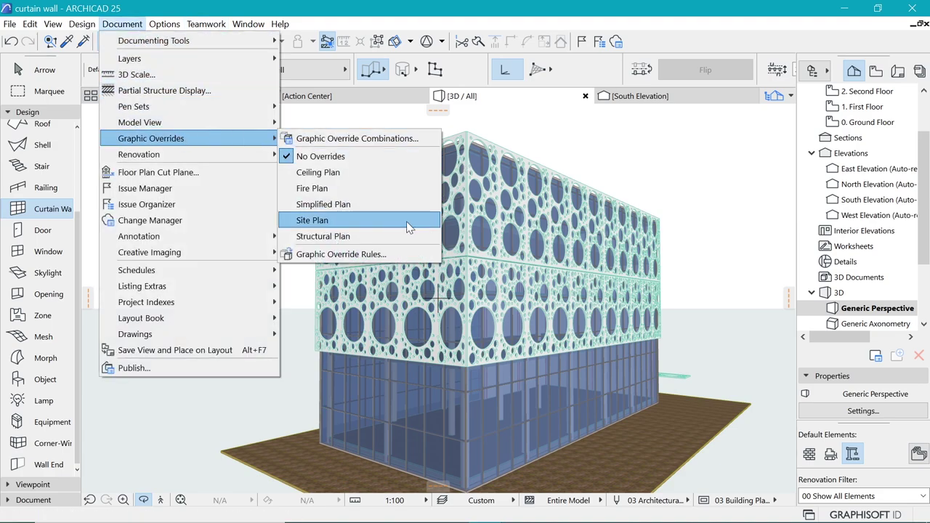
{"action": "left_click", "coordinate": [383, 207]}
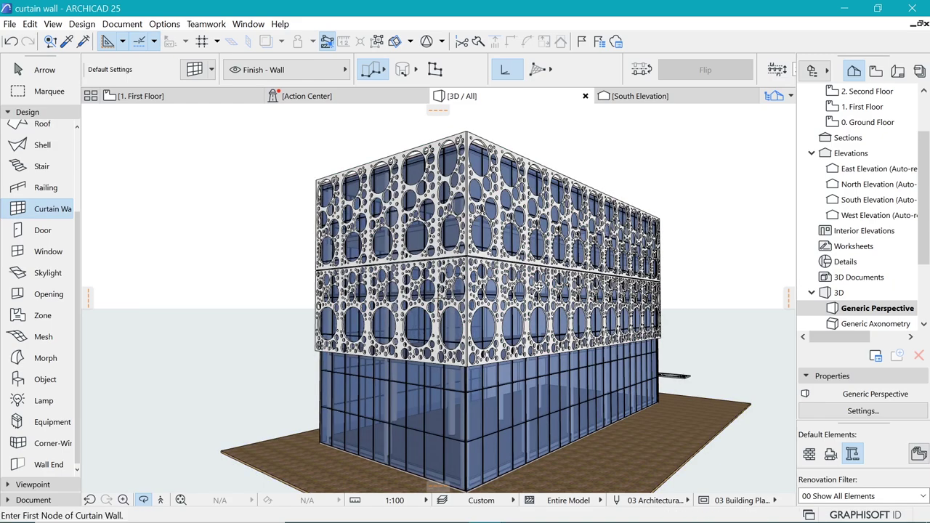
{"action": "middle_click_drag", "start_coordinate": [541, 287], "coordinate": [445, 345], "text": "shift"}
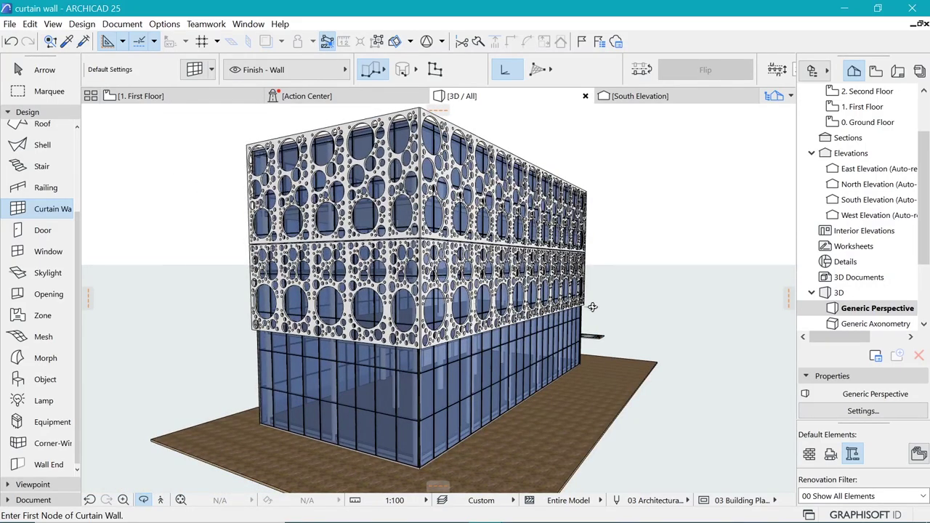